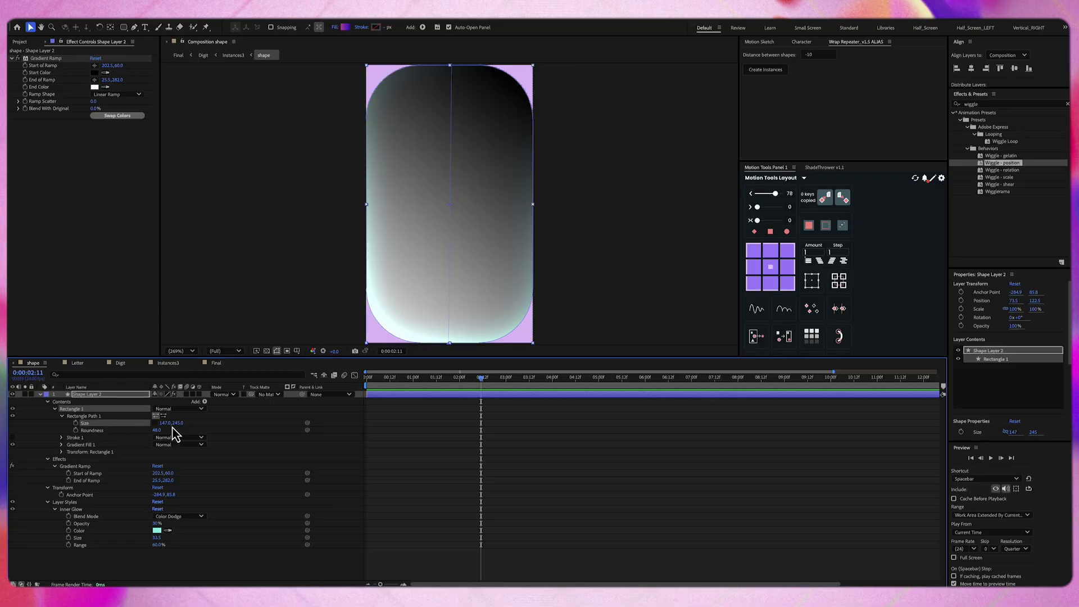
- Inspect the rectangle path size and Inner Glow colour, leaving both unchanged
left_click(187, 426)
key("Return")
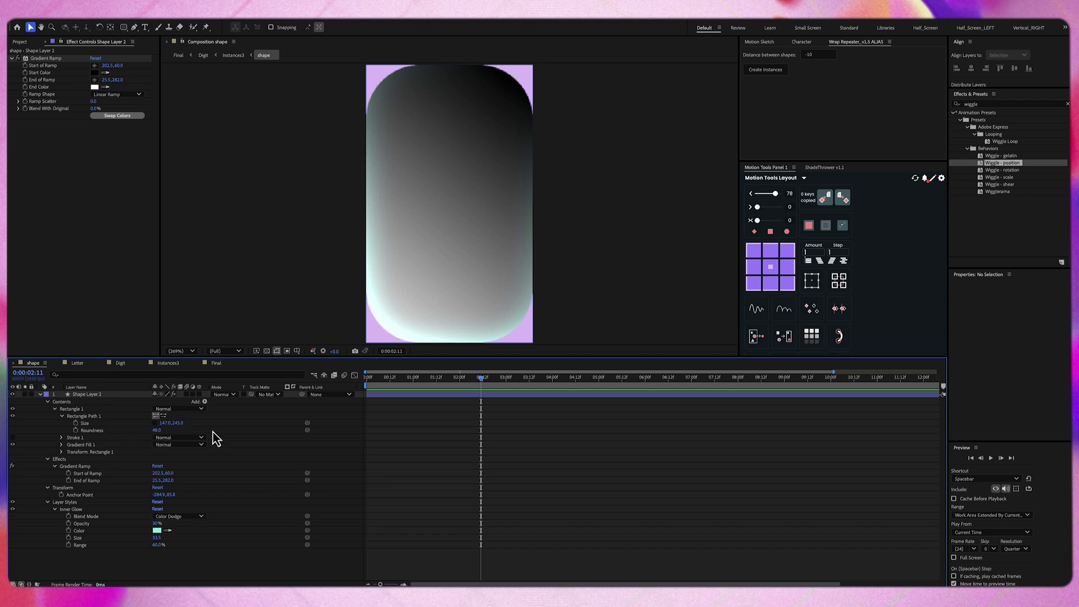
left_click(89, 509)
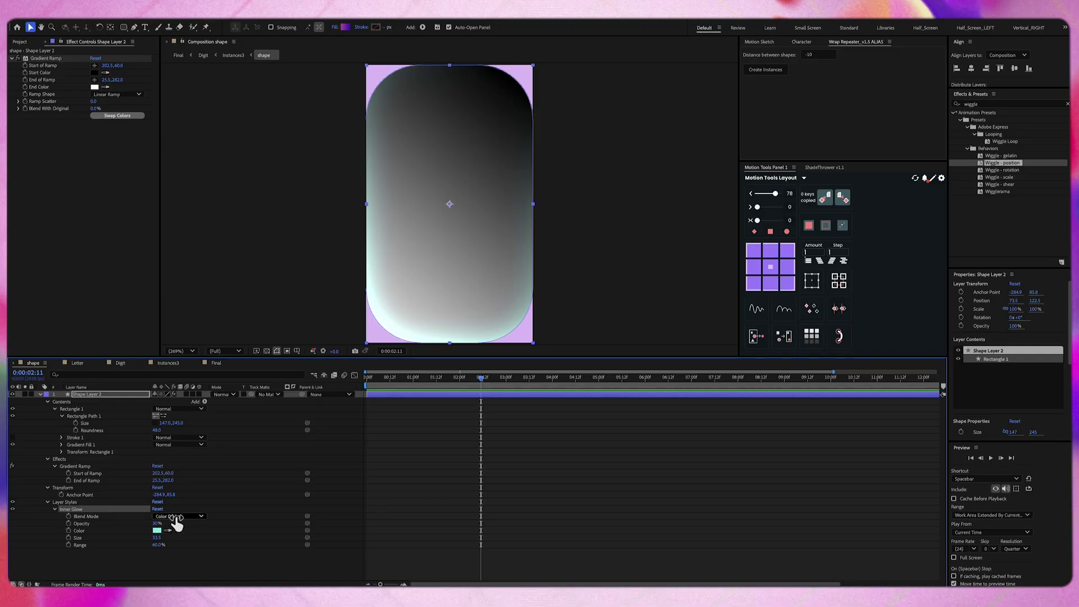
left_click(201, 533)
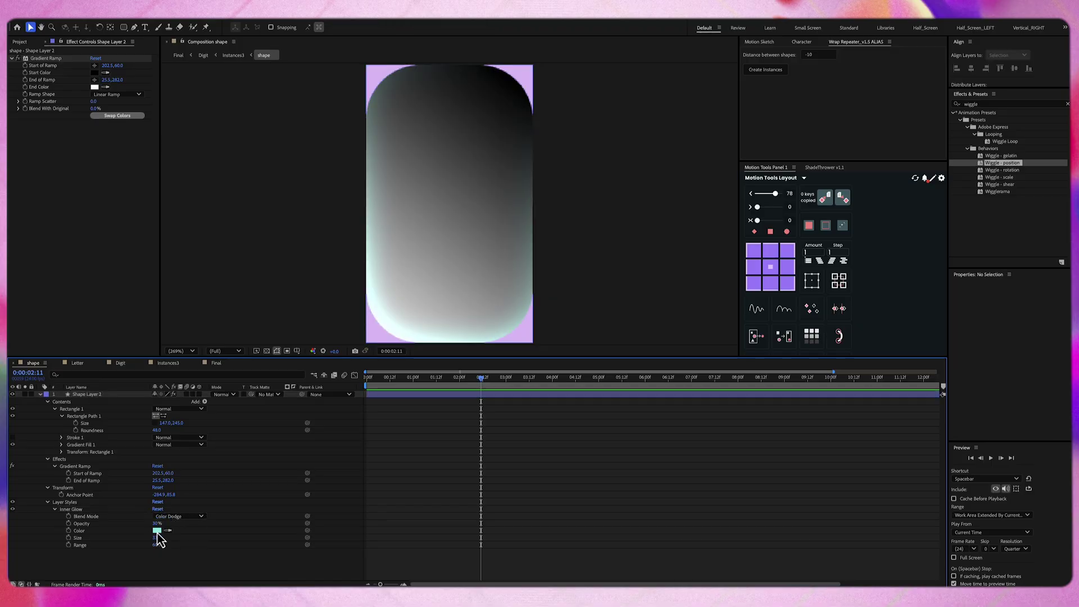
left_click(158, 531)
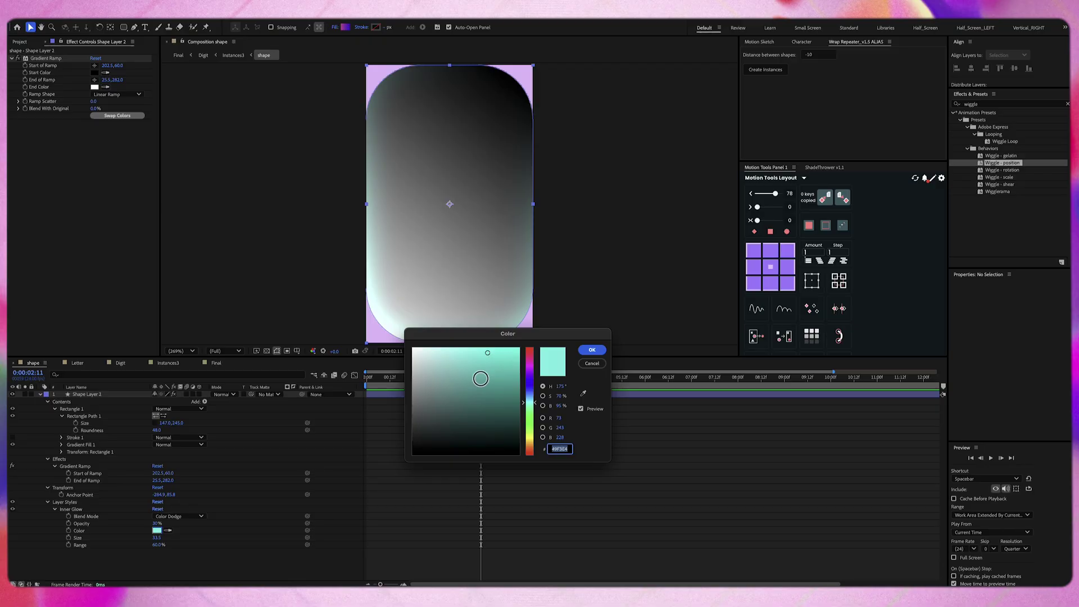
key("Return")
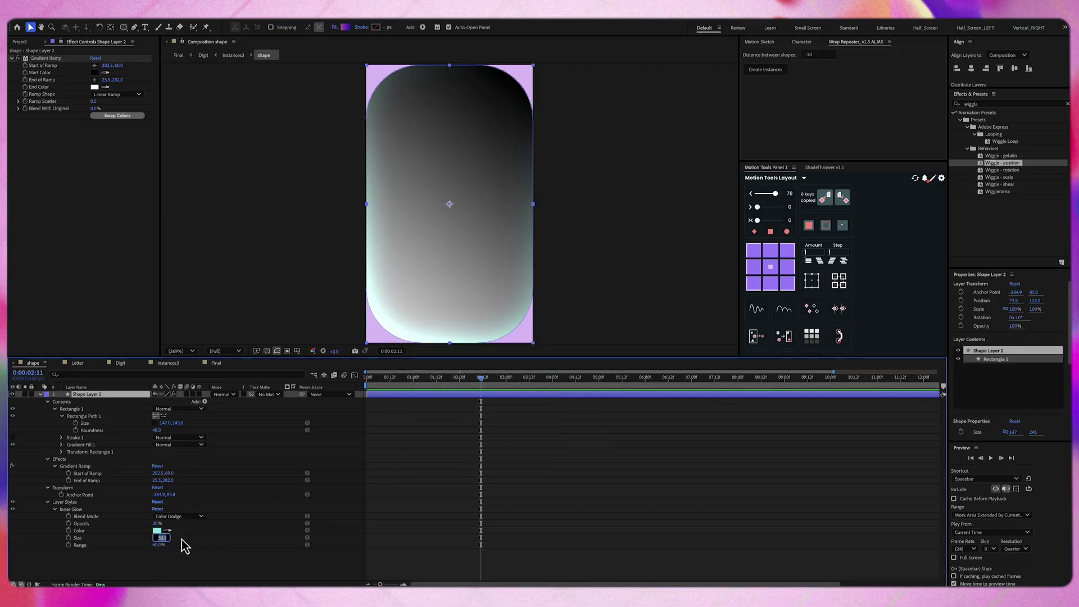
left_click(181, 541)
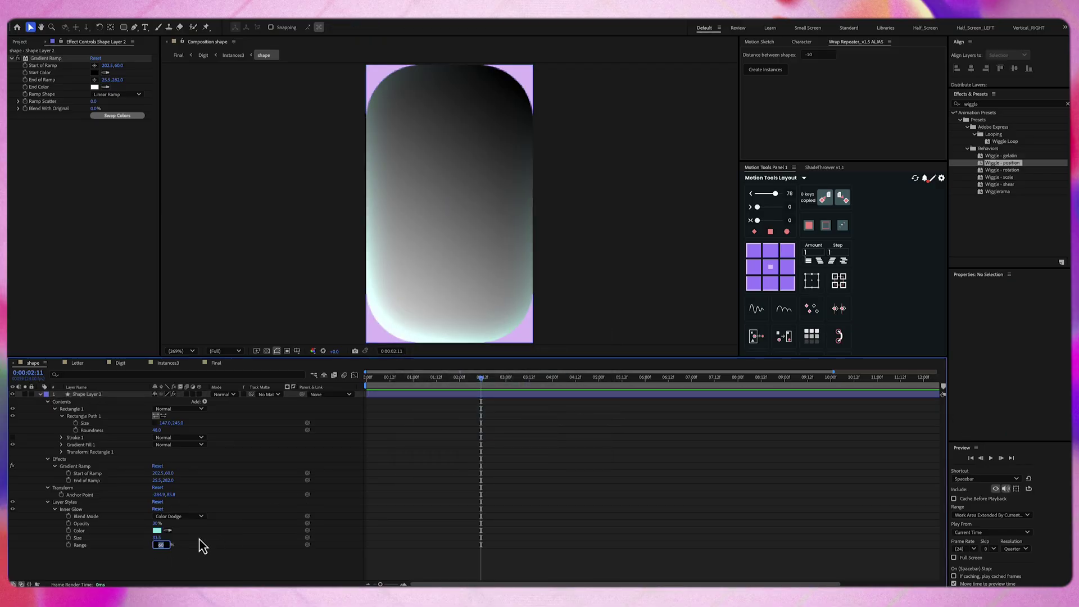
- Try moving the Gradient Ramp start and end points, then undo both moves
left_click(53, 58)
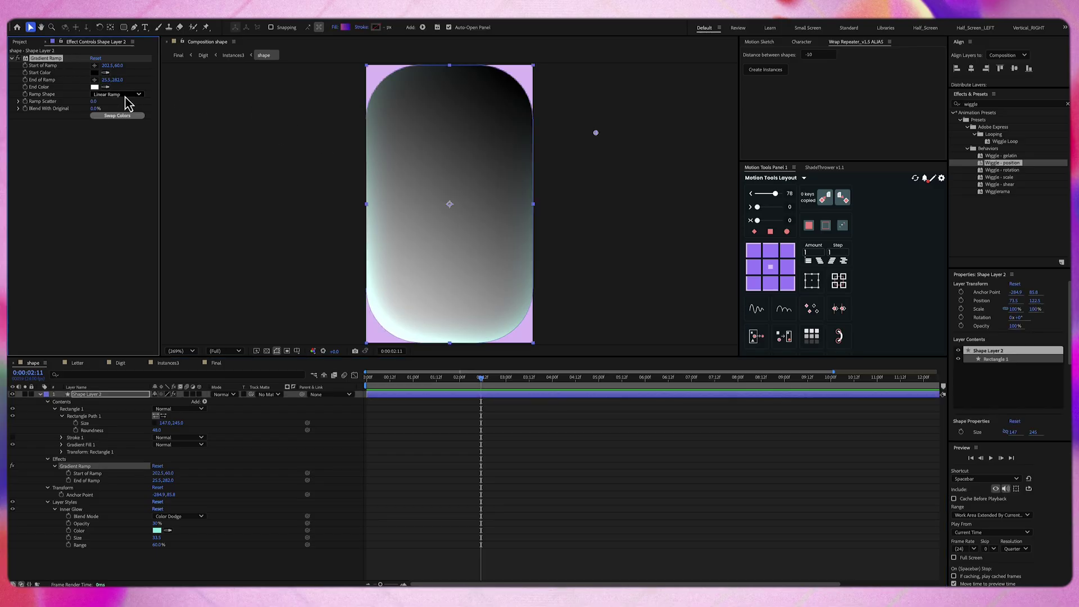
left_click_drag(600, 135, 590, 133)
key("ctrl+z")
left_click_drag(457, 275, 472, 180)
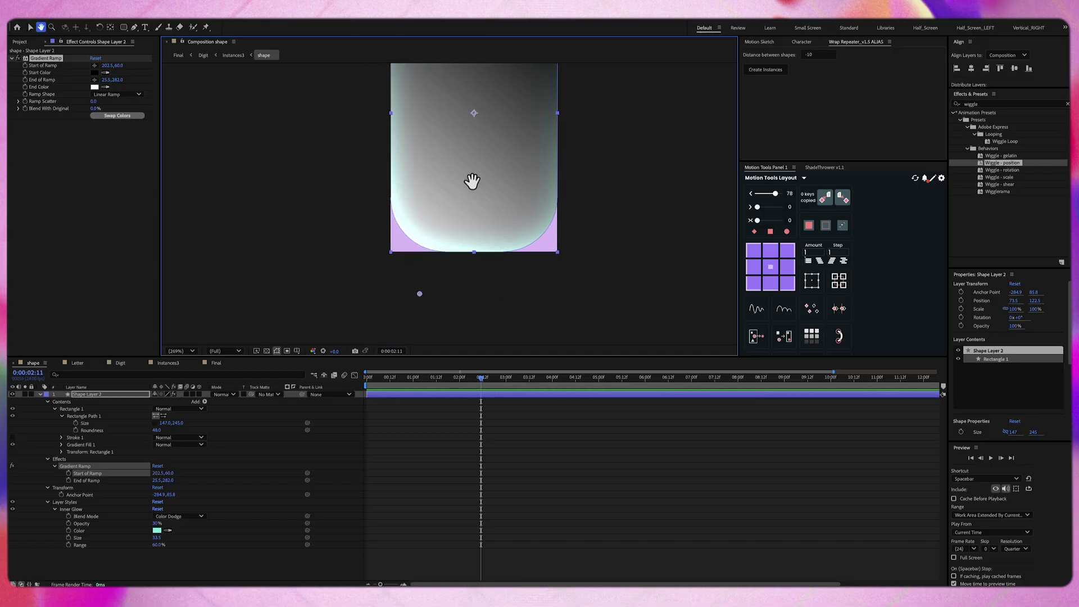
left_click_drag(419, 288, 413, 301)
key("ctrl+z")
left_click_drag(521, 127, 485, 215)
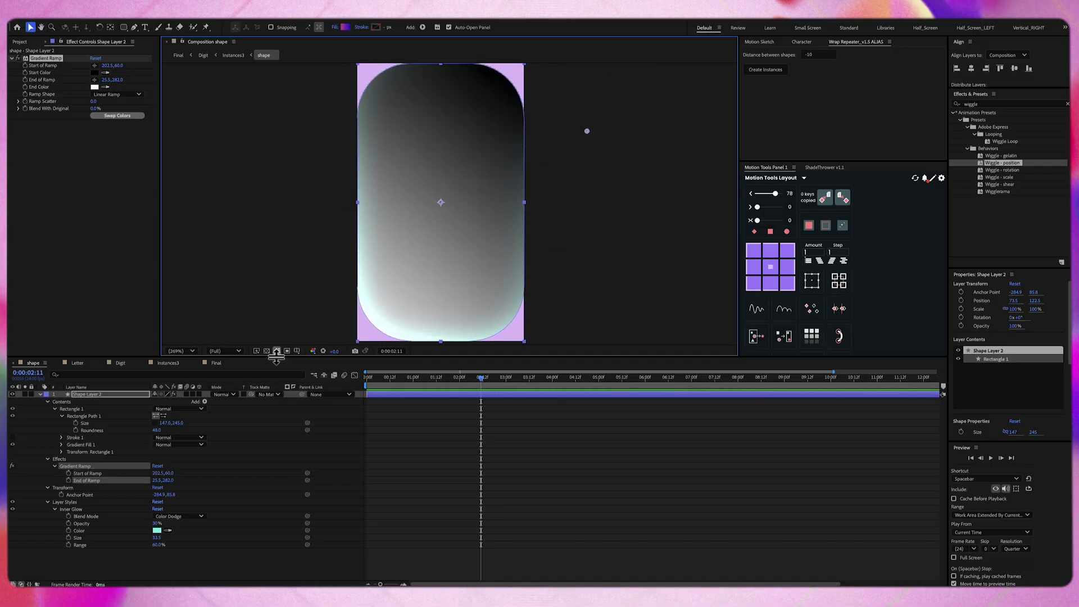
- Open the Essential Graphics panel from the Window menu, review it, then close it
left_click(269, 16)
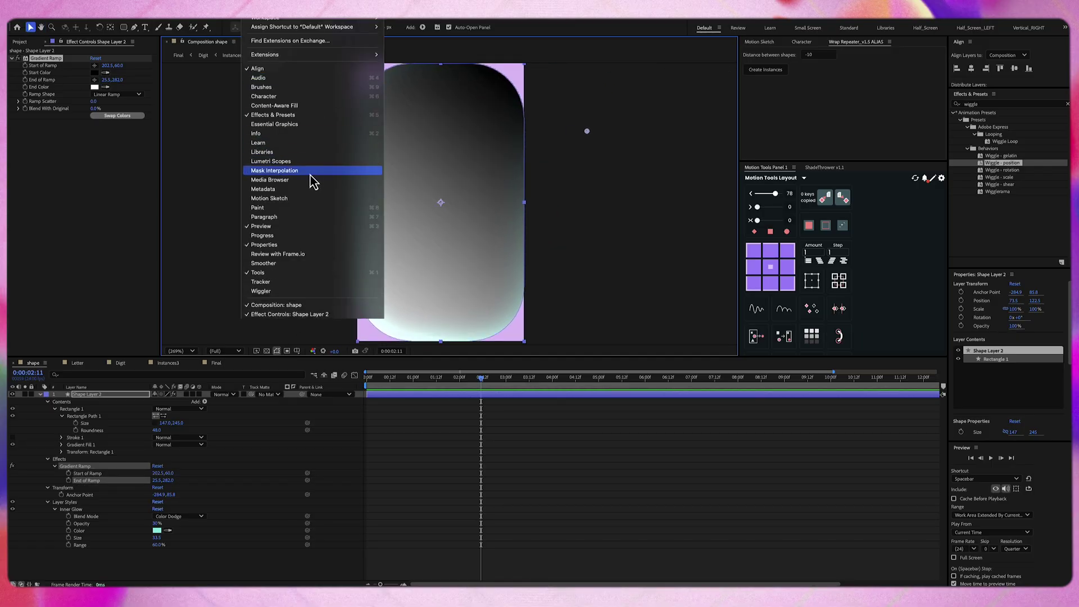
left_click(296, 125)
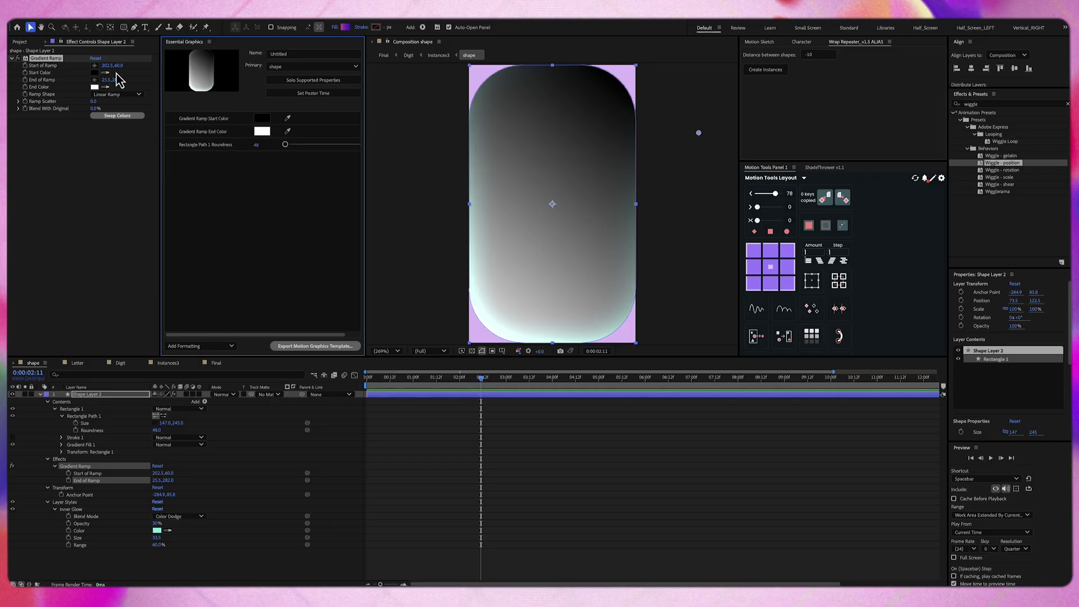
left_click(47, 60)
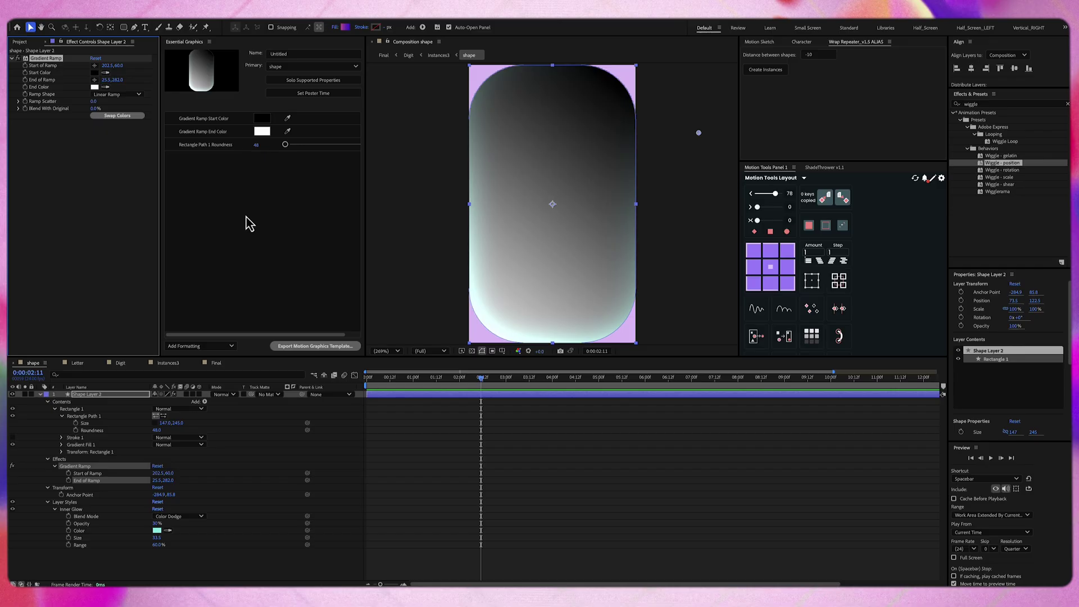
right_click(190, 47)
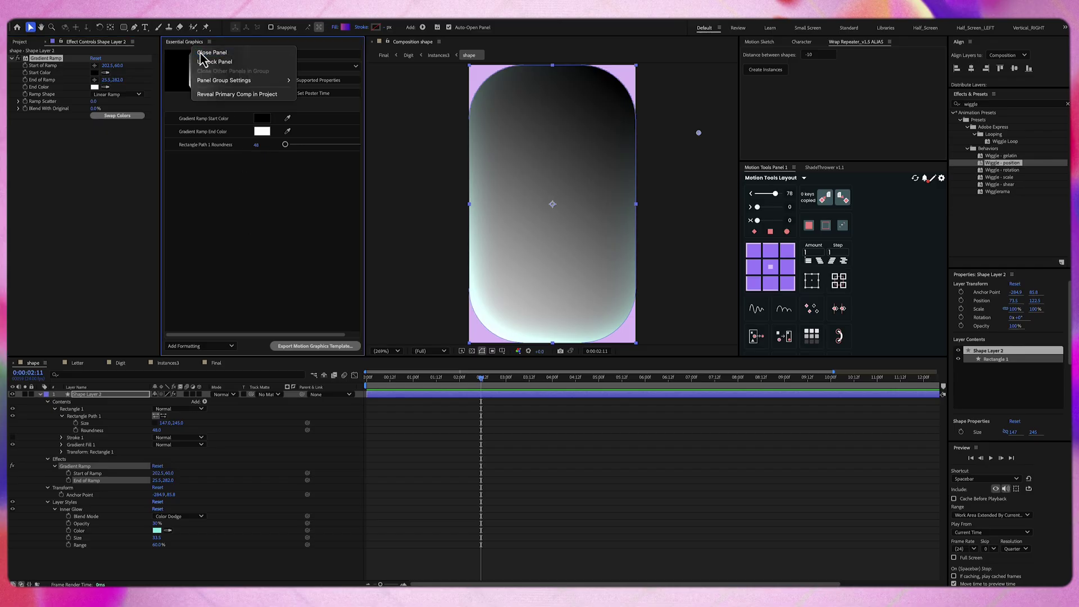
left_click(209, 64)
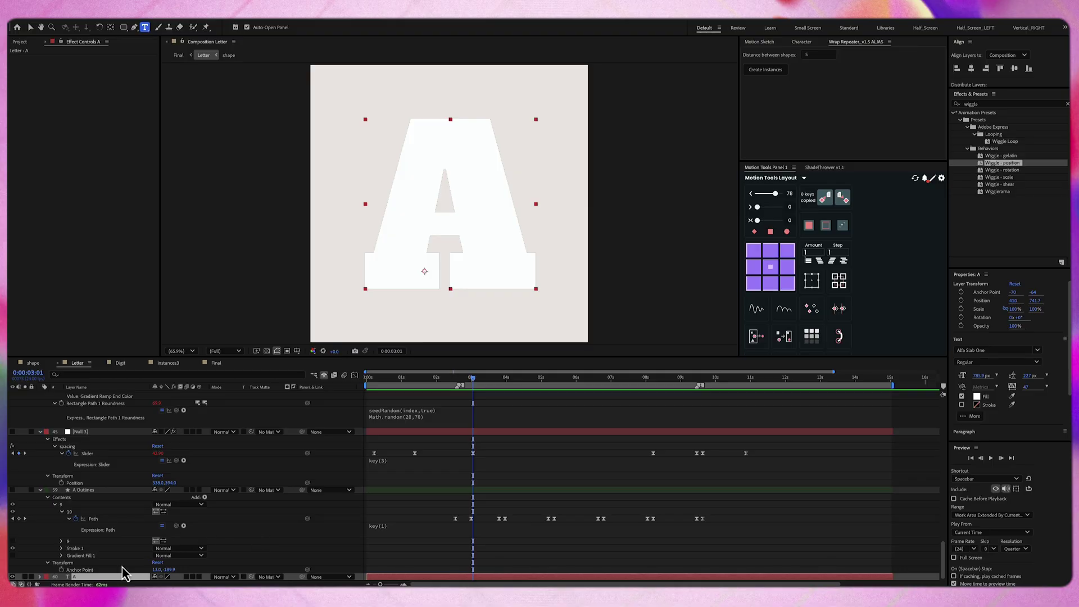
- Enter and exit editing of the A text layer, dismissing its context menu unchanged
double_click(90, 579)
left_click(388, 233)
key("ctrl+a")
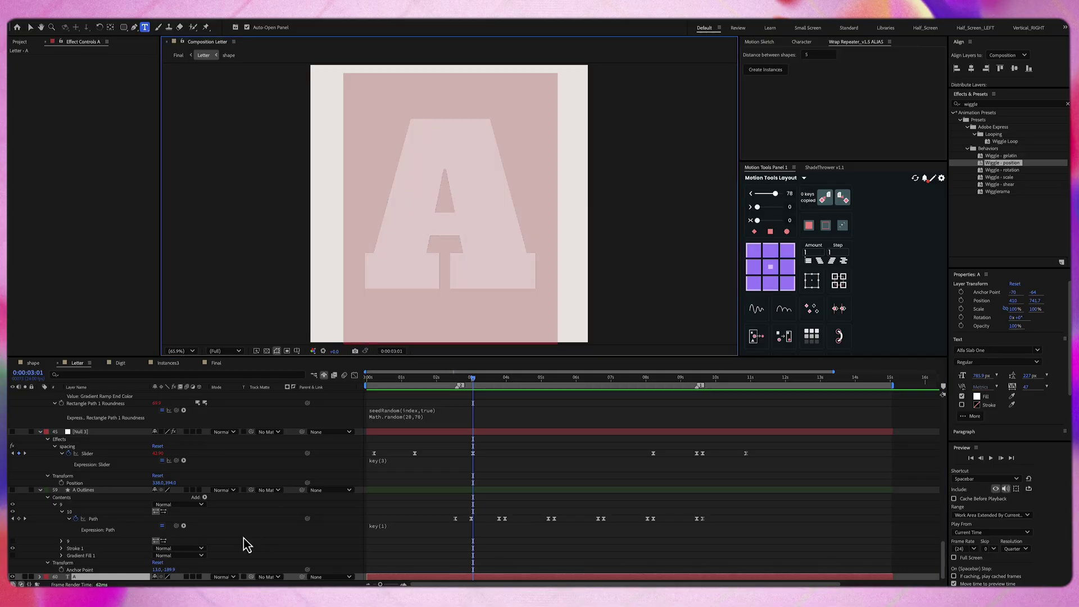
left_click(118, 578)
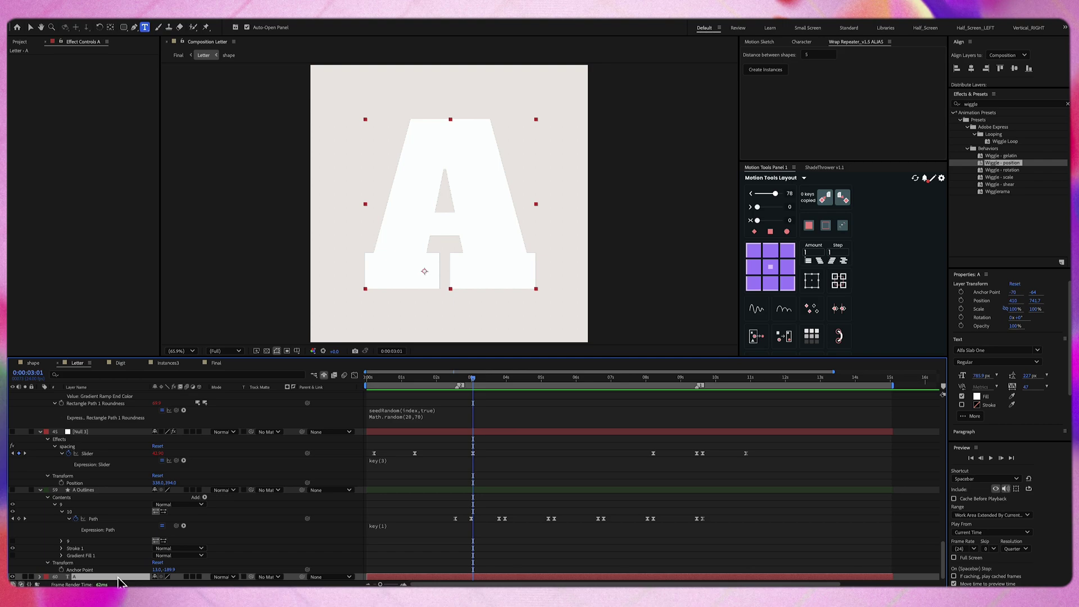
right_click(118, 579)
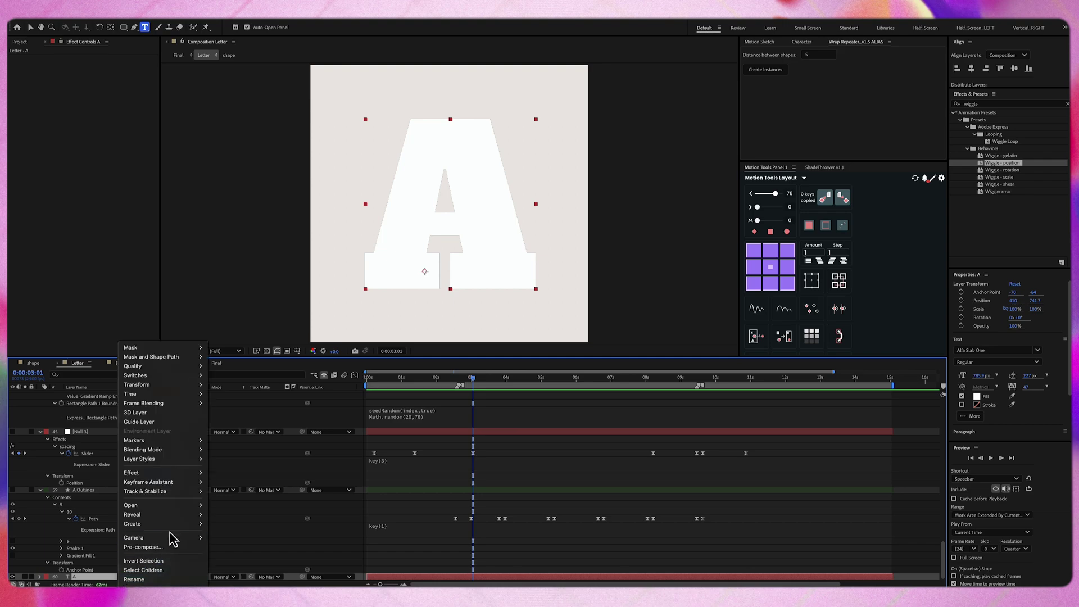
mouse_move(169, 524)
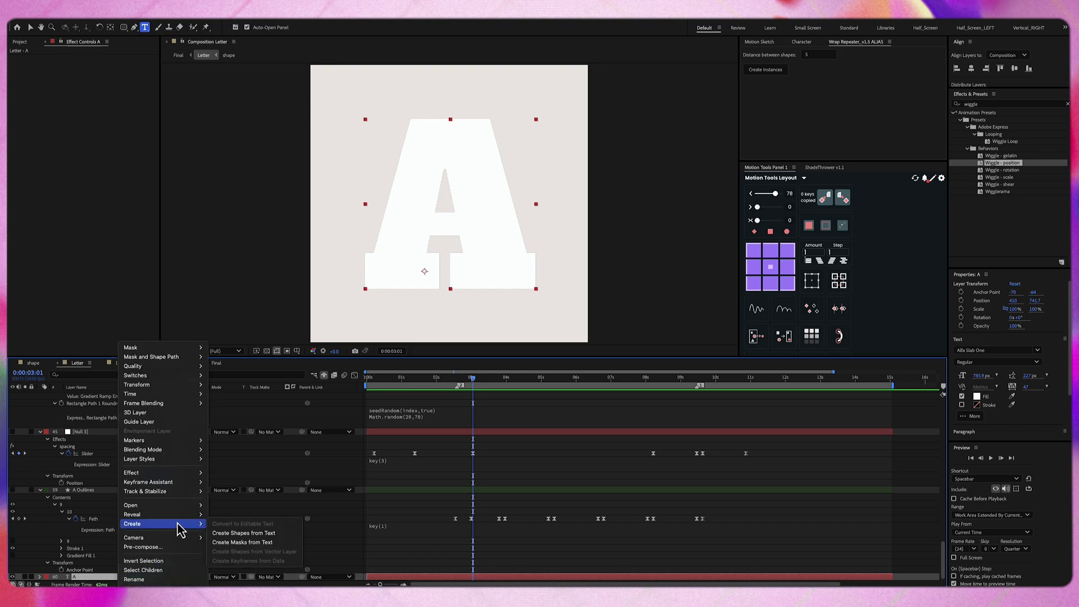
left_click(85, 577)
- Hide the white A text, show the magenta A Outlines layer and select its Path
left_click(13, 577)
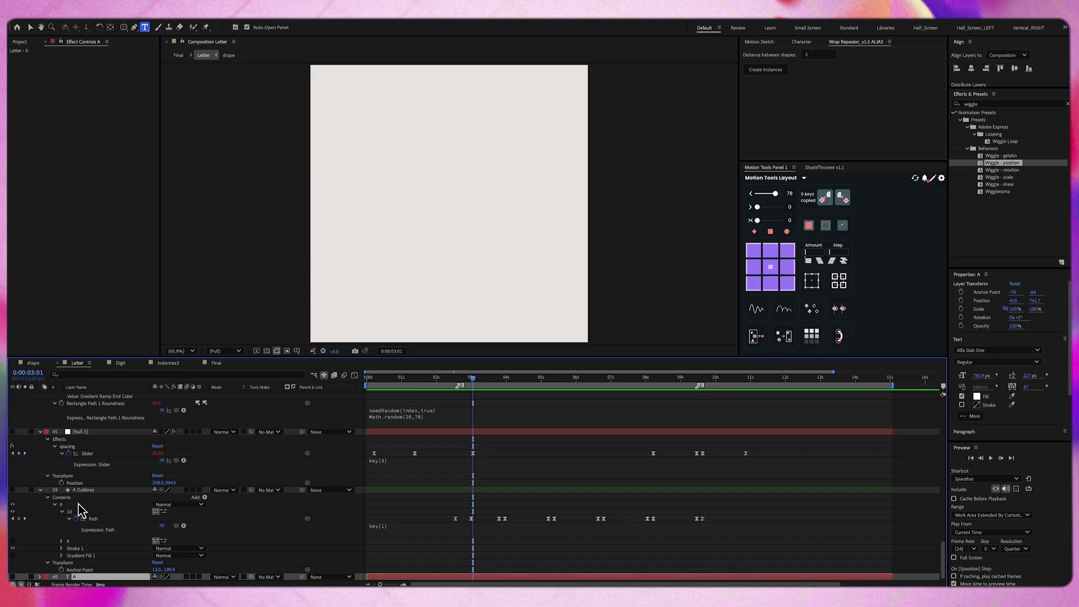
left_click(84, 490)
left_click(13, 490)
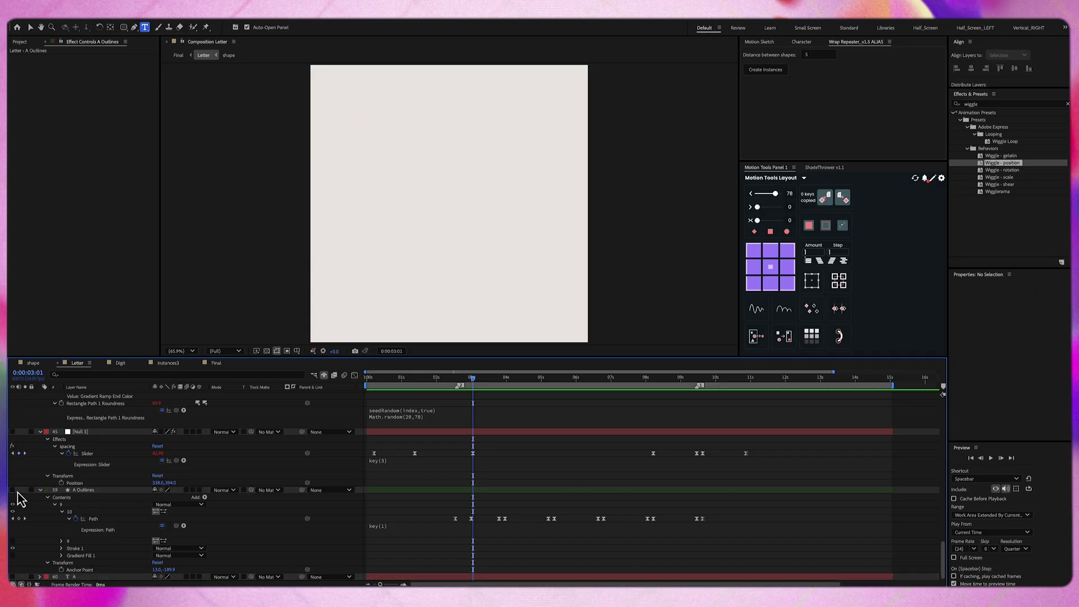
left_click(104, 517)
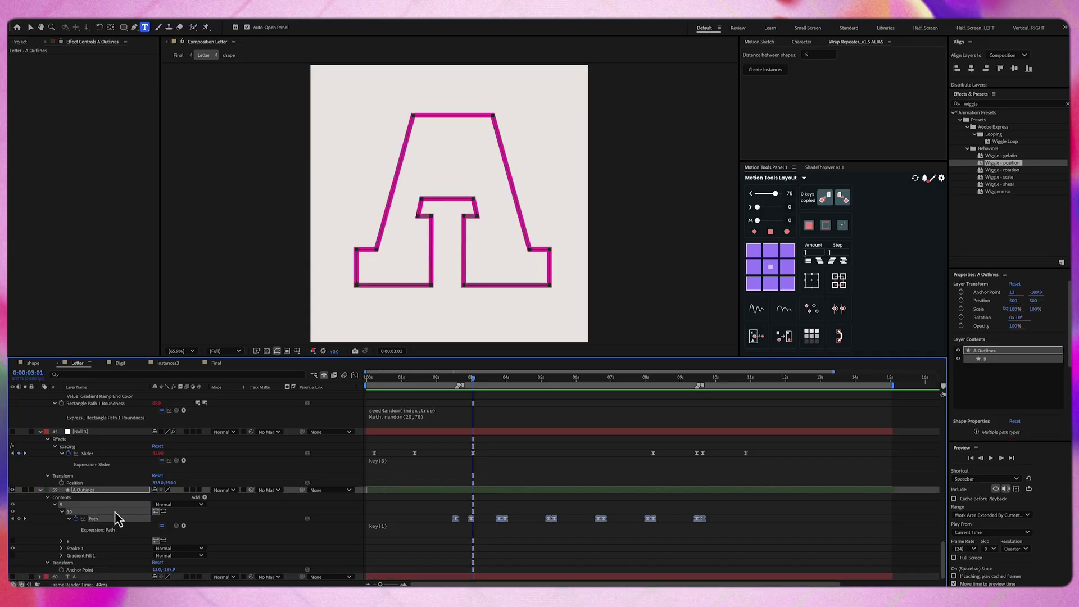
scroll(96, 503, "up", 1)
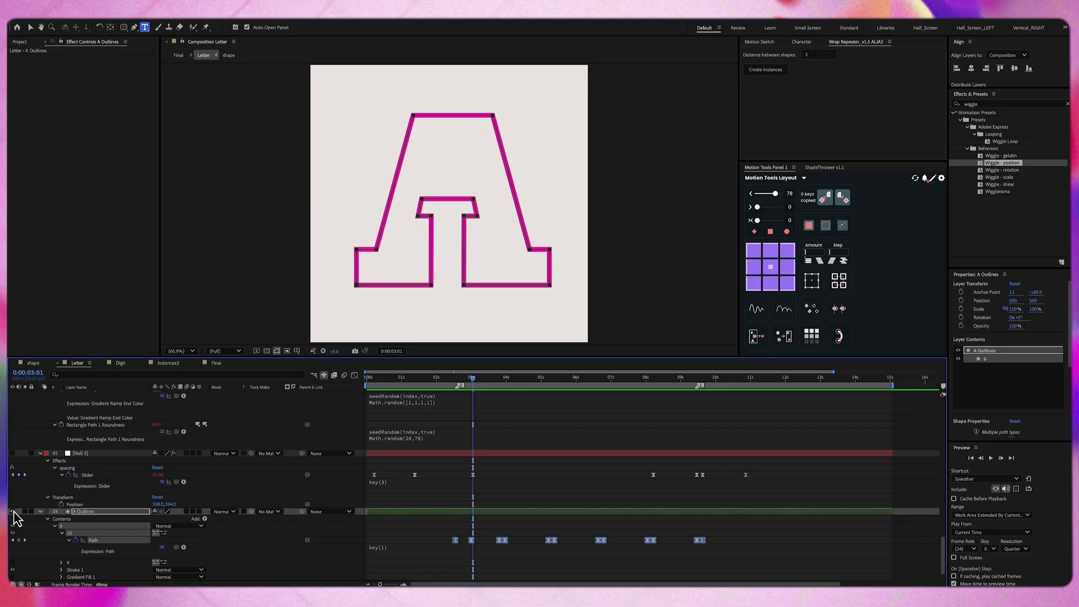
- Hide A Outlines again, select Null 3, and make shape layer 44 visible
left_click(13, 512)
left_click(91, 453)
scroll(121, 481, "up", 3)
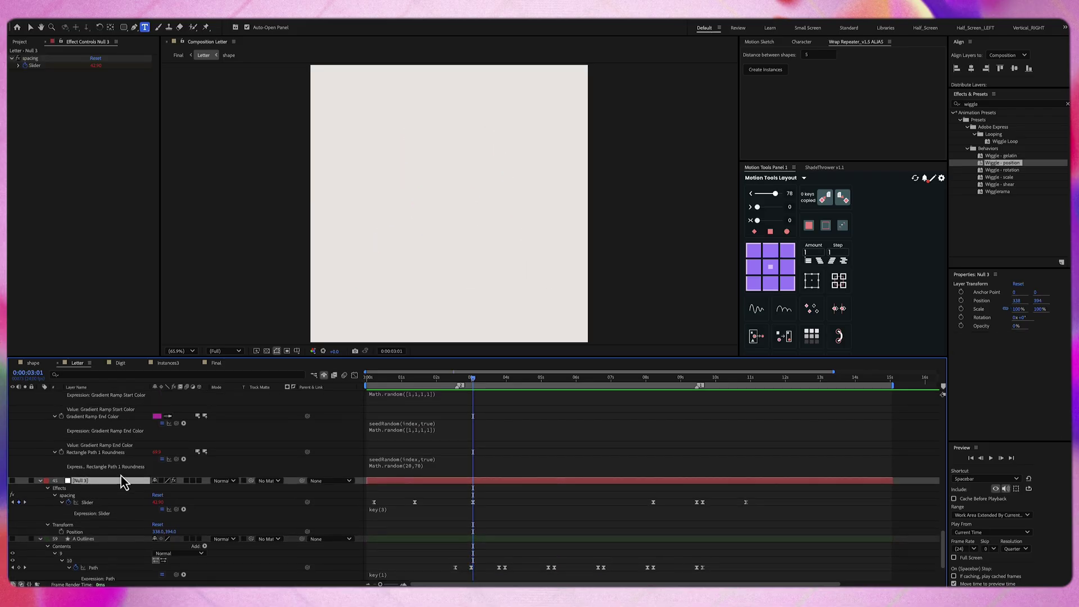
scroll(122, 482, "up", 10)
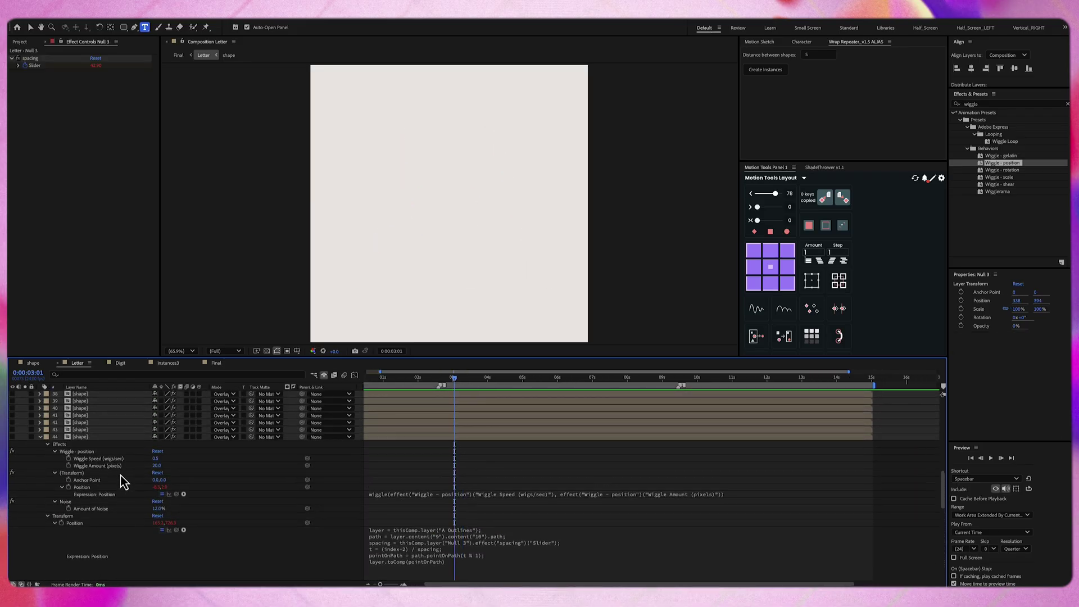
left_click(81, 484)
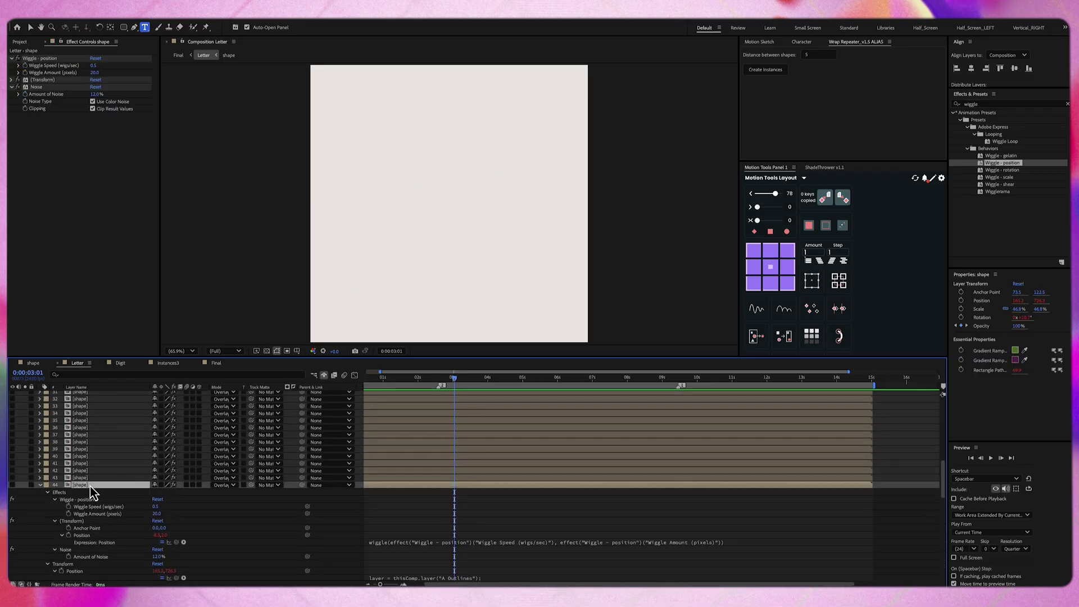
left_click(12, 484)
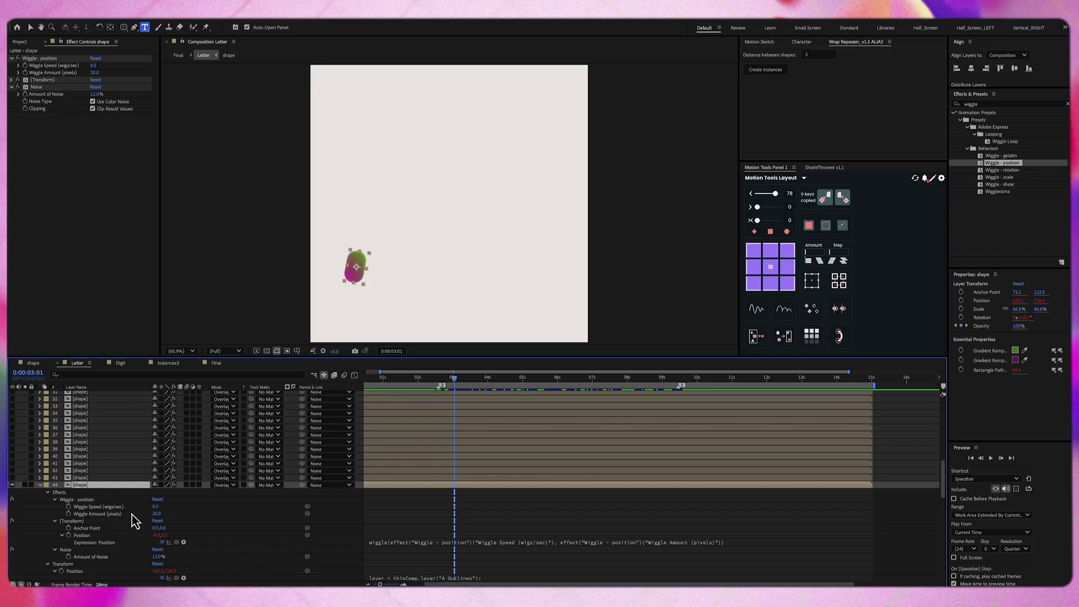
- Select layer 44's Essential Properties group to view its seedRandom expressions
scroll(129, 488, "down", 5)
scroll(129, 489, "down", 3)
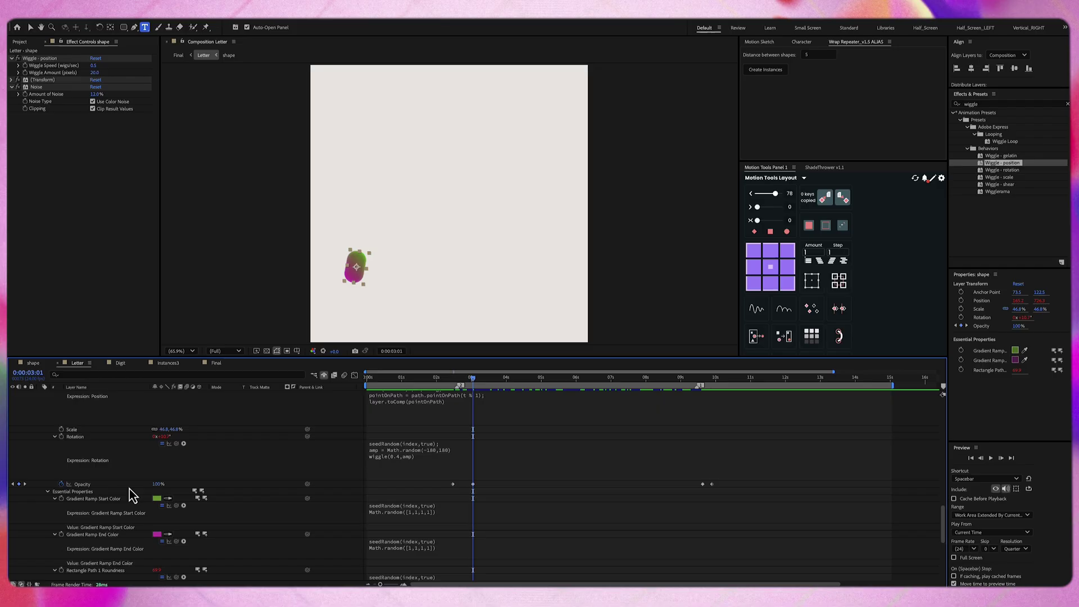
left_click(103, 449)
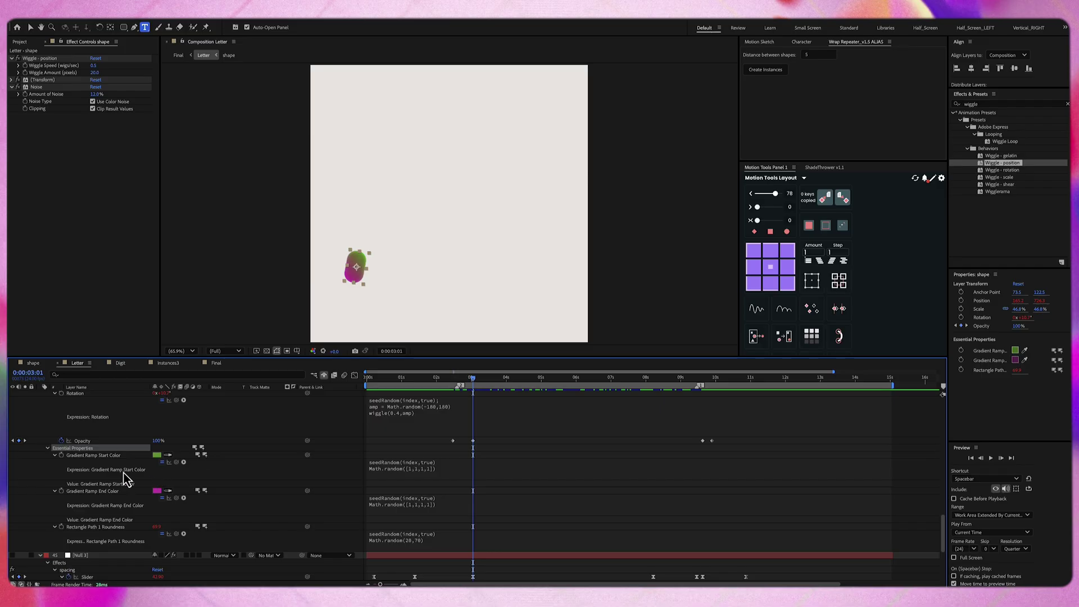
left_click(421, 474)
left_click(455, 479)
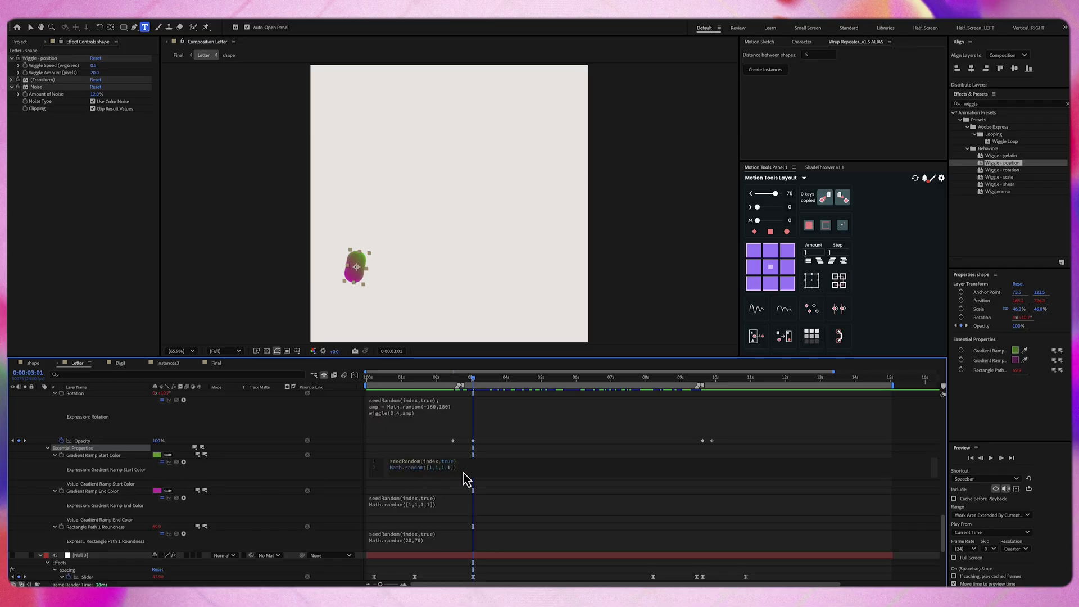
triple_click(400, 468)
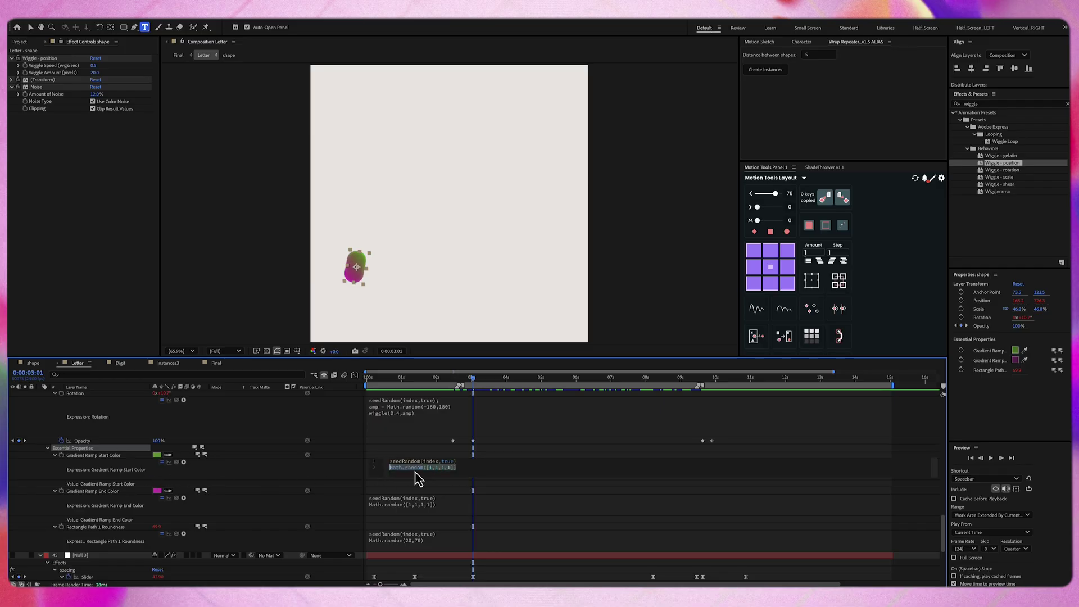
left_click(453, 479)
left_click_drag(456, 467, 420, 468)
left_click(306, 505)
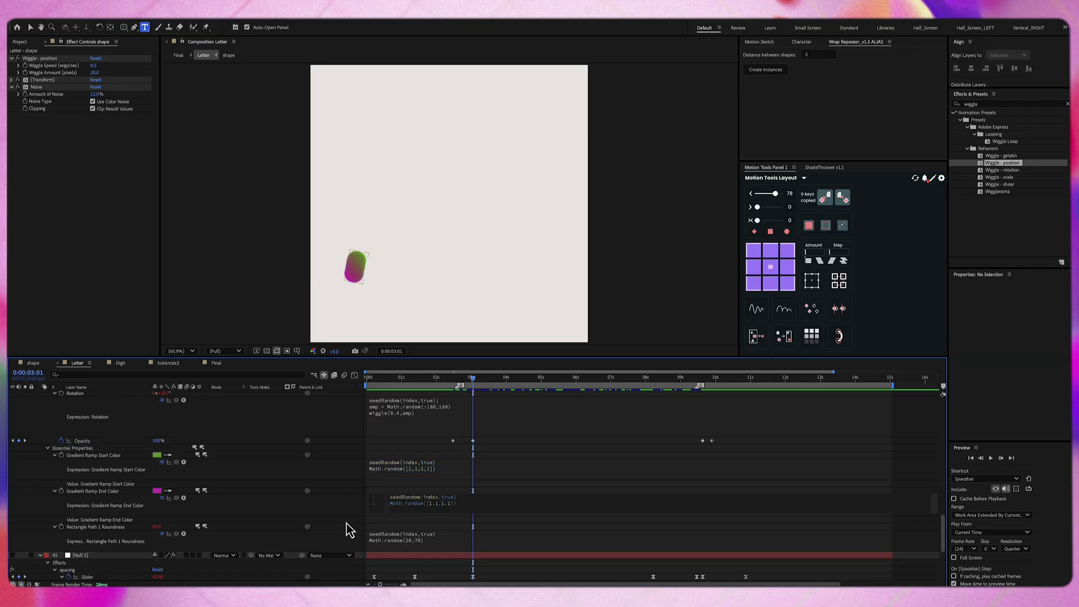
left_click(428, 543)
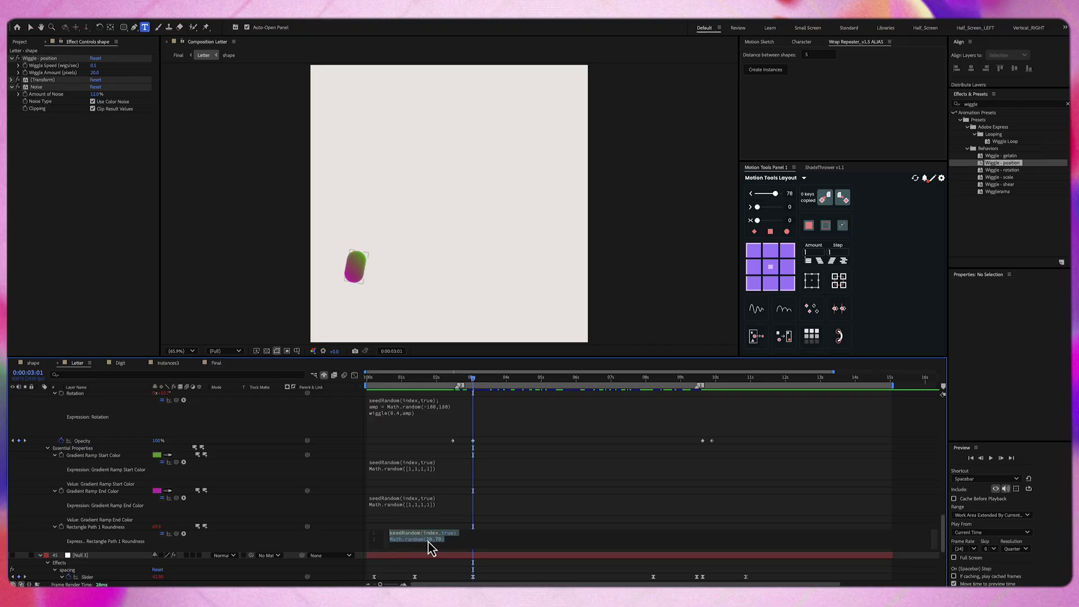
left_click(427, 540)
left_click_drag(405, 539, 434, 540)
left_click(427, 541)
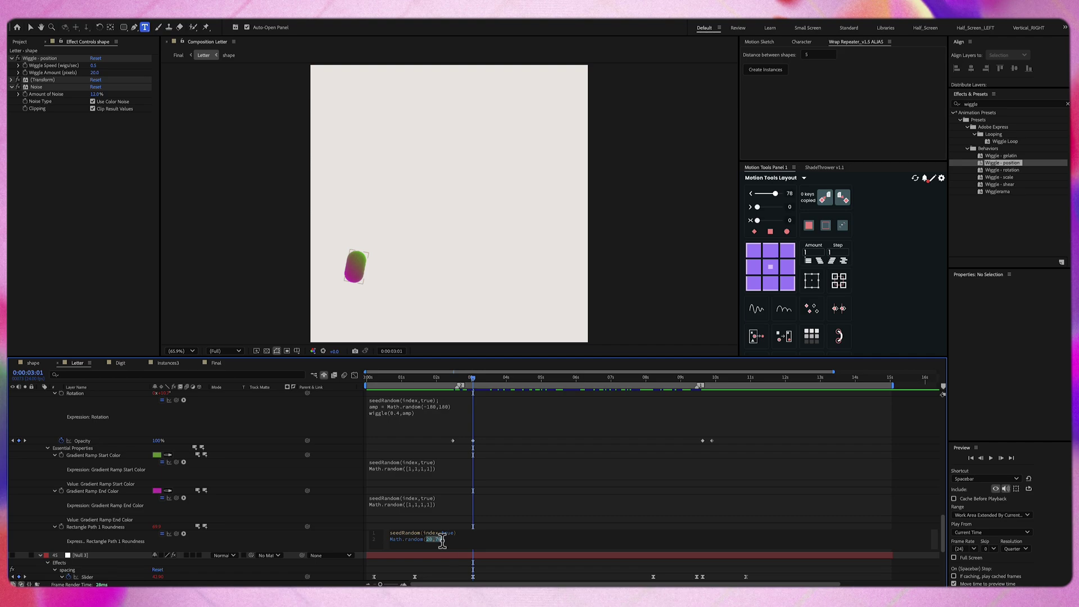
left_click(370, 542)
left_click(344, 543)
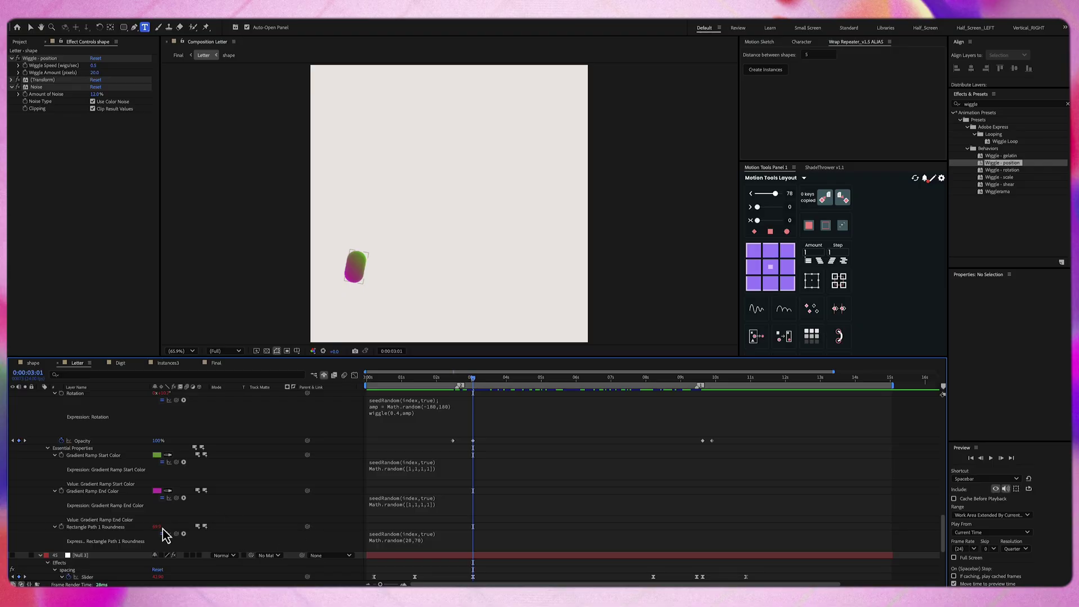
scroll(270, 513, "up", 5)
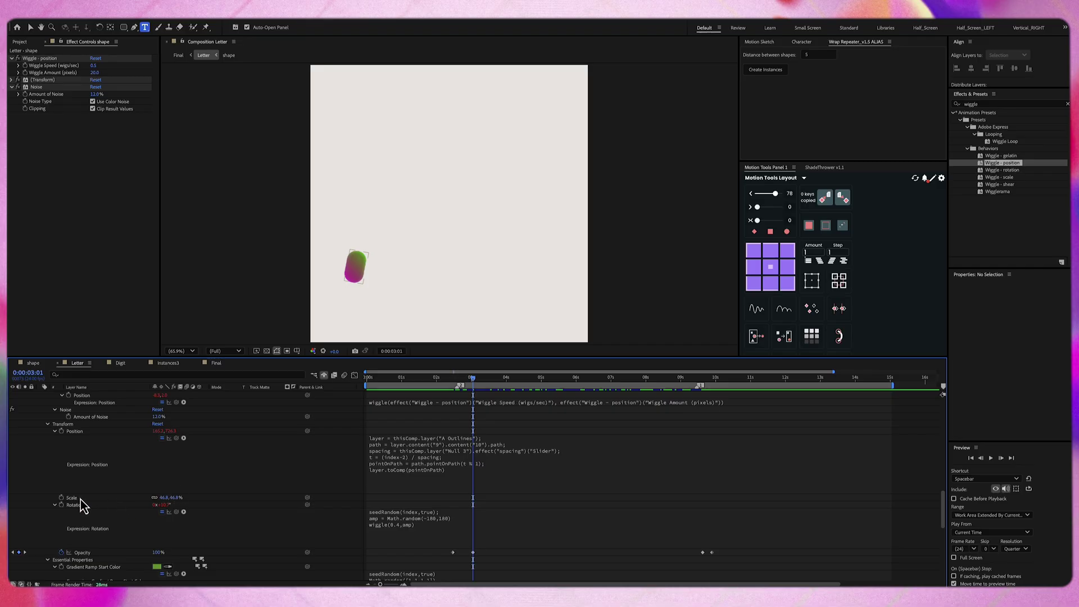
left_click(113, 497)
left_click(228, 502)
left_click(92, 504)
left_click(424, 516)
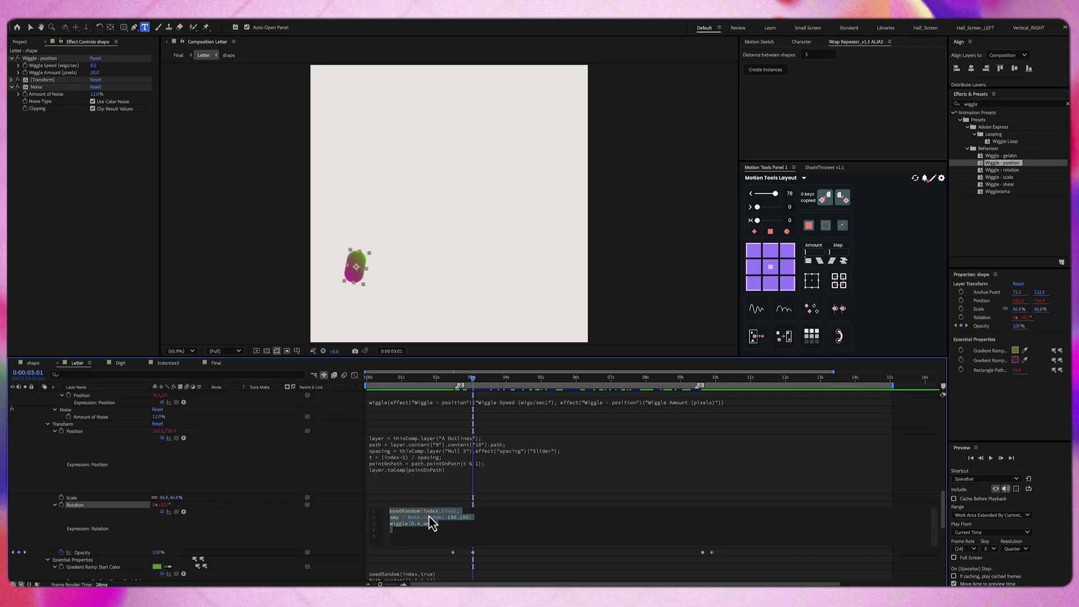
left_click(437, 525)
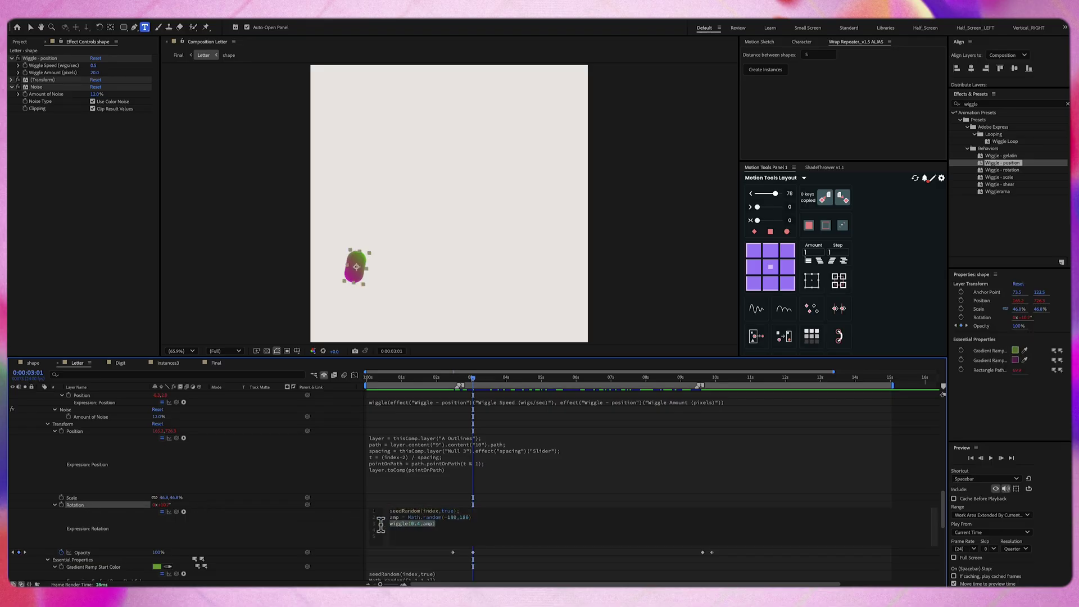
left_click(426, 529)
left_click_drag(426, 525, 474, 524)
left_click(460, 523)
left_click(364, 514)
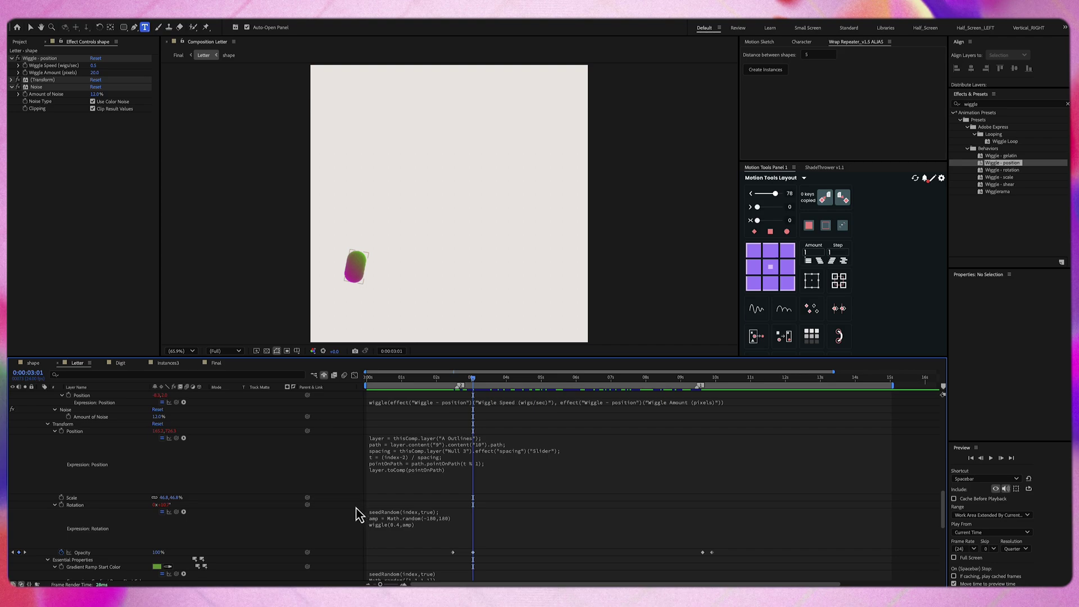
left_click(88, 435)
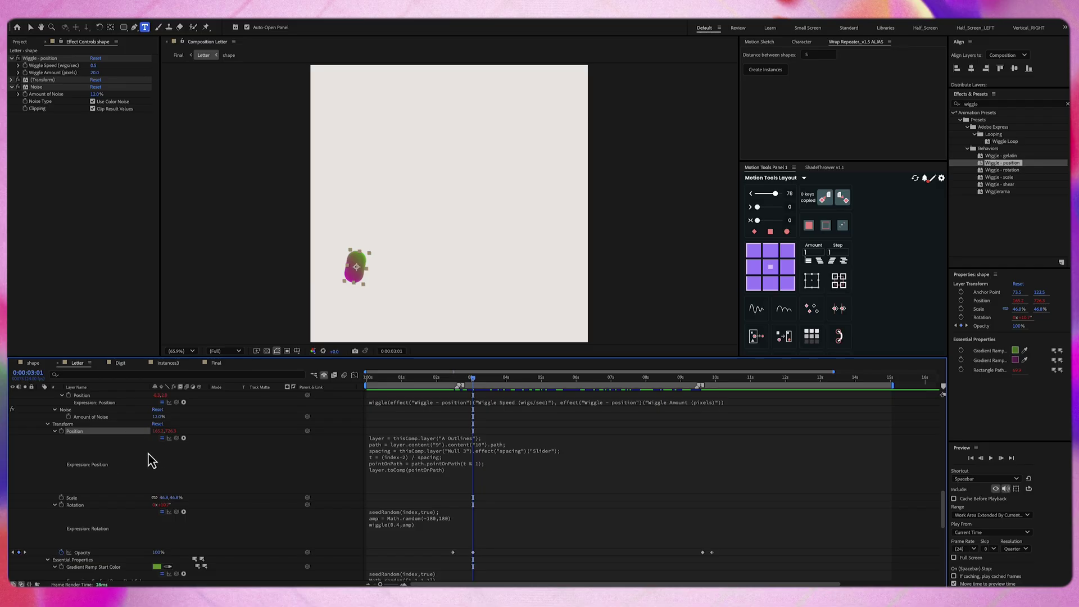
left_click(426, 454)
left_click(473, 471)
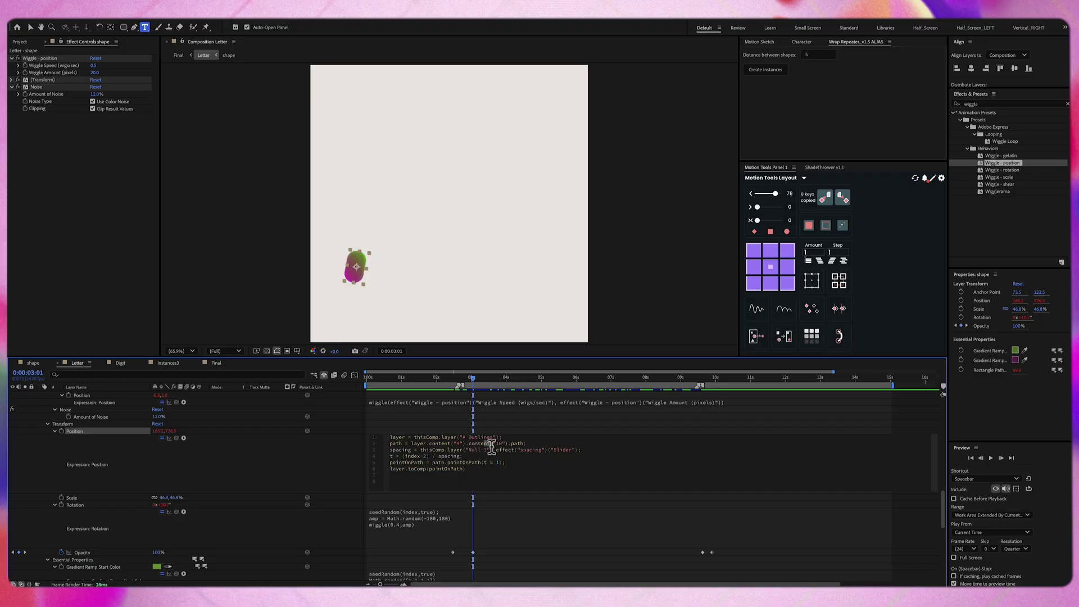
left_click_drag(485, 444, 526, 444)
left_click(481, 449)
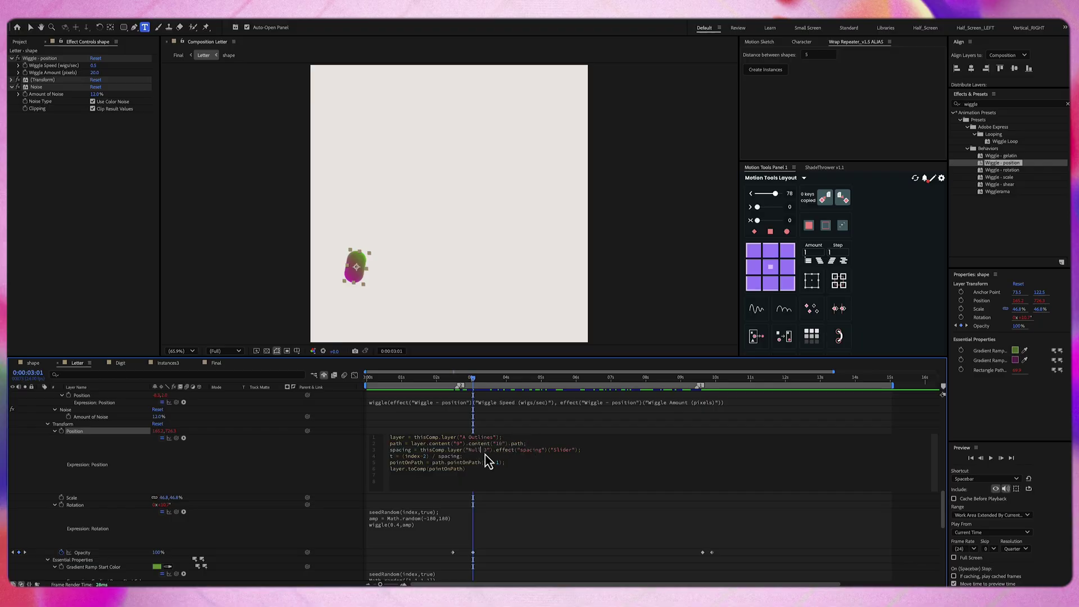
right_click(585, 456)
left_click(532, 450)
left_click_drag(498, 450, 465, 449)
left_click(340, 459)
scroll(188, 476, "down", 5)
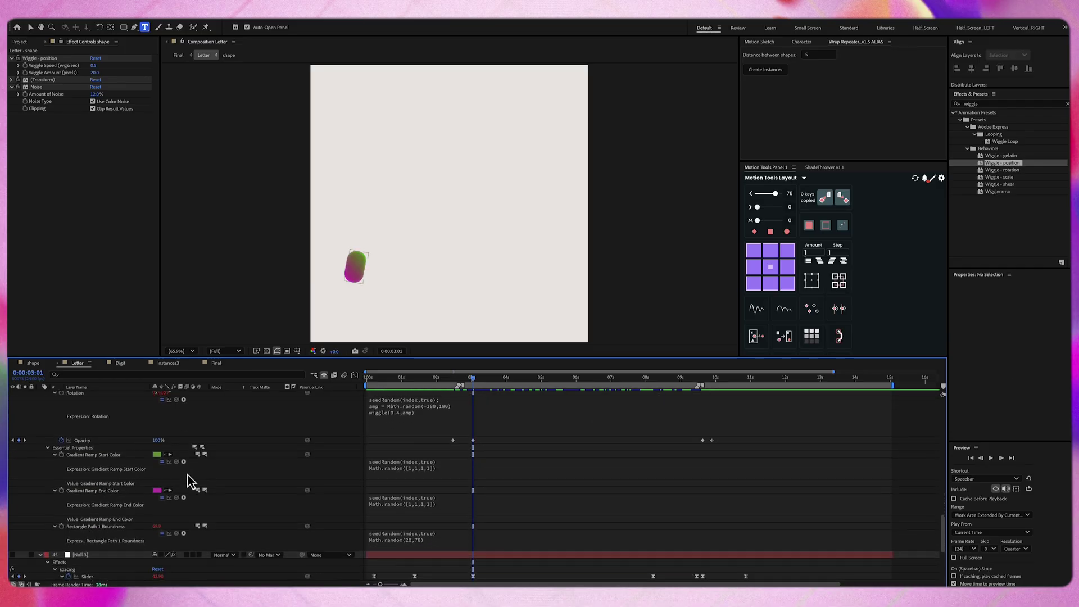
left_click(126, 509)
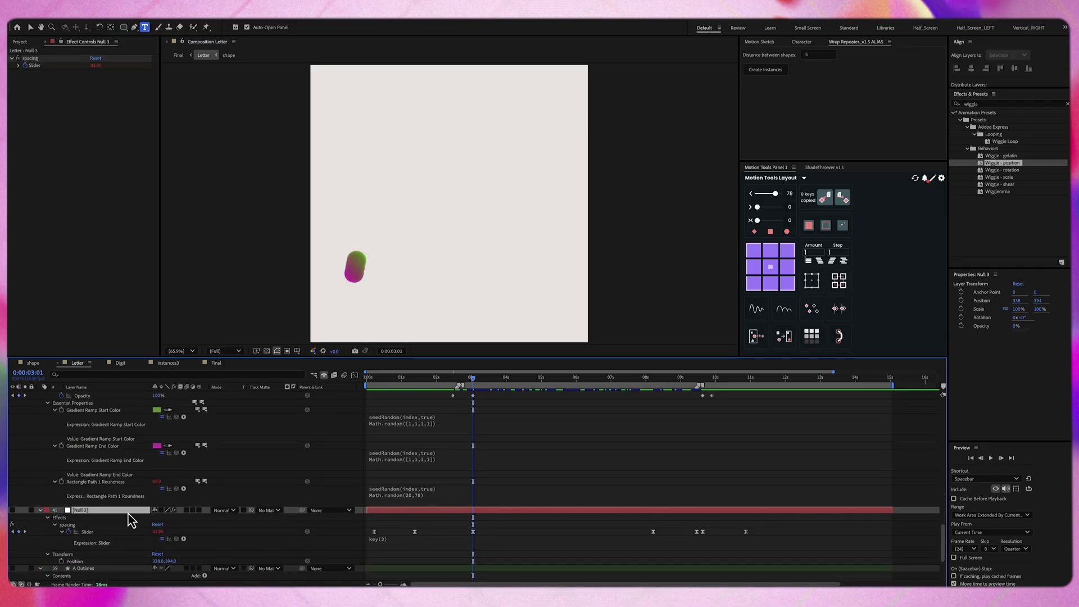
left_click(35, 64)
left_click(32, 58)
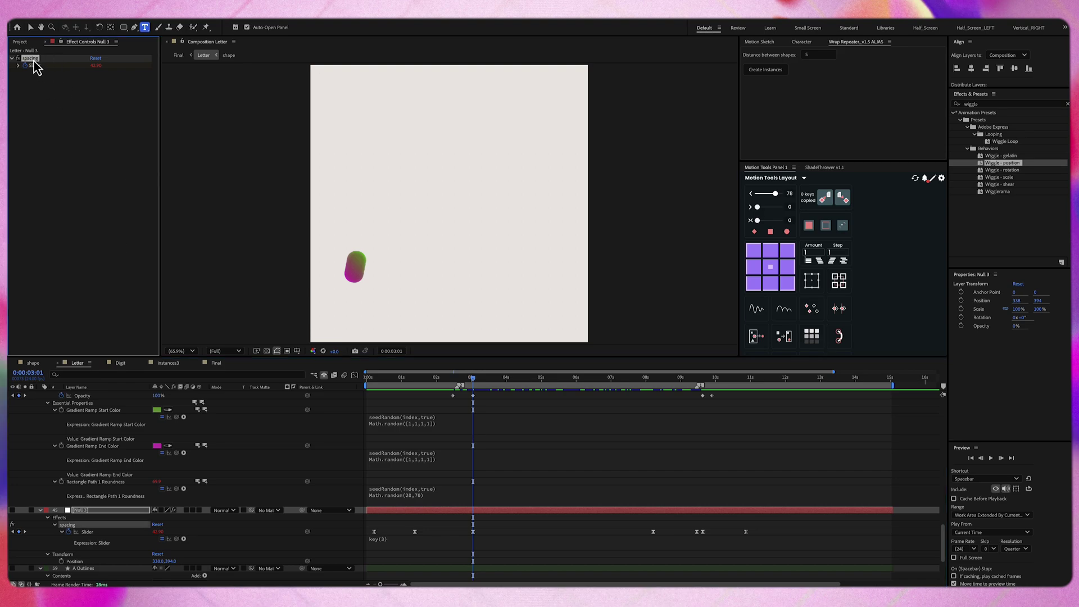
scroll(325, 482, "up", 3)
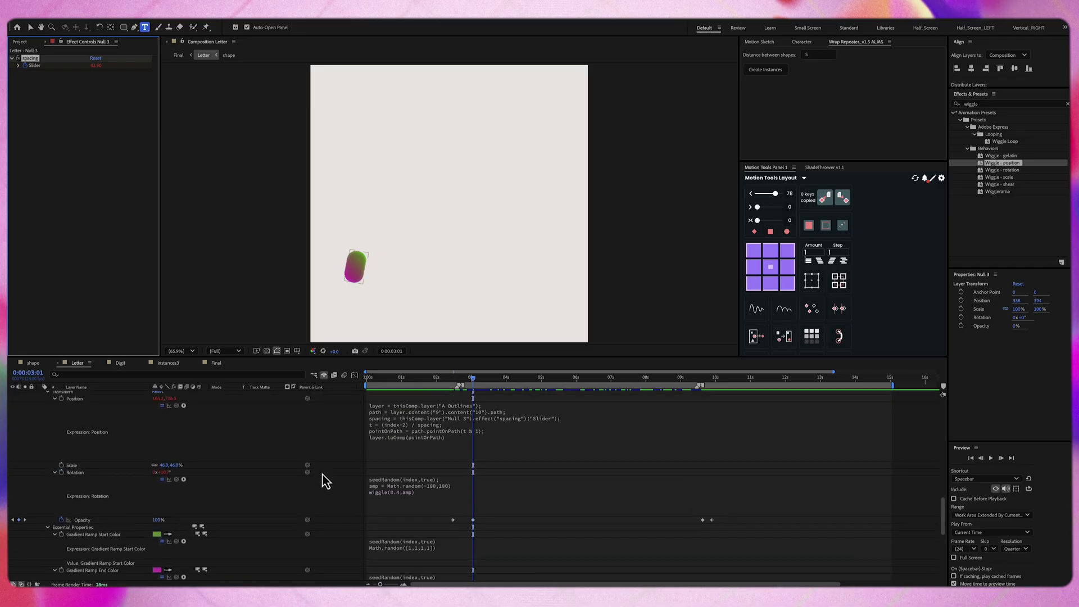
scroll(348, 472, "up", 1)
left_click(393, 452)
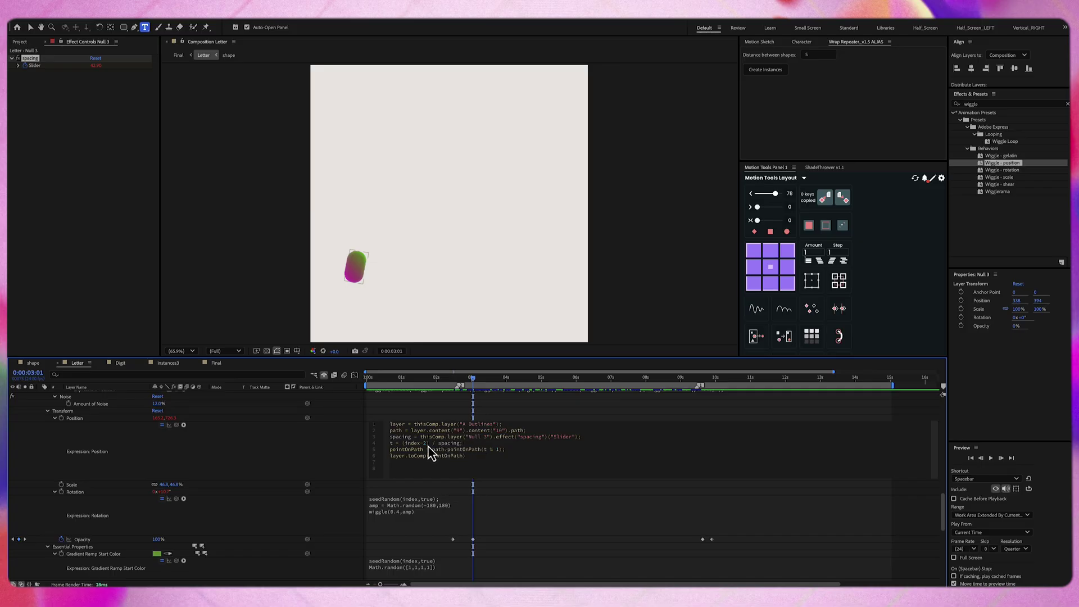
left_click_drag(428, 443, 407, 444)
left_click(353, 449)
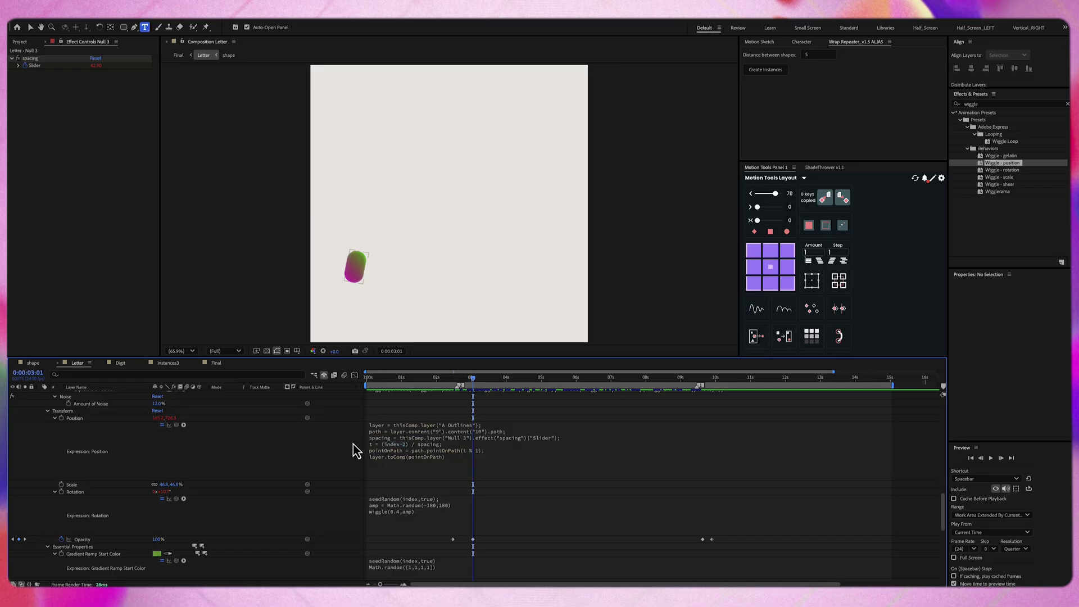
scroll(162, 454, "up", 15)
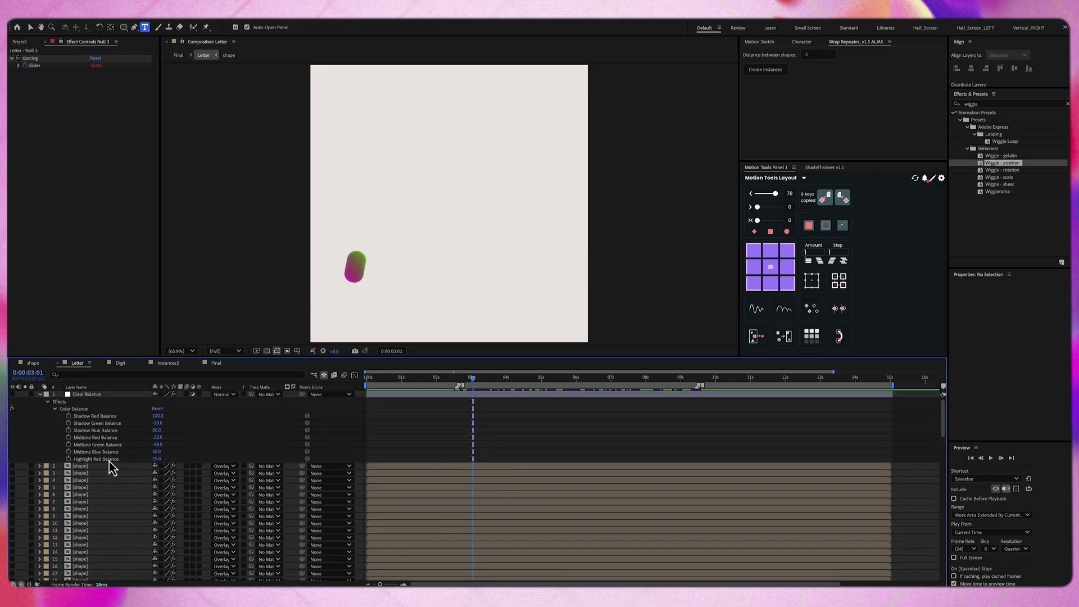
left_click(93, 467)
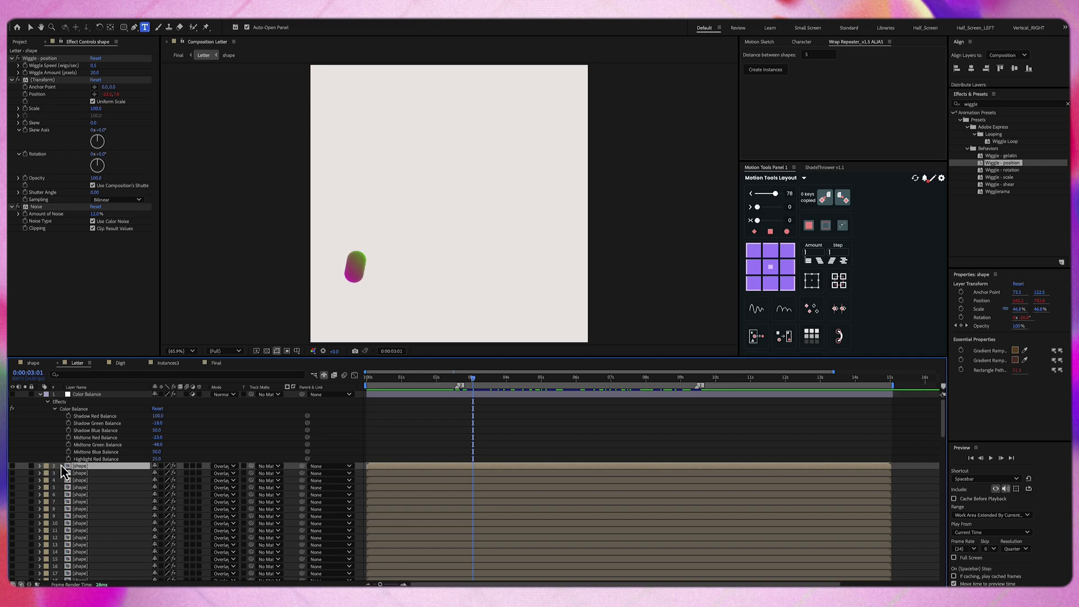
scroll(120, 472, "down", 10)
scroll(127, 472, "down", 2)
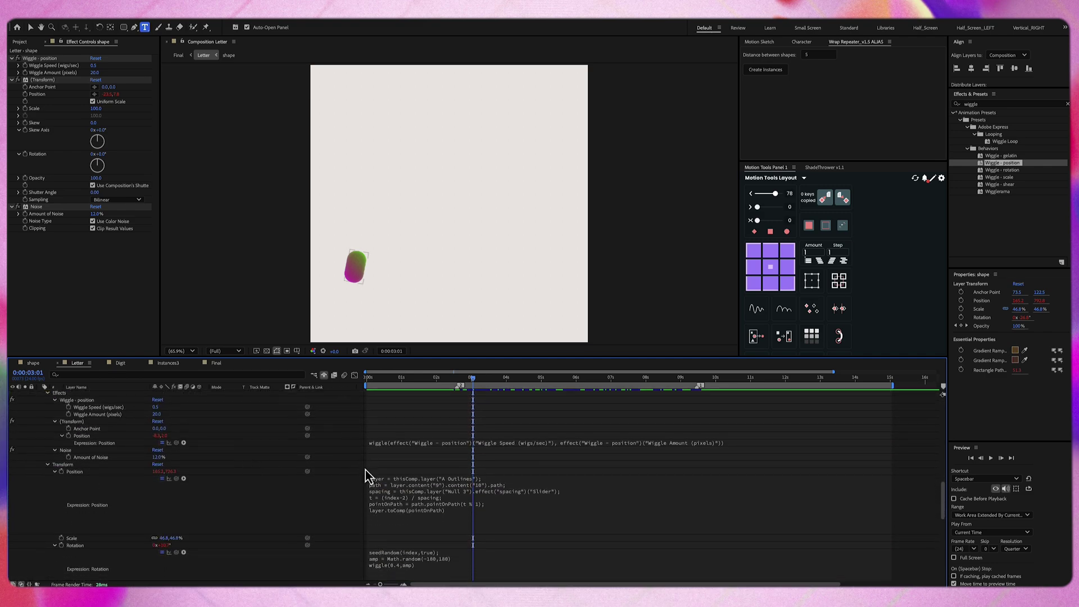
left_click(470, 514)
left_click(470, 514)
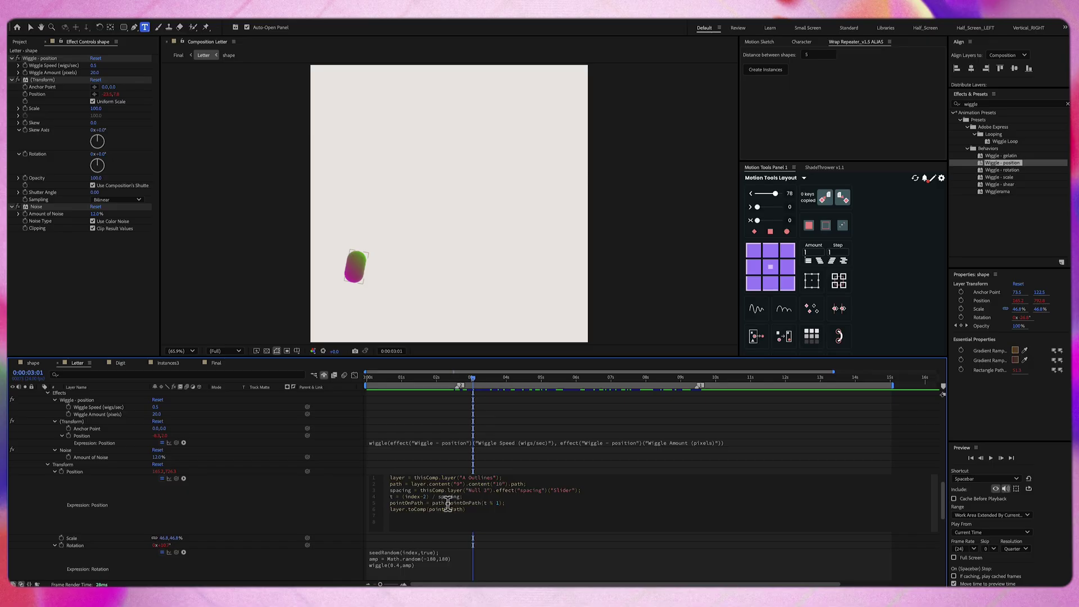
left_click_drag(448, 503, 501, 506)
left_click(162, 494)
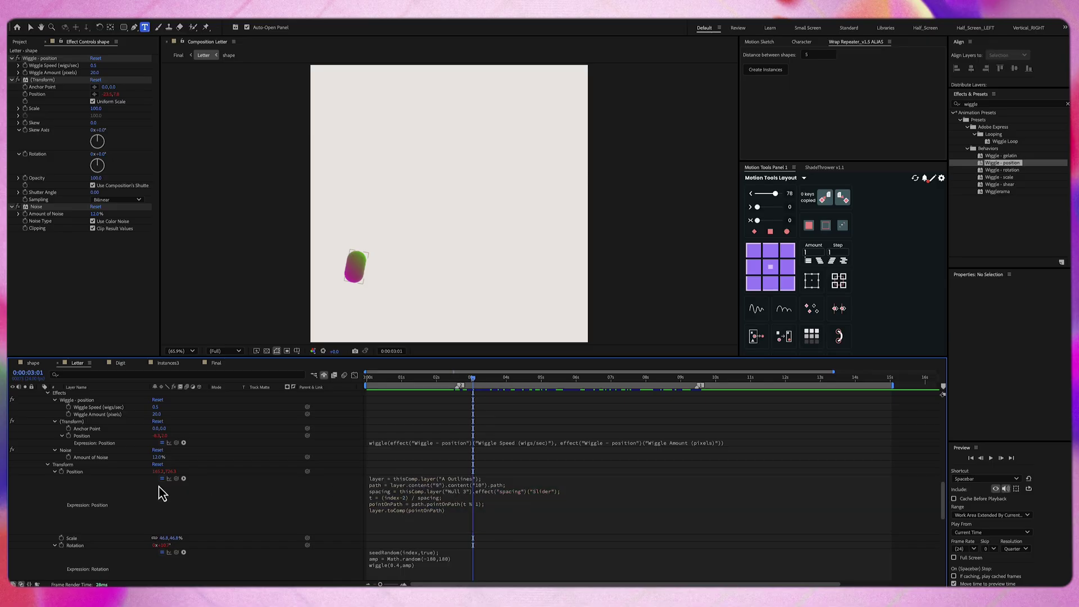
left_click(93, 473)
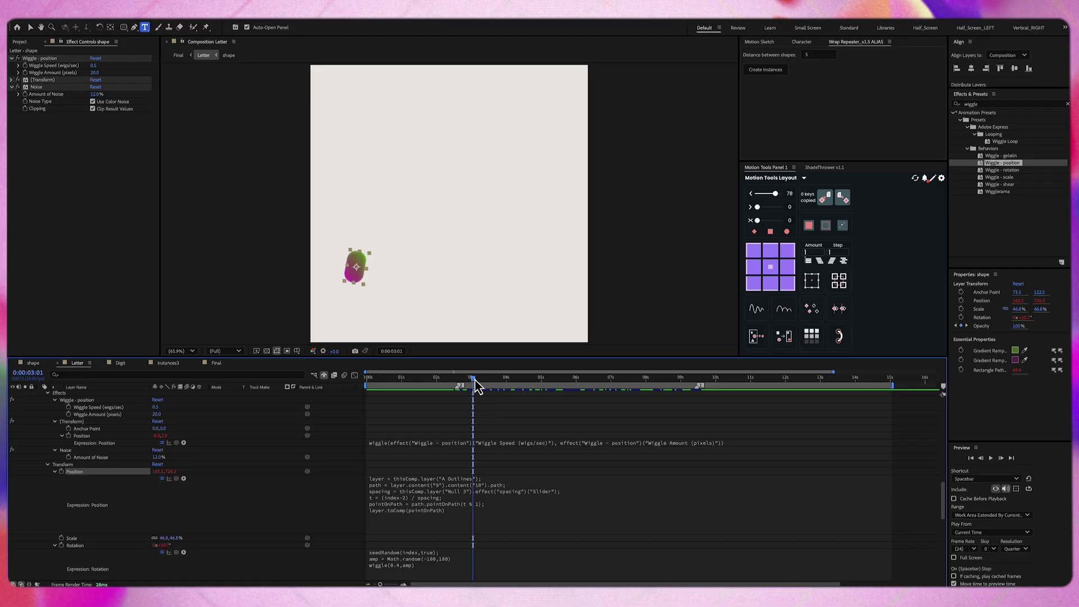
- Duplicate shape layer 44, undo away surplus layers 45–49, and select layer 43
scroll(95, 470, "up", 3)
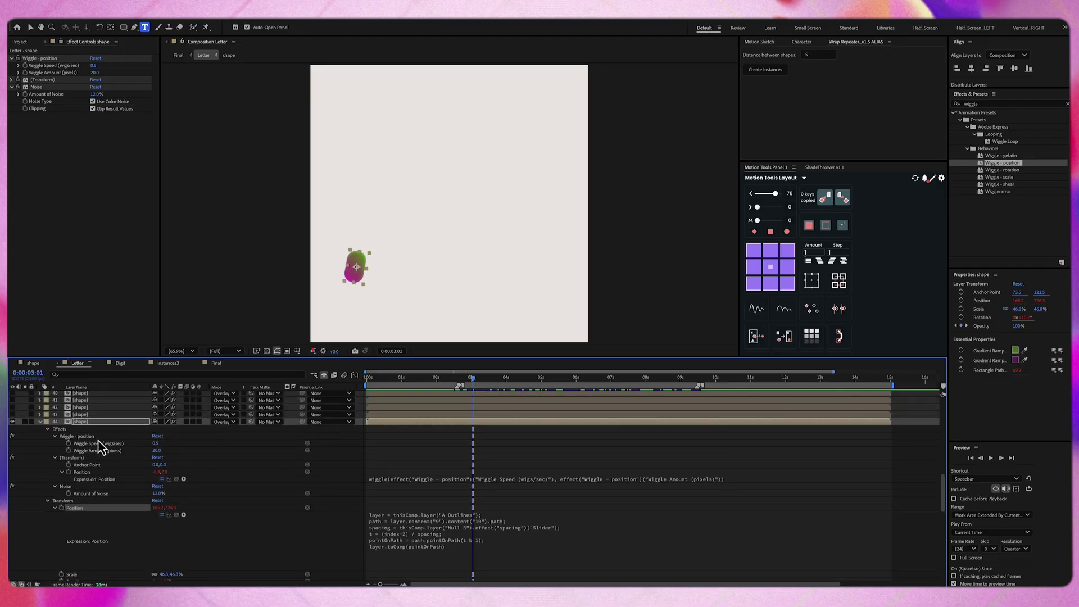
left_click(100, 439)
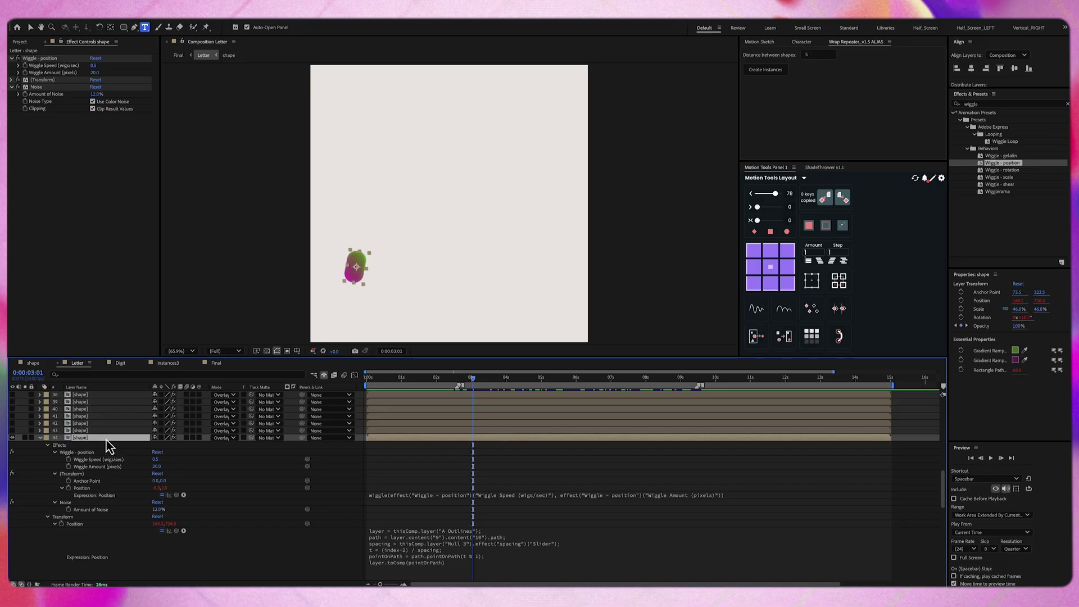
key("ctrl+d")
key("ctrl+d")
key("ctrl+d")
key("ctrl+d")
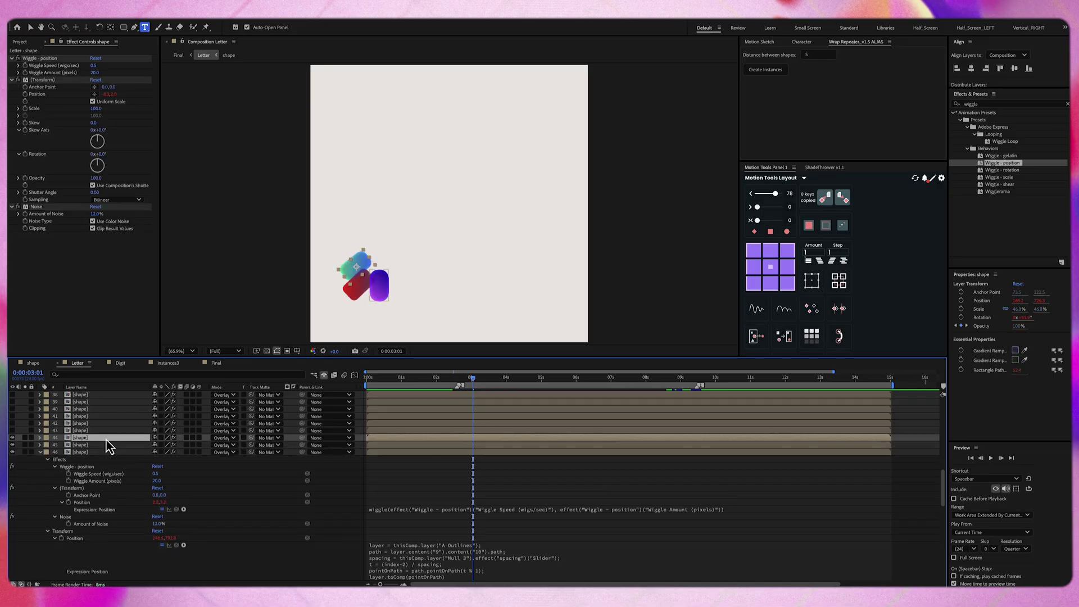
key("ctrl+d")
key("ctrl+d")
key("ctrl+d")
key("ctrl+d")
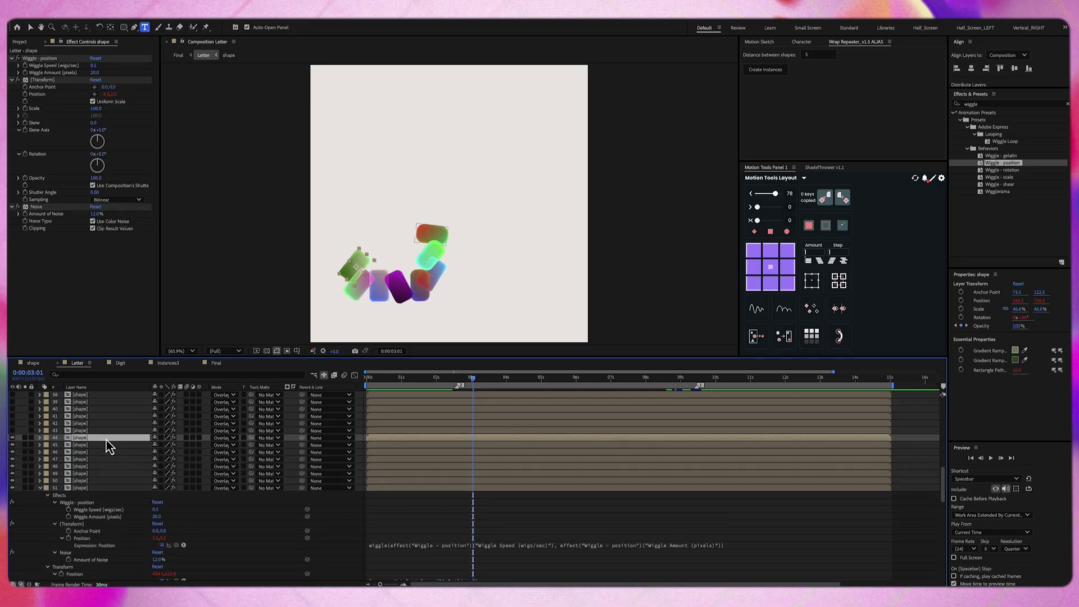
key("ctrl+z")
key("ctrl+z")
key("ctrl+z")
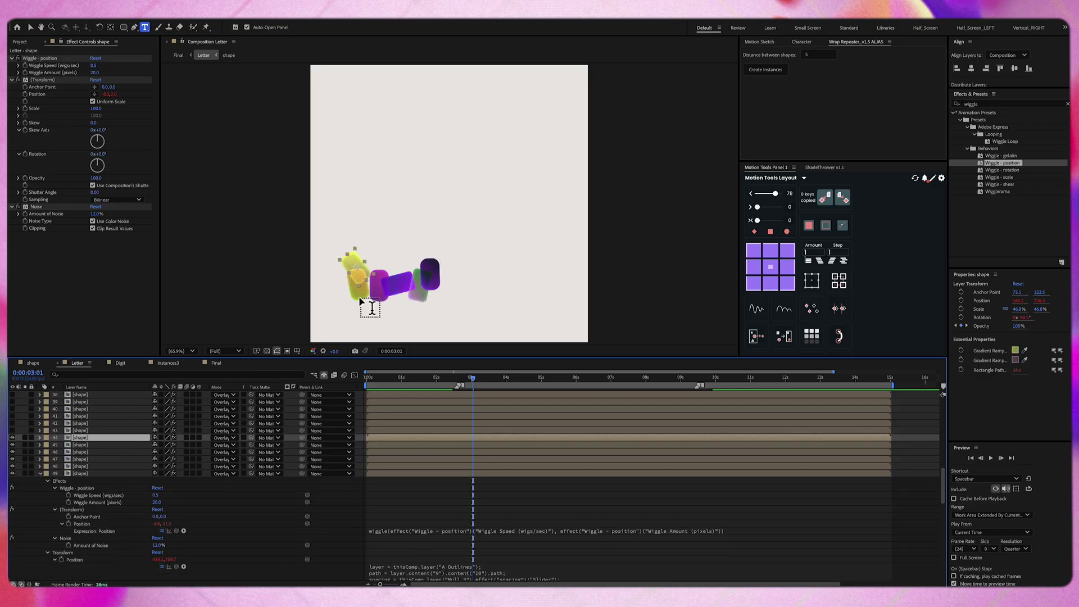
key("ctrl+z")
key("ctrl+z")
key("ctrl+z")
key("ctrl+z")
key("ctrl+z")
key("ctrl+z")
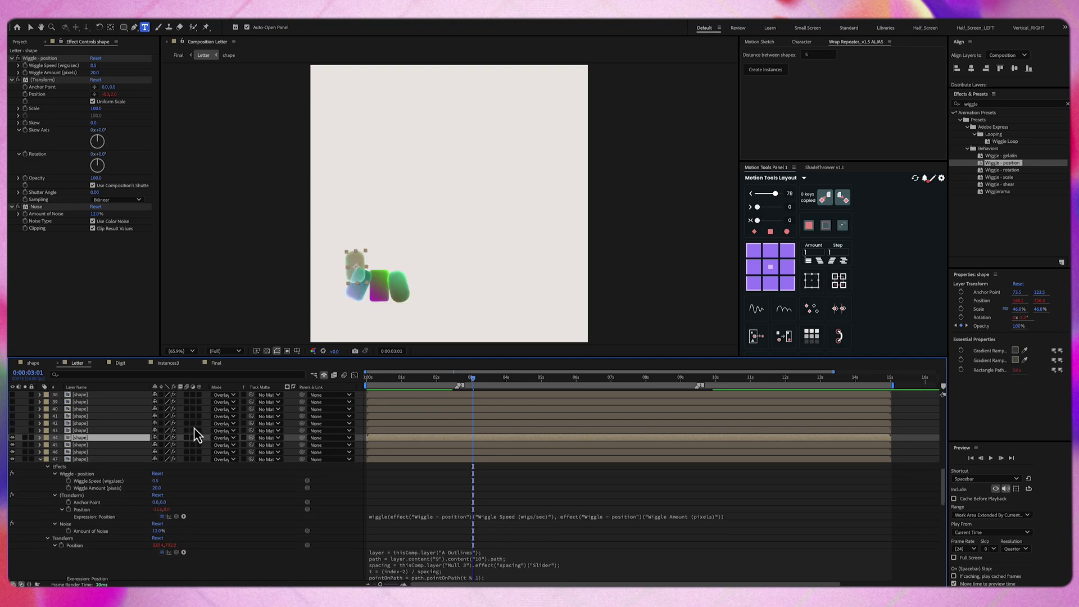
left_click(81, 431)
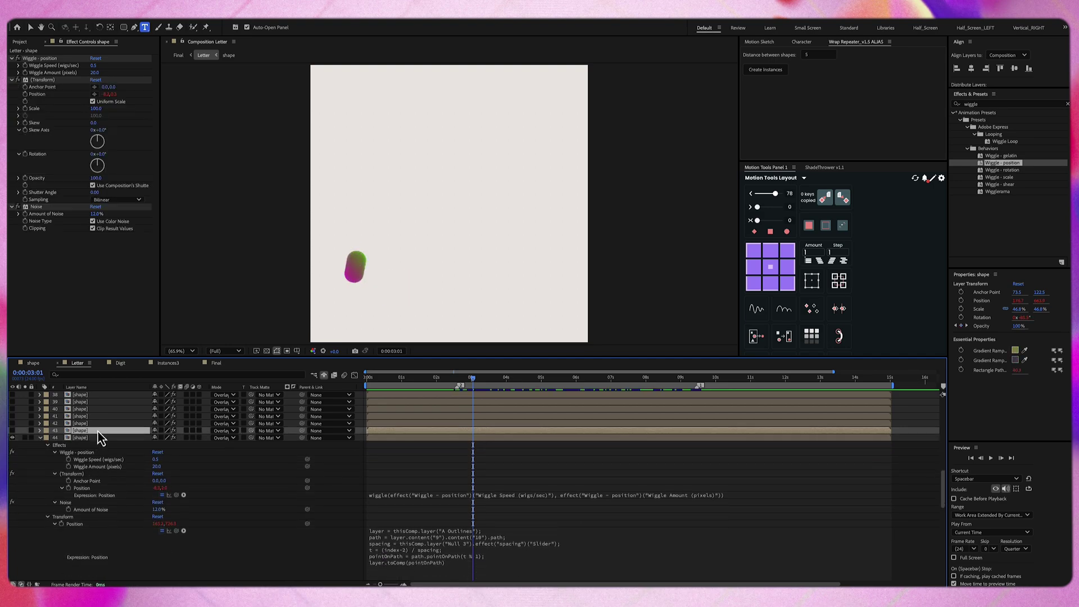
scroll(97, 430, "up", 6)
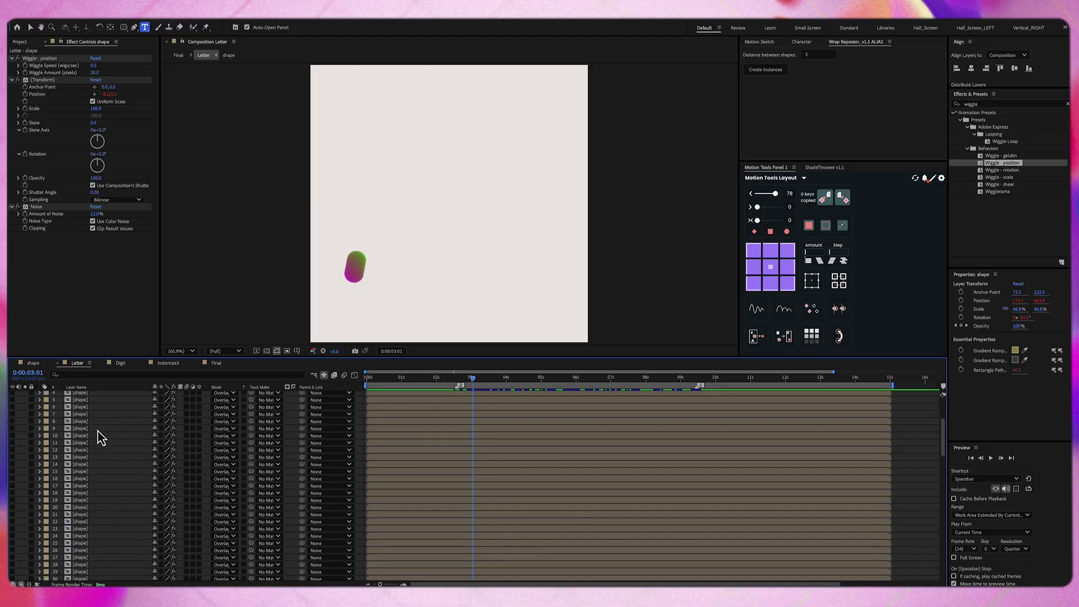
scroll(97, 431, "up", 3)
- Select pill layers 2–43 and turn on their visibility
left_click(80, 466, "shift")
left_click_drag(13, 467, 13, 573)
scroll(194, 476, "down", 10)
scroll(195, 476, "down", 3)
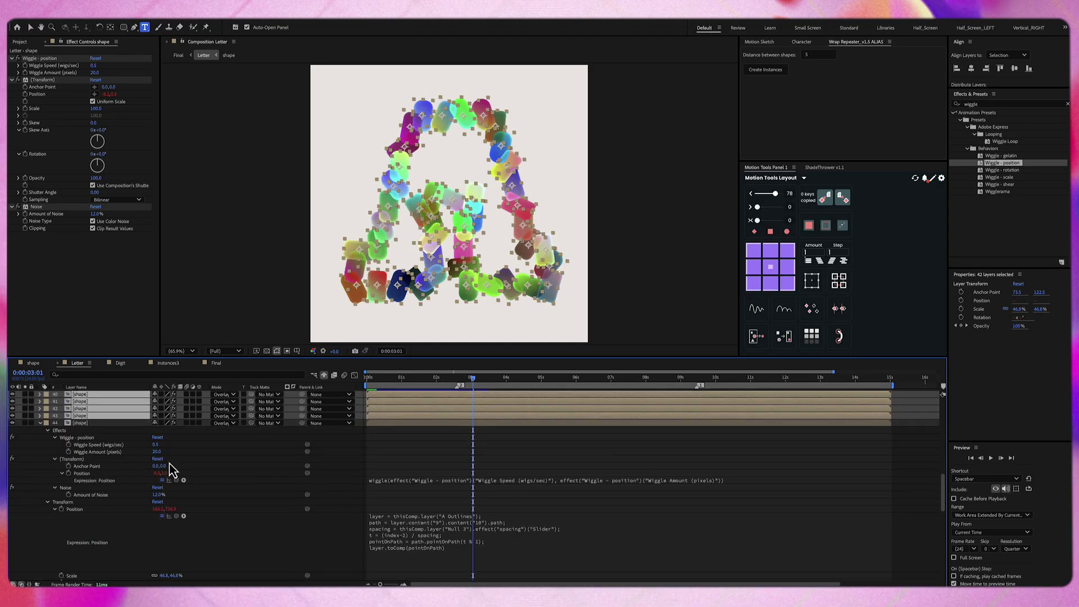
- Inspect layer 44's Wiggle - position (speed 0.5) and Noise effects, then scrub to preview
left_click(89, 423)
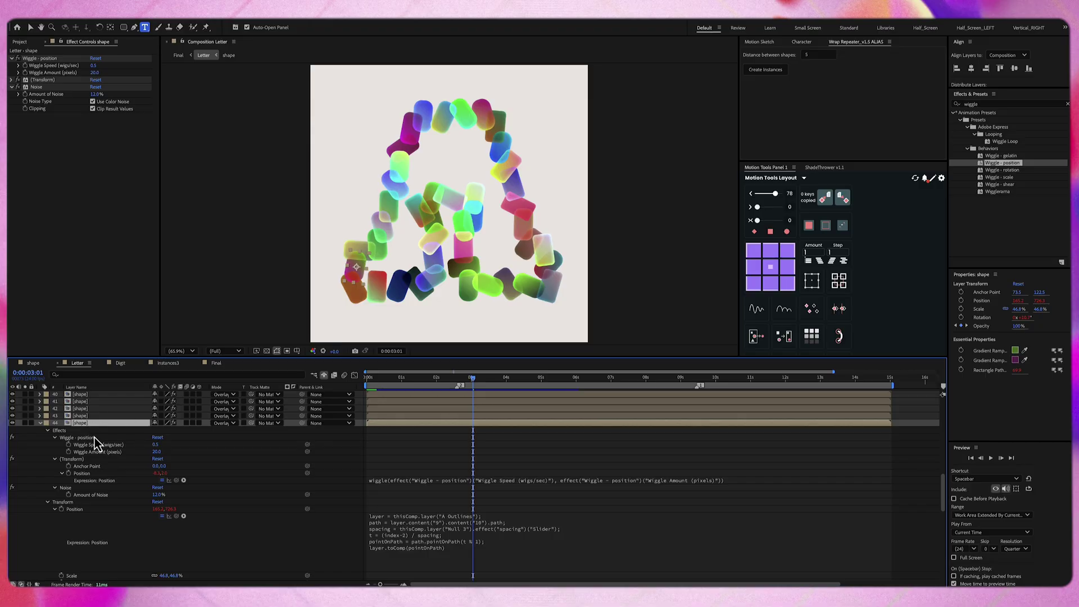
left_click(56, 59)
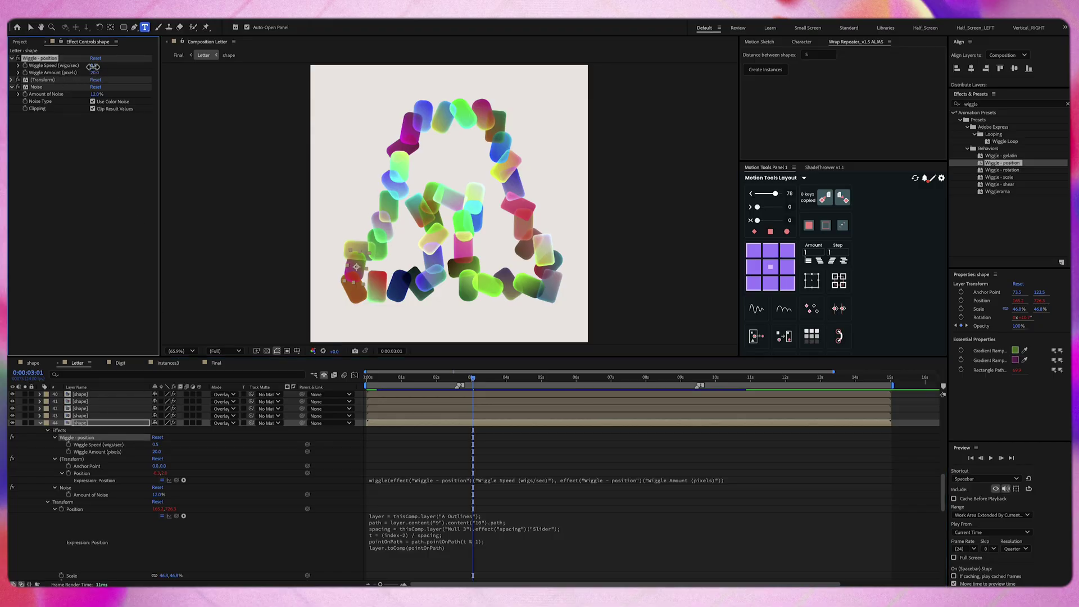
left_click(115, 76)
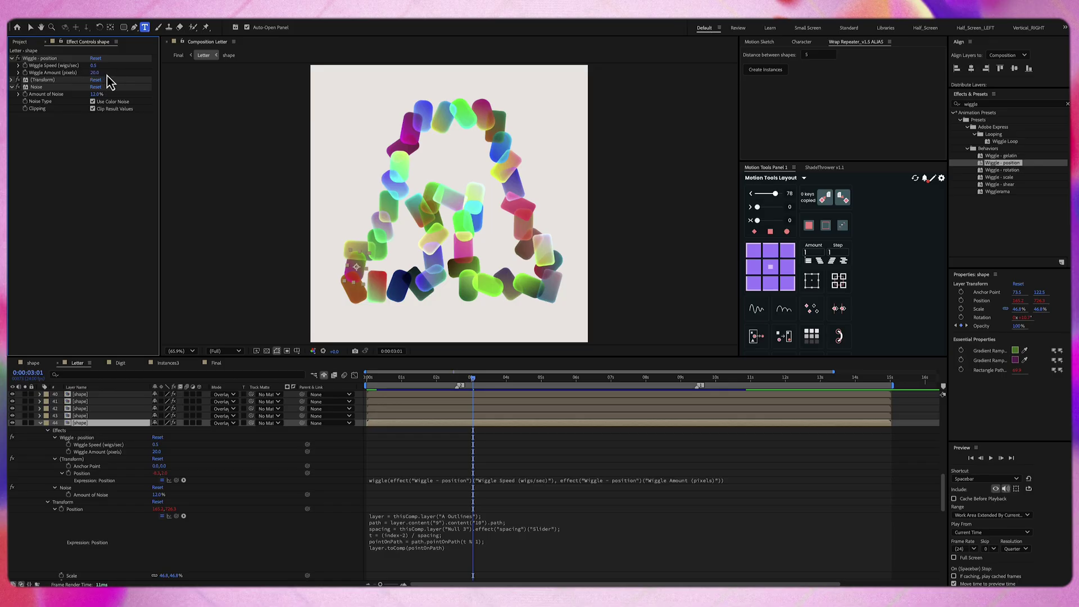
left_click(70, 88)
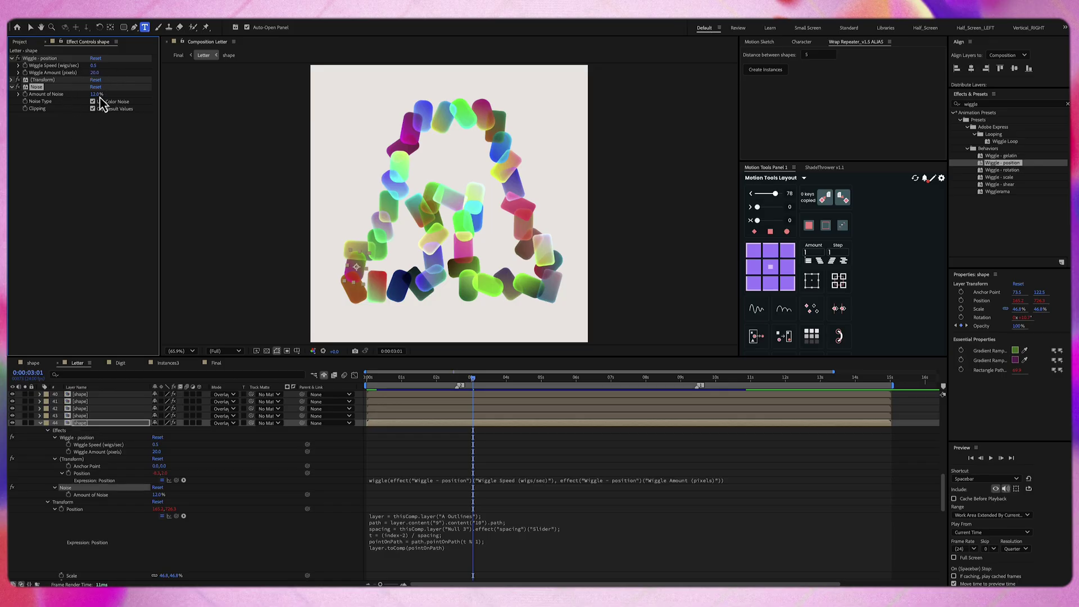
left_click(254, 476)
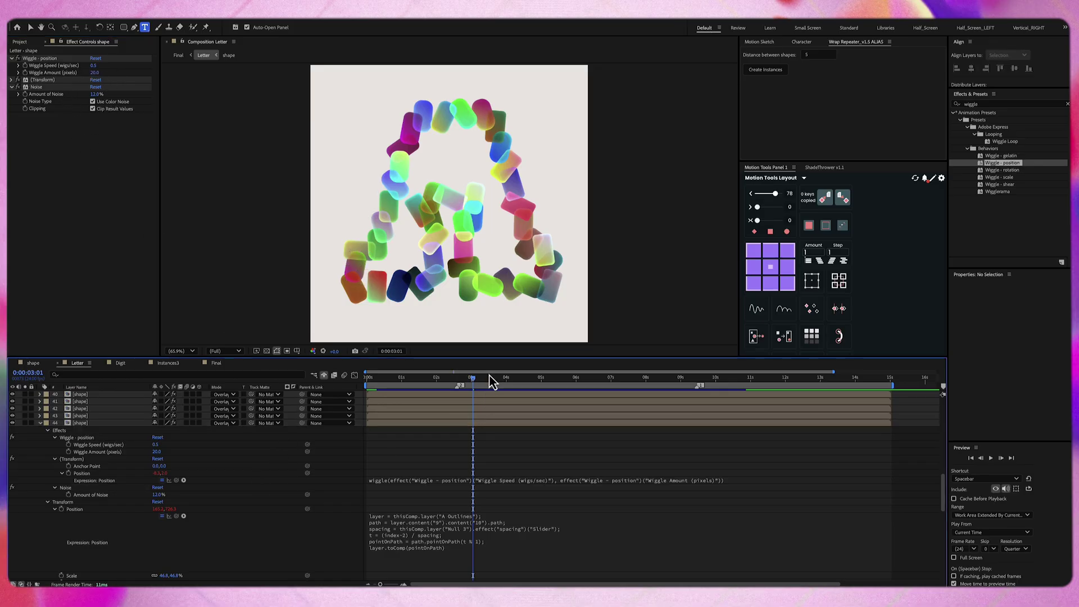
left_click_drag(476, 379, 490, 414)
- Rewind near the start of the animation and play the preview
scroll(140, 440, "up", 1)
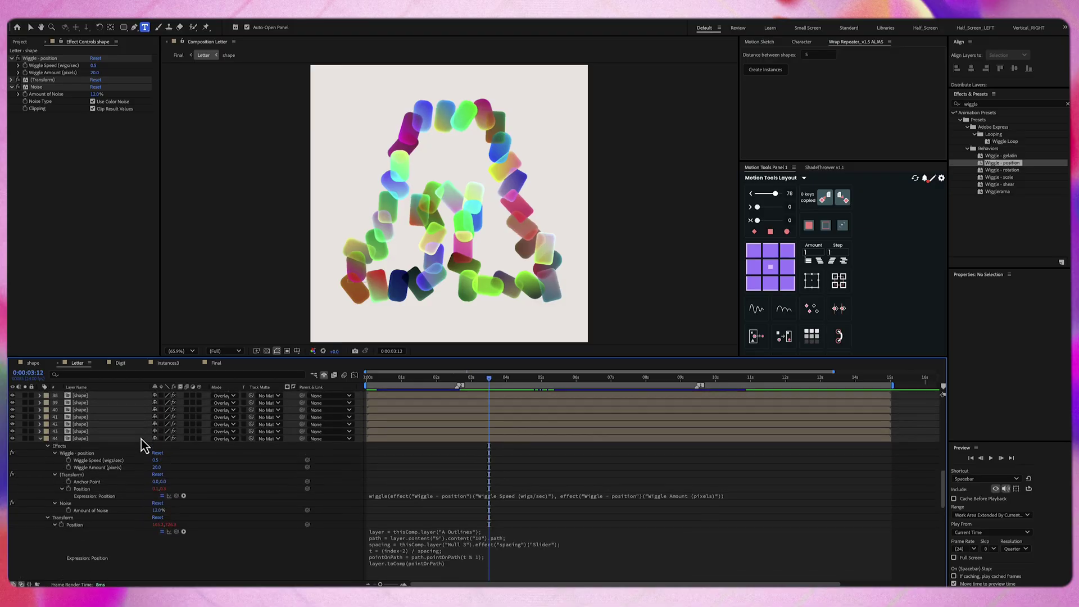
scroll(140, 440, "up", 1)
left_click_drag(464, 362, 460, 392)
key("space")
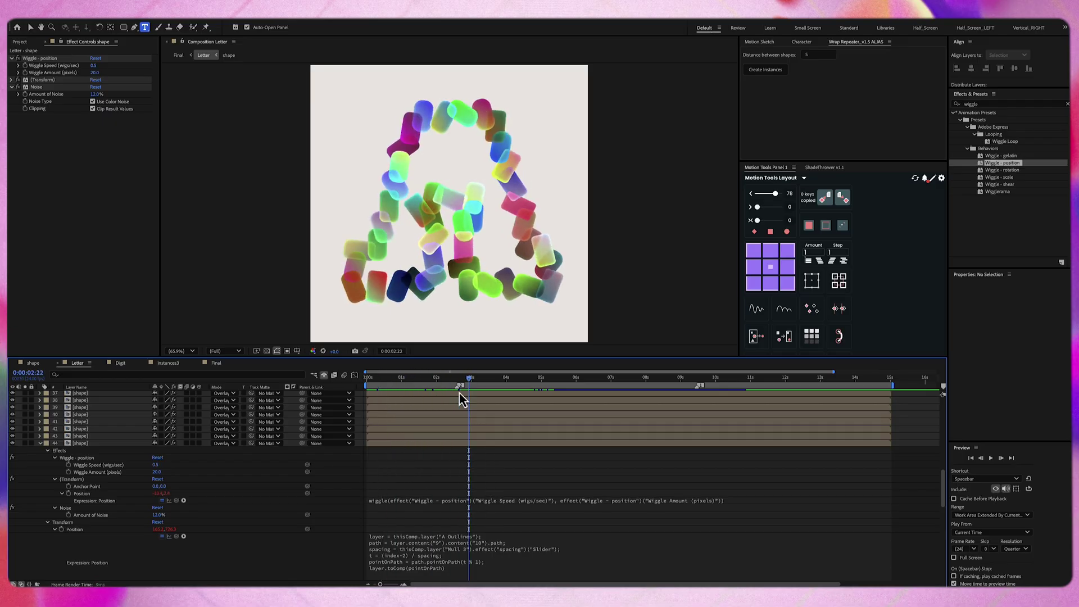
- Show Opacity keyframes for layers 2–43 in a maximized timeline, scrubbing to 0:00:01:02
left_click(96, 438)
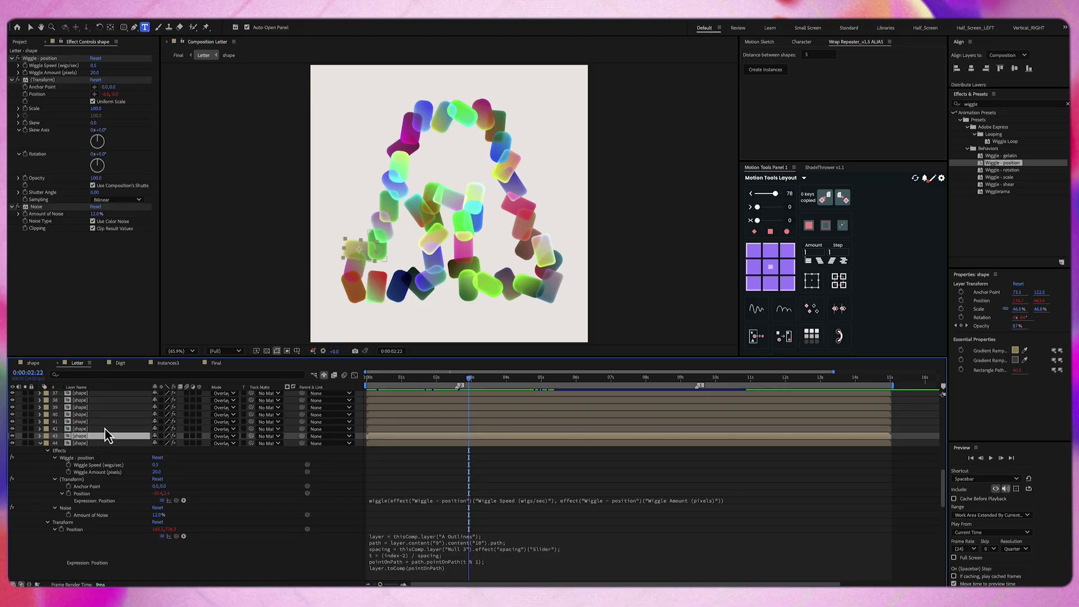
scroll(103, 423, "up", 10)
left_click(109, 445, "shift")
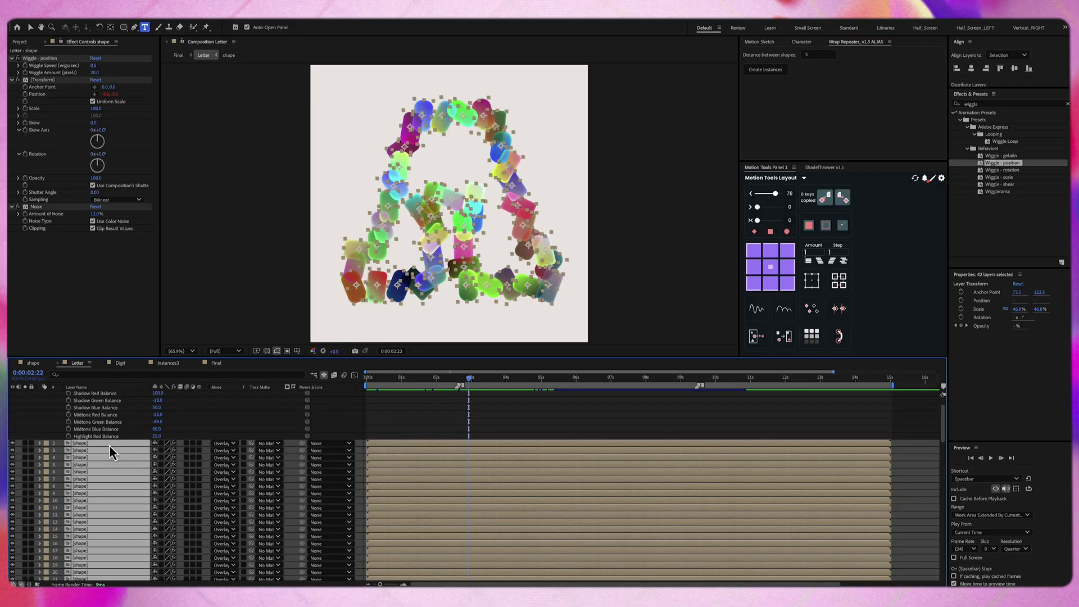
key("grave")
key("t")
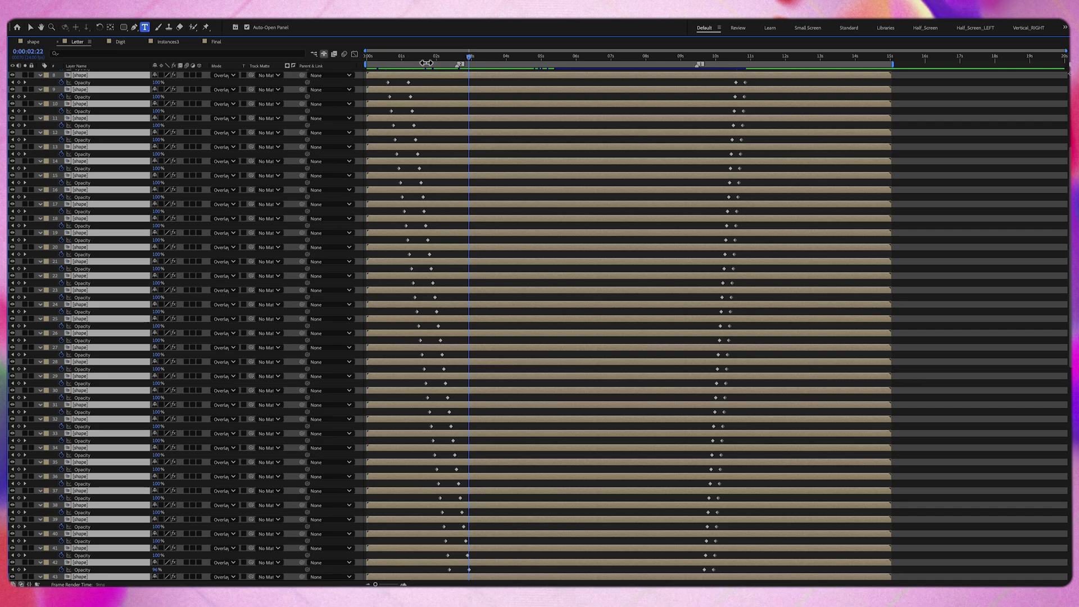
left_click_drag(414, 56, 386, 59)
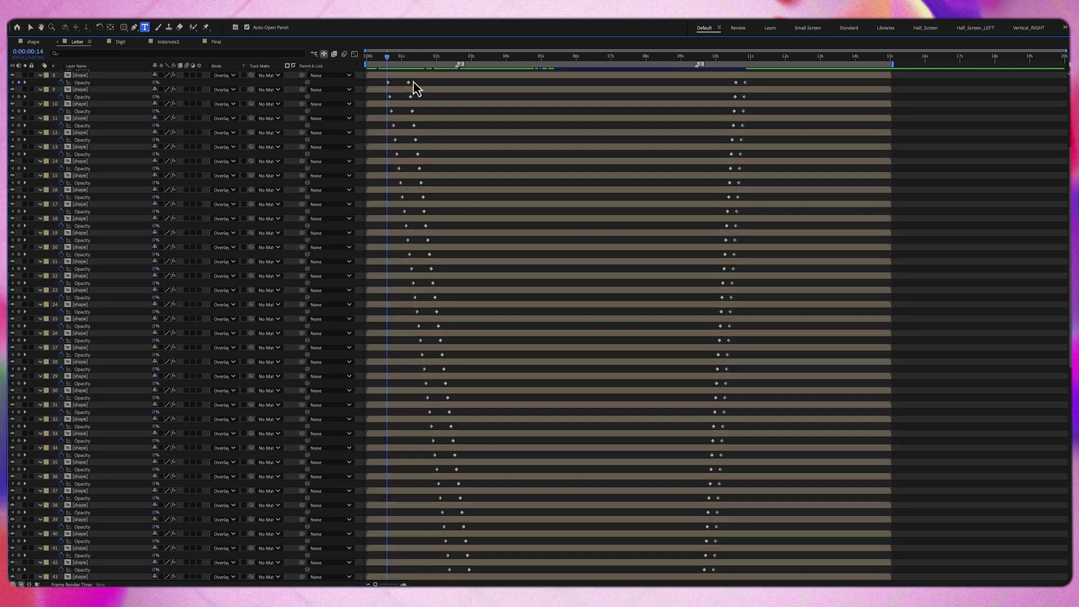
left_click(408, 82)
left_click_drag(423, 106, 382, 123)
left_click_drag(389, 58, 405, 63)
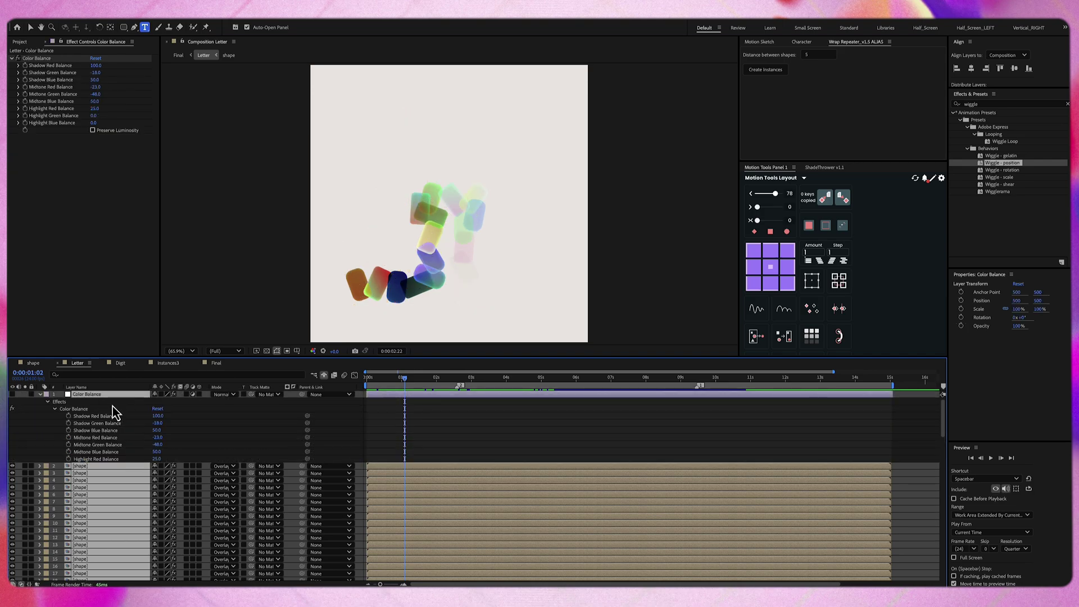
- Select Color Balance, advance to 0:00:03:11, and toggle its visibility off and on to compare
left_click(90, 395)
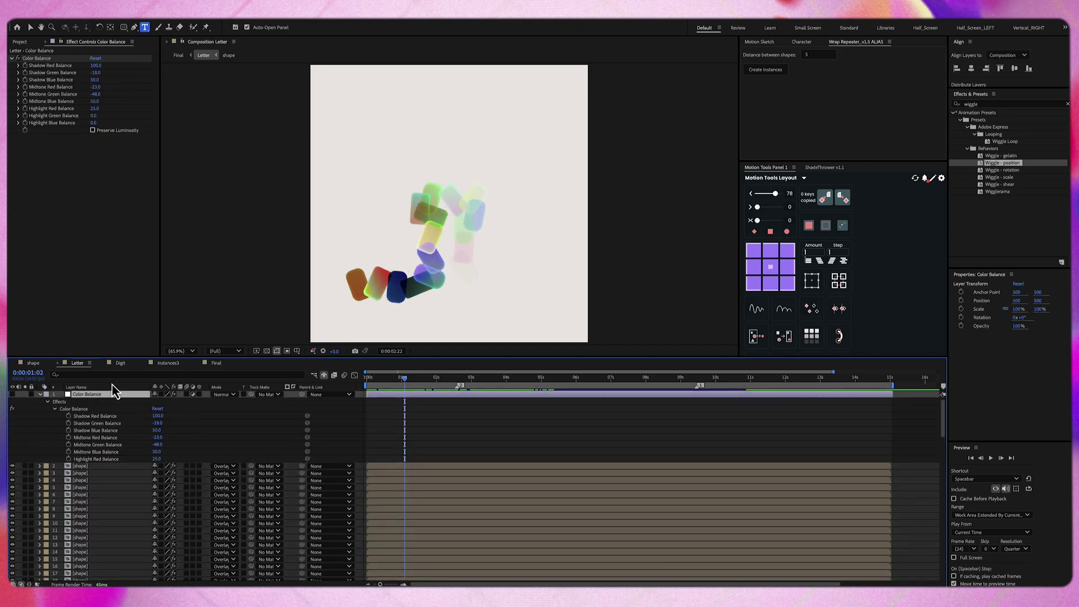
left_click(49, 58)
left_click_drag(418, 378, 487, 378)
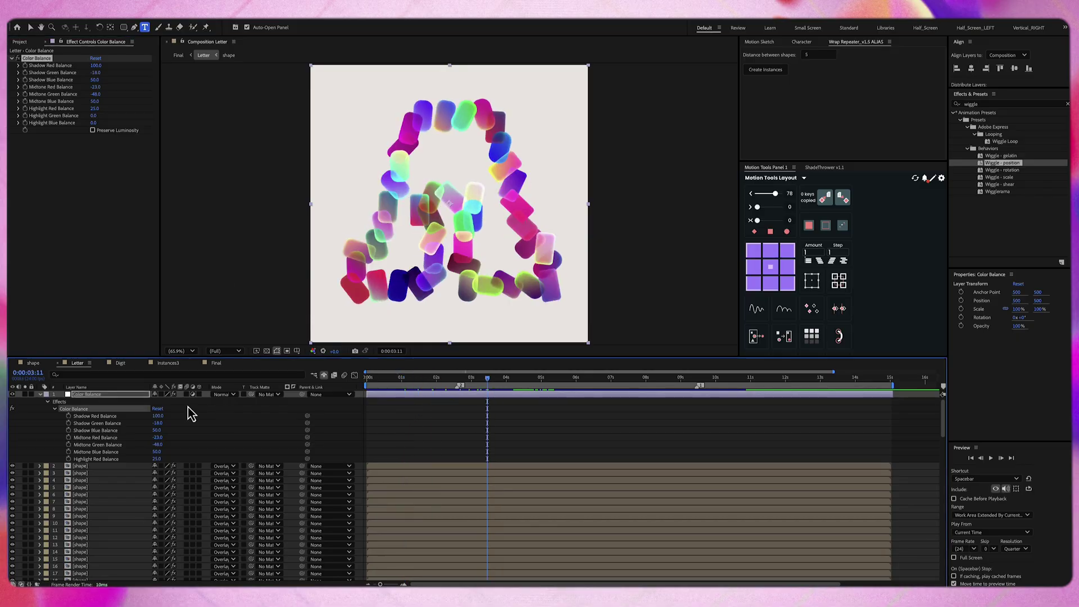
left_click(12, 394)
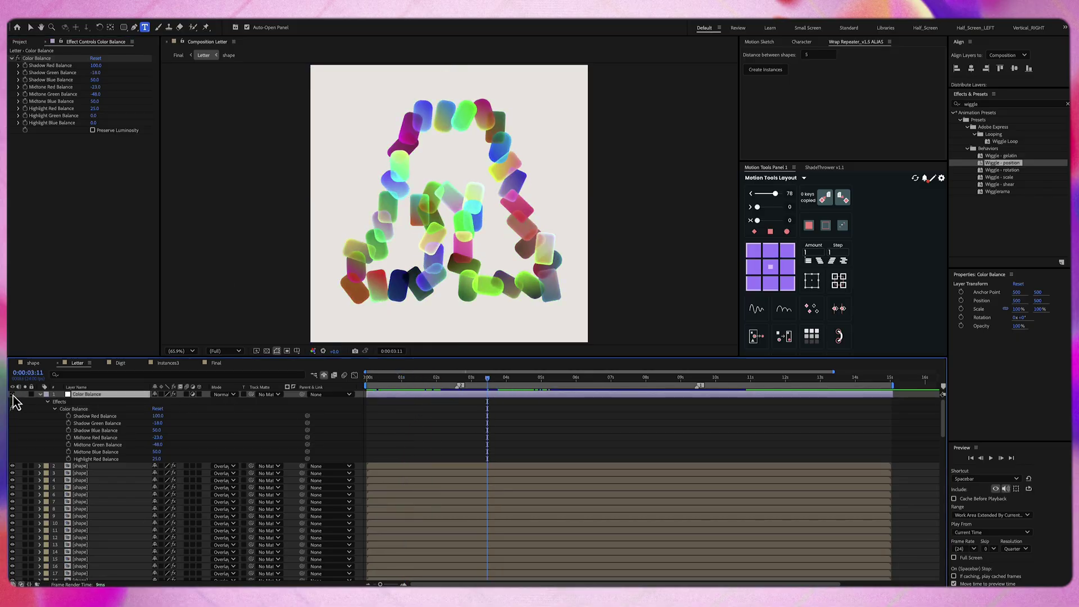
left_click(12, 395)
left_click(12, 395)
left_click(12, 395)
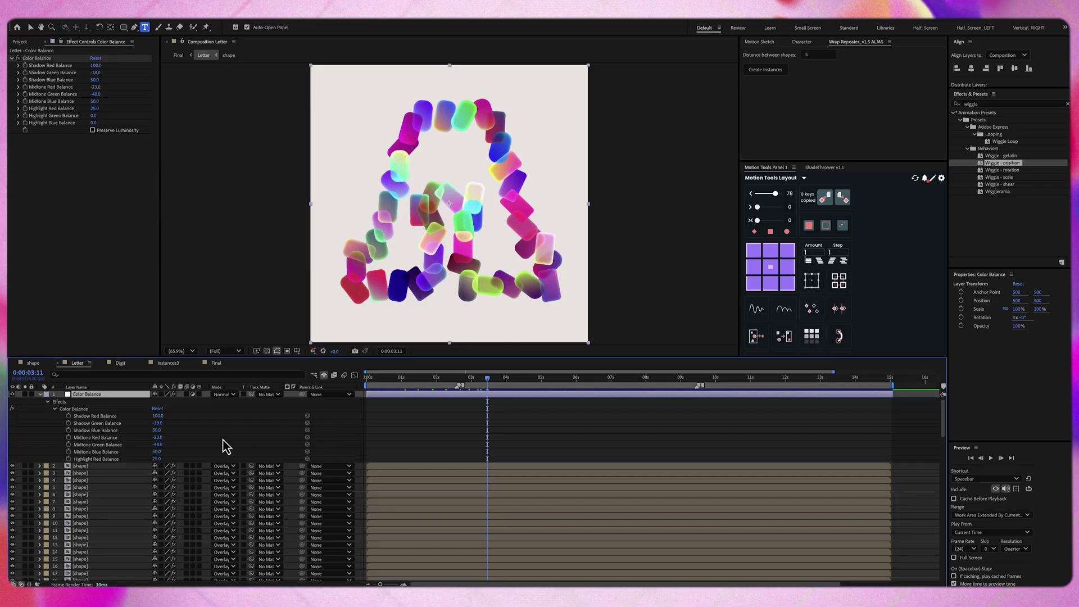
scroll(225, 446, "down", 20)
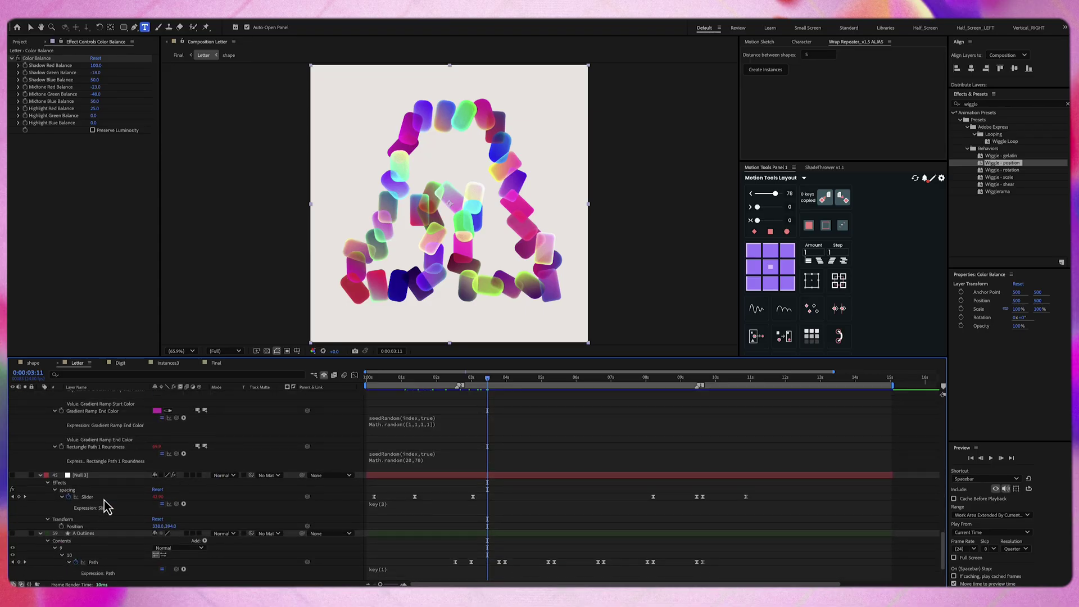
- Delete the key(3) expression from the Null 3 spacing Slider
left_click(104, 497)
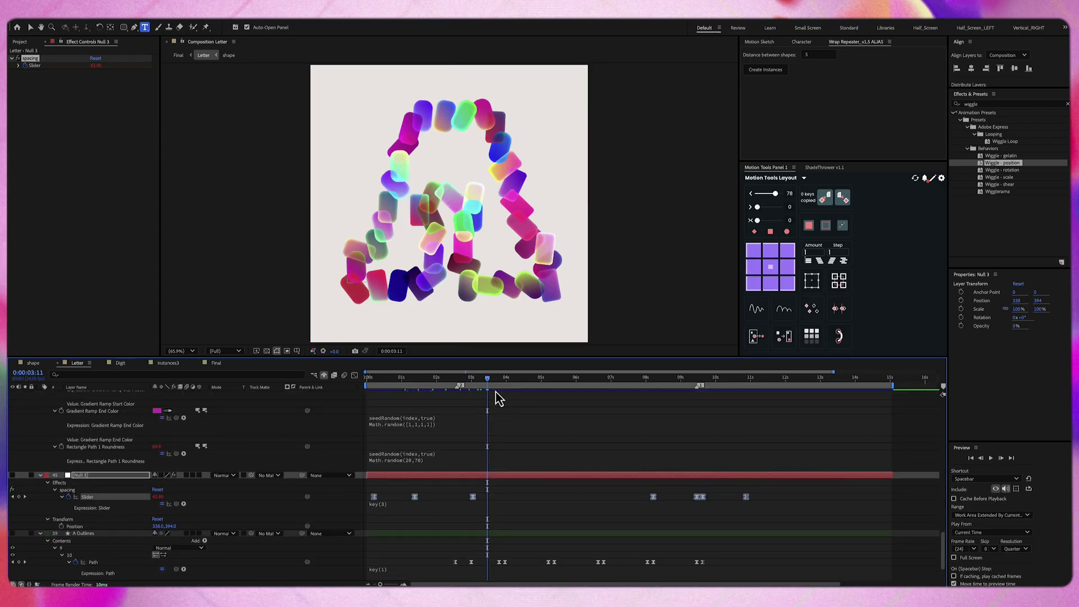
left_click_drag(485, 383, 474, 384)
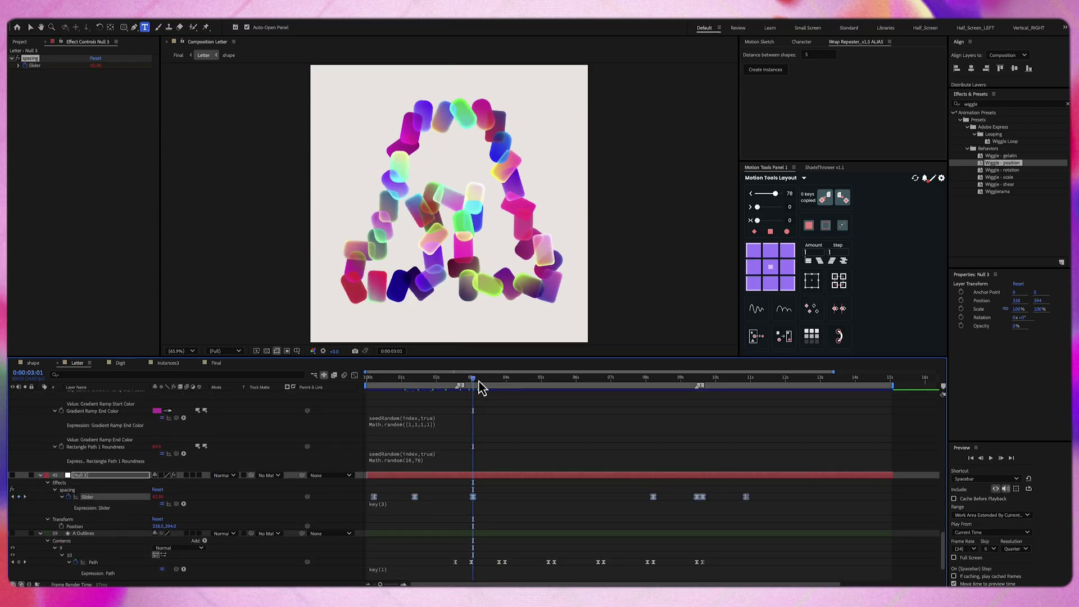
left_click(239, 505)
left_click(392, 508)
left_click(396, 504)
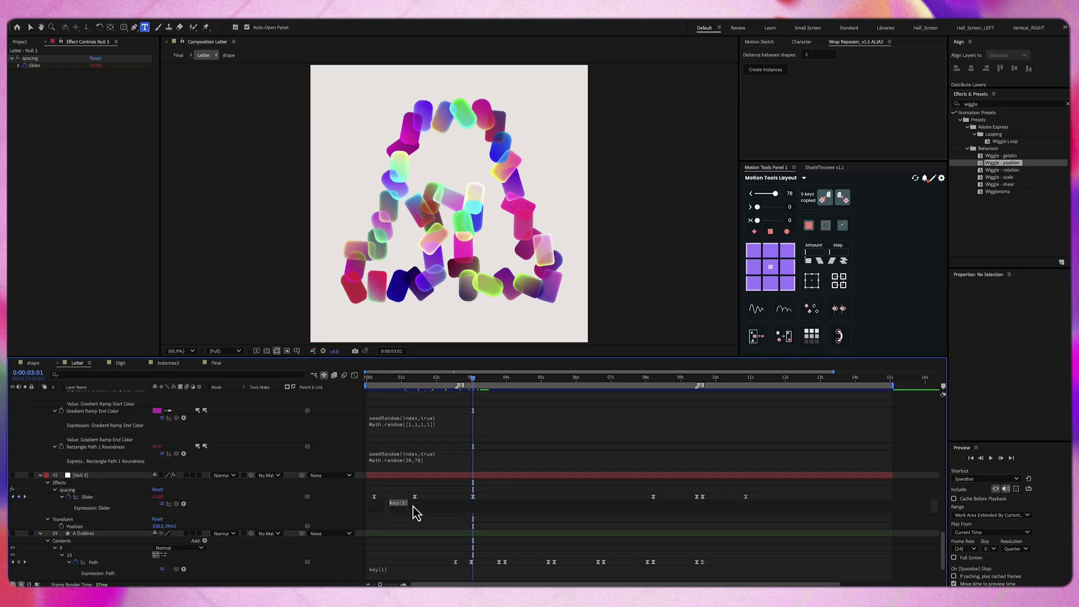
key("BackSpace")
left_click(343, 517)
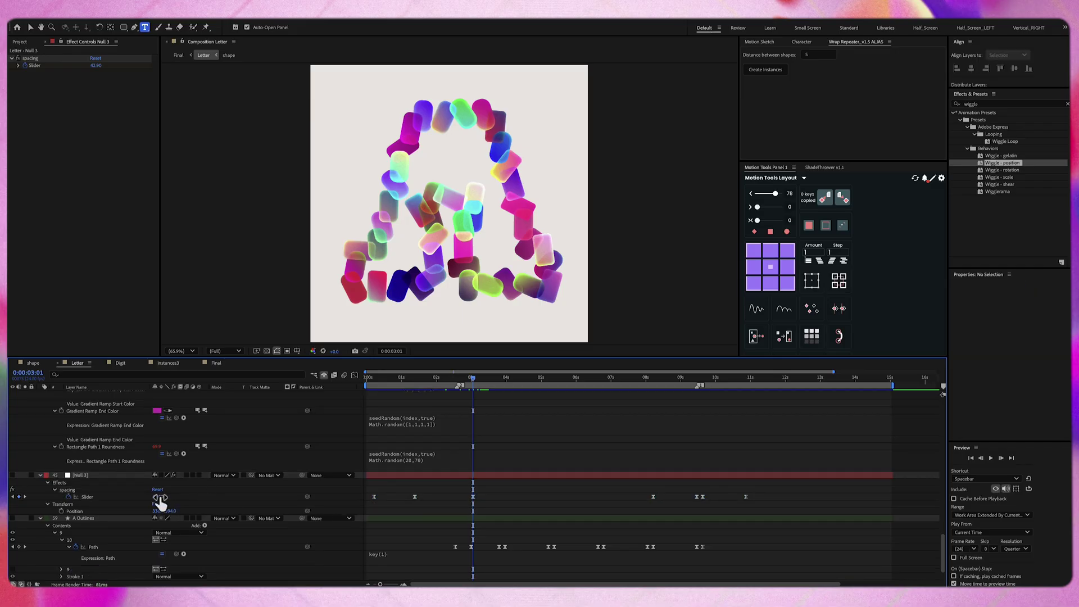
- Drag the Slider to 63.60 and scrub the playhead to test the letter build
left_click_drag(159, 496, 119, 496)
left_click_drag(449, 383, 473, 388)
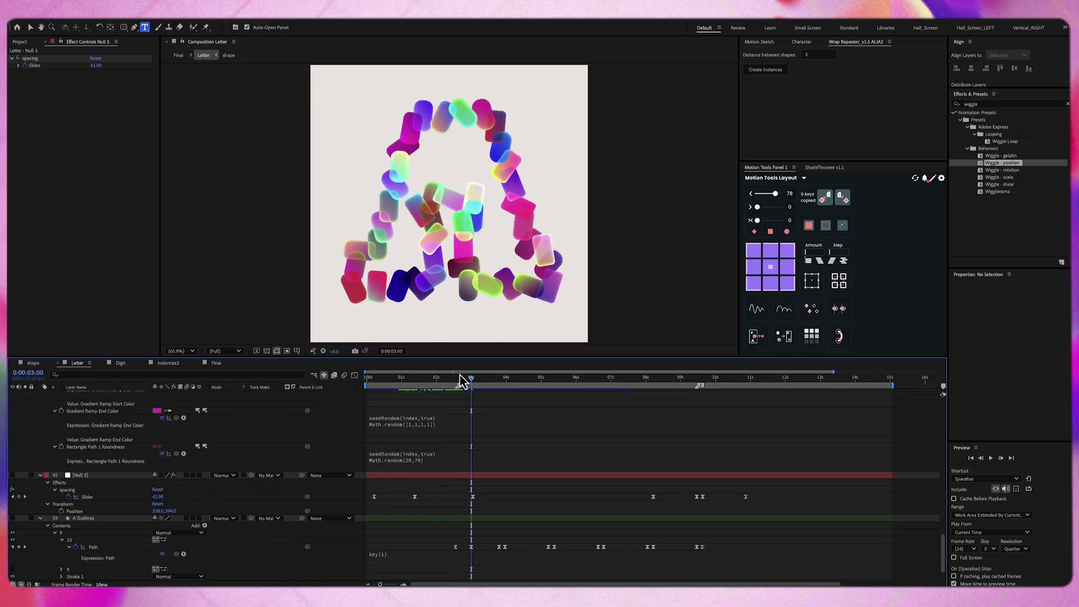
mouse_move(458, 387)
left_mouse_down()
mouse_move(413, 387)
mouse_move(473, 400)
left_mouse_up()
- Select the A Outlines Path and review its keyframe around 2:13
scroll(407, 468, "down", 2)
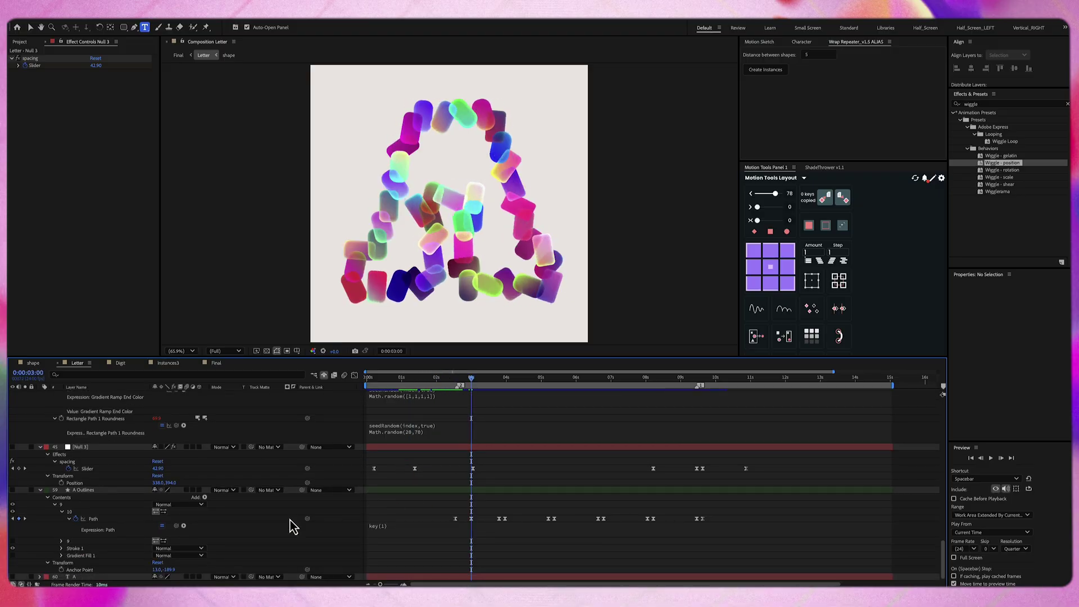
left_click(110, 519)
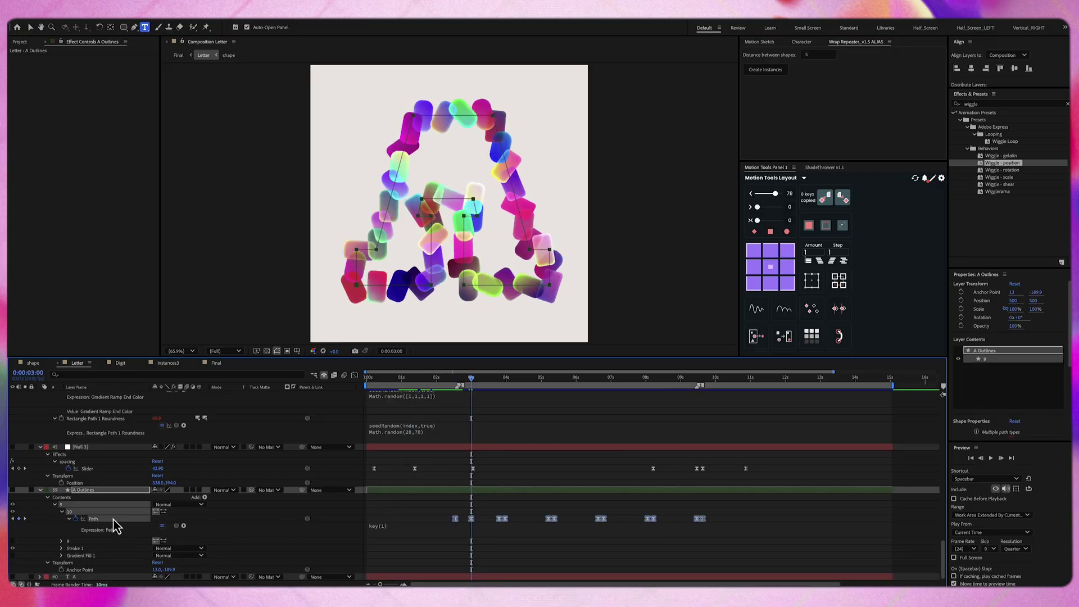
left_click(388, 537)
scroll(354, 536, "up", 1)
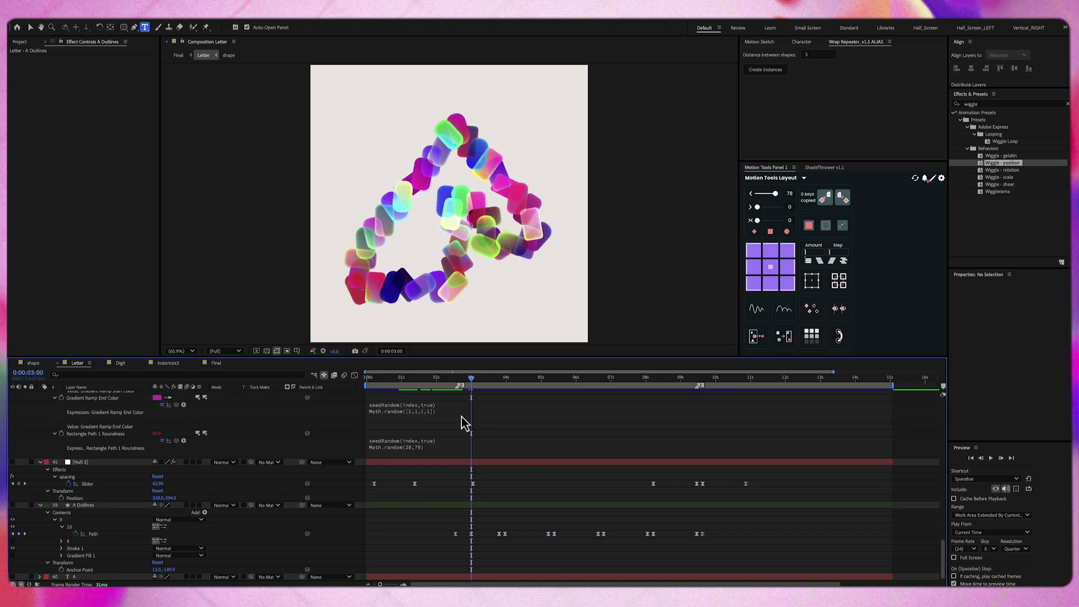
left_click_drag(462, 378, 501, 404)
left_click(455, 533)
left_click(327, 498)
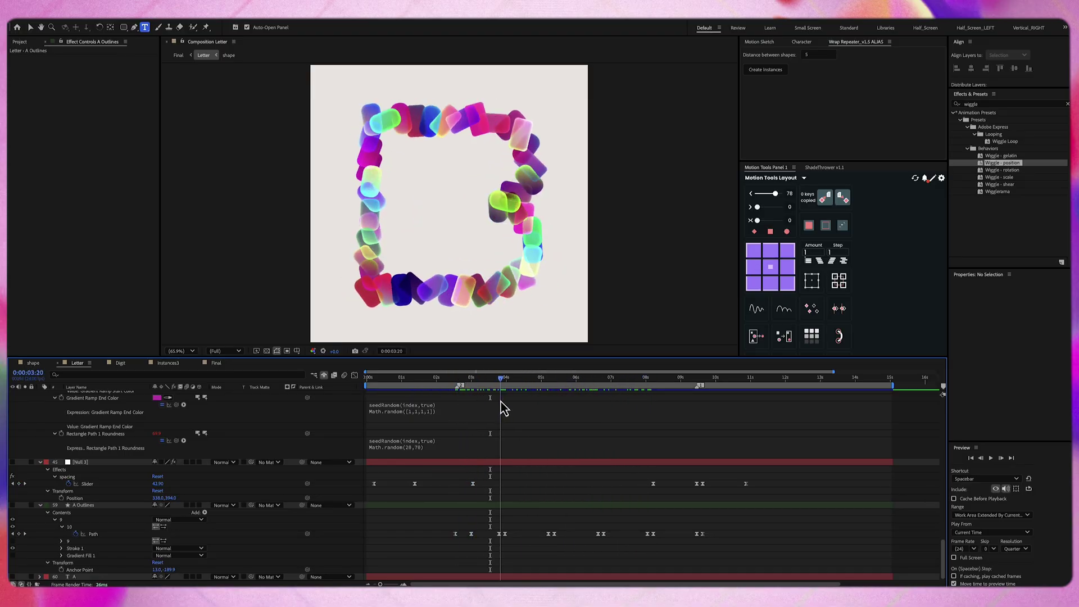
scroll(152, 468, "up", 3)
scroll(152, 468, "down", 2)
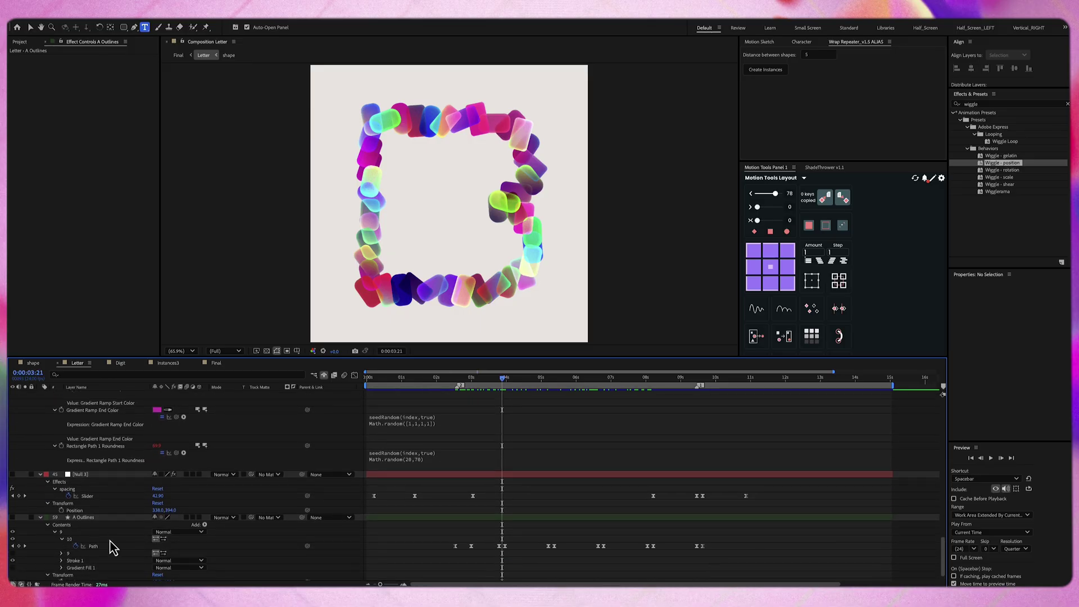
- Drag the outline's bottom-left vertex into a squarer G, then preview the Digit animation
left_click(106, 546)
key("v")
left_click(346, 284)
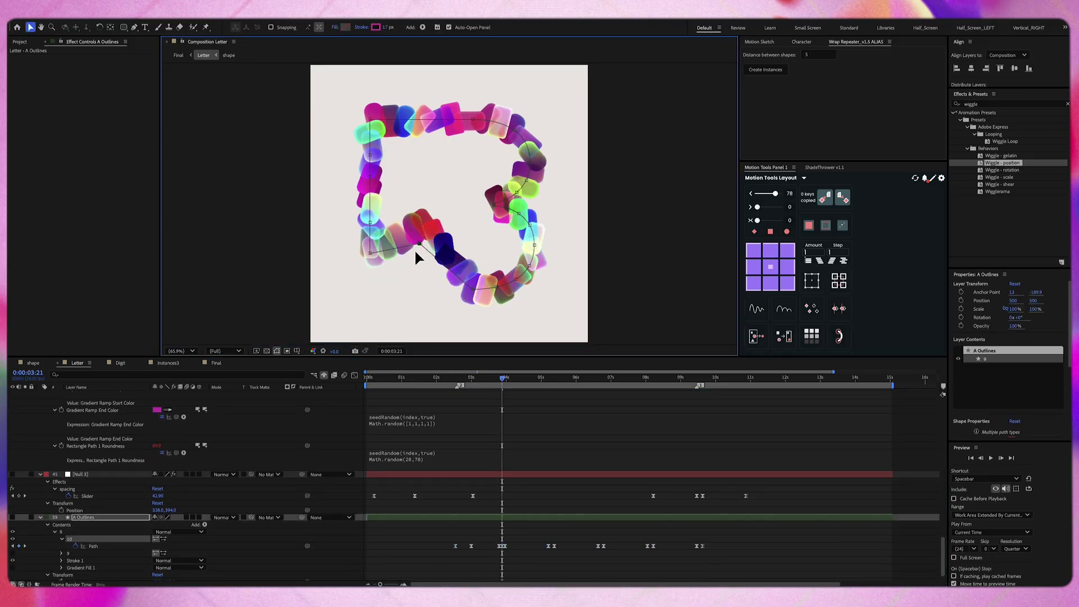
left_click_drag(369, 289, 456, 176)
left_click_drag(435, 215, 400, 286)
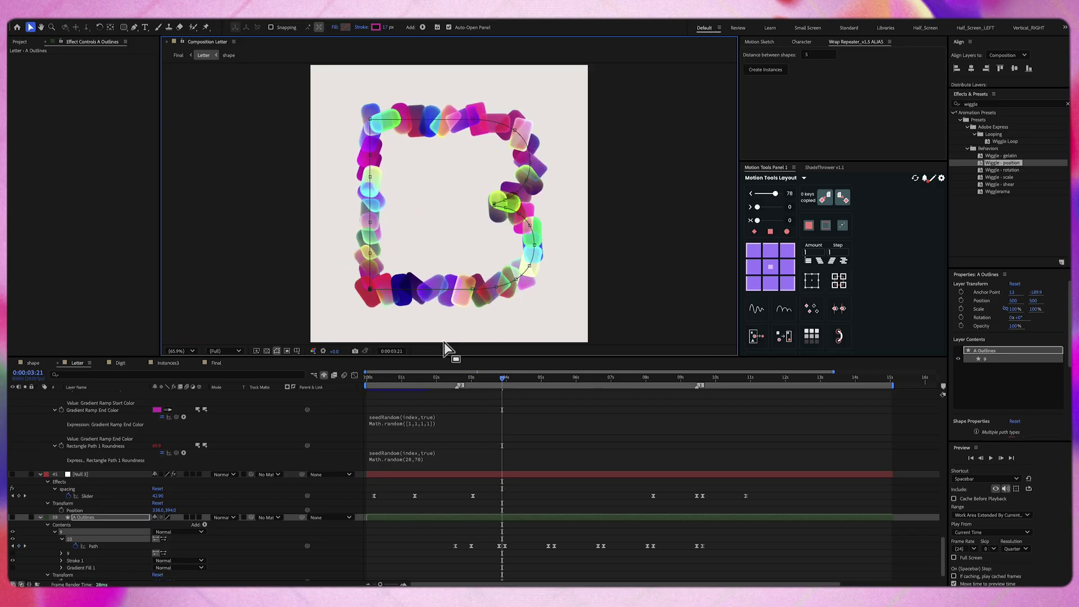
left_click_drag(483, 384, 503, 387)
scroll(286, 463, "down", 1)
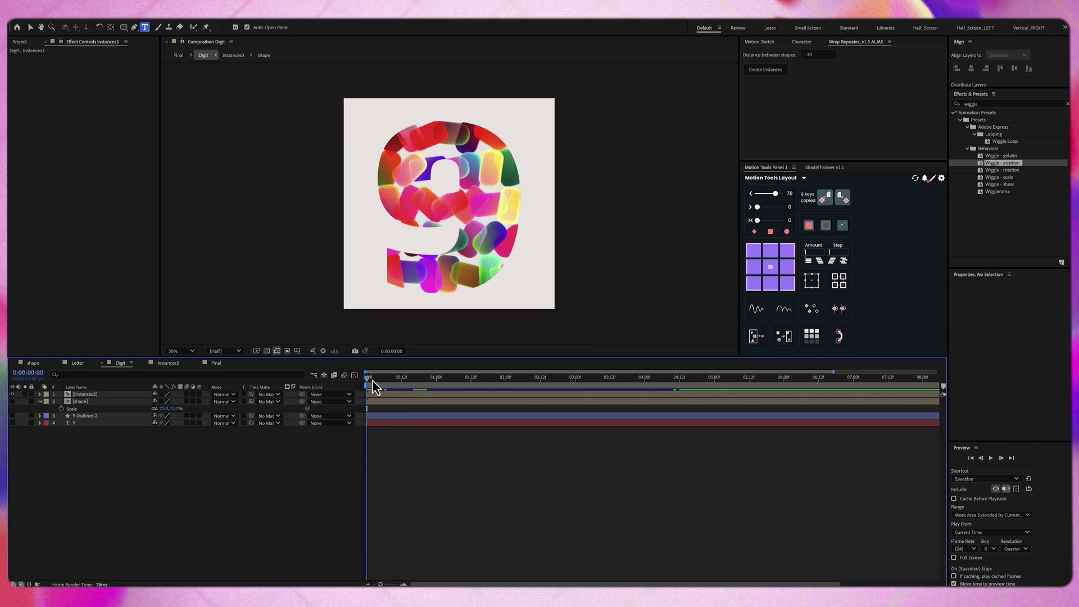
left_click_drag(372, 381, 362, 416)
- Hide Instances3 and show the blue 9 text layer and the gradient pill shape layer
left_click(87, 394)
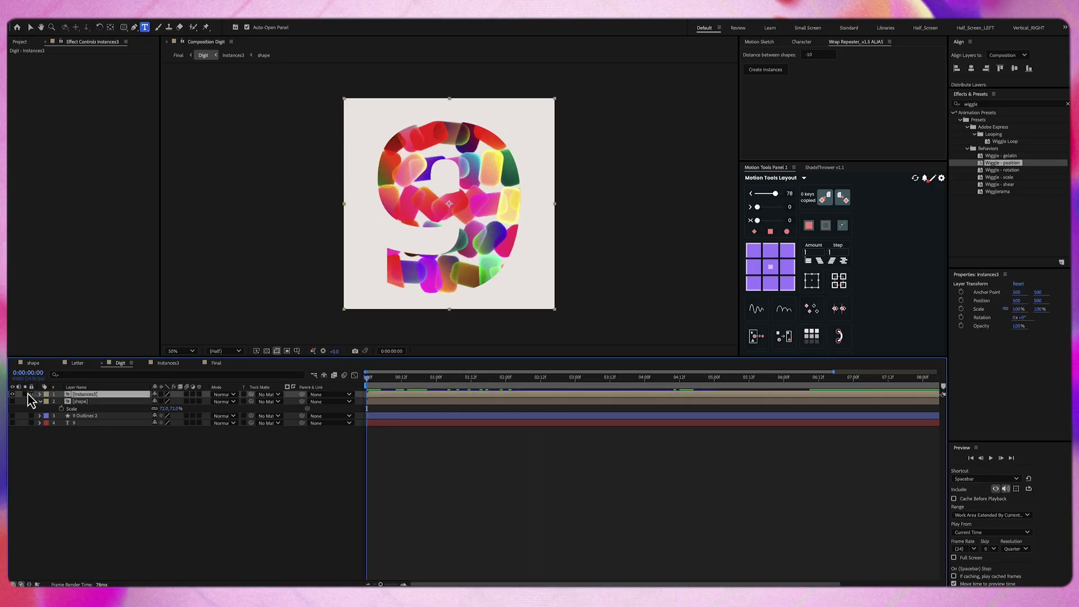
left_click(12, 394)
left_click(87, 423)
left_click(11, 423)
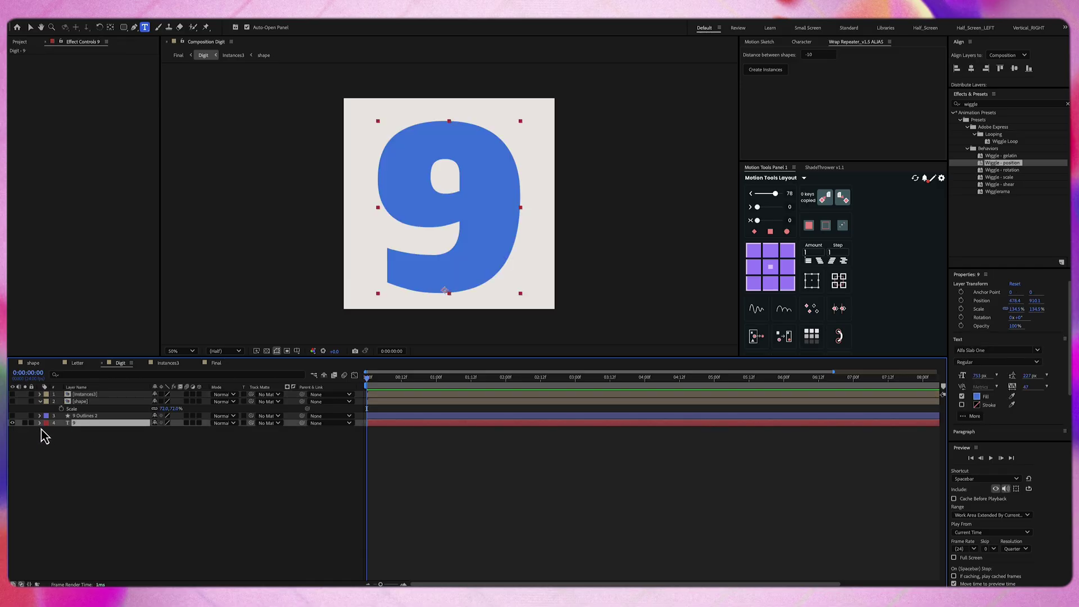
left_click(82, 401)
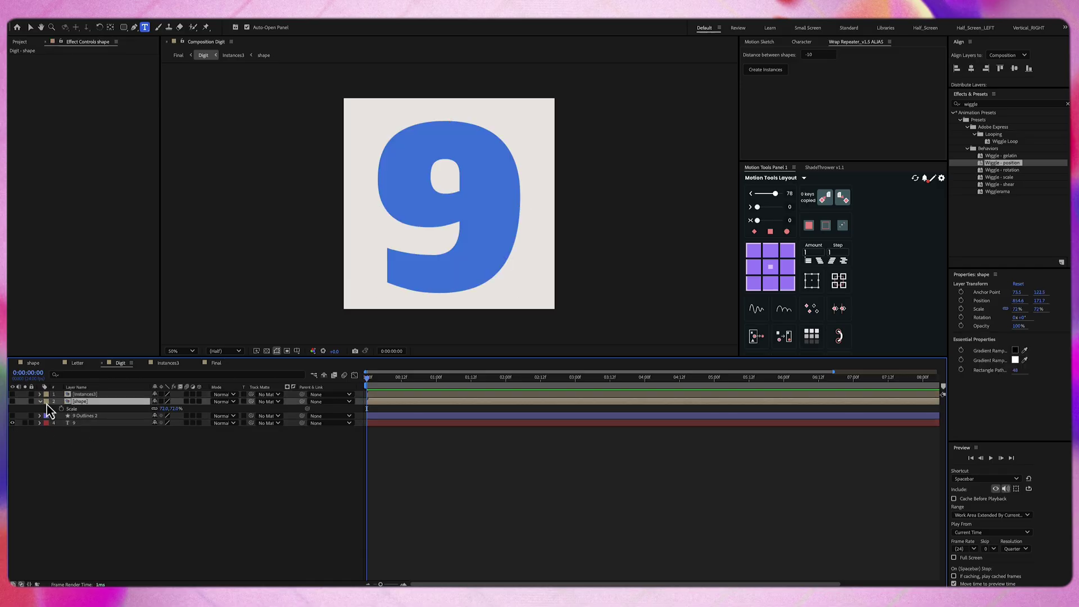
left_click(12, 401)
- Select the 9 text layer and the shape layer together
left_click(90, 424)
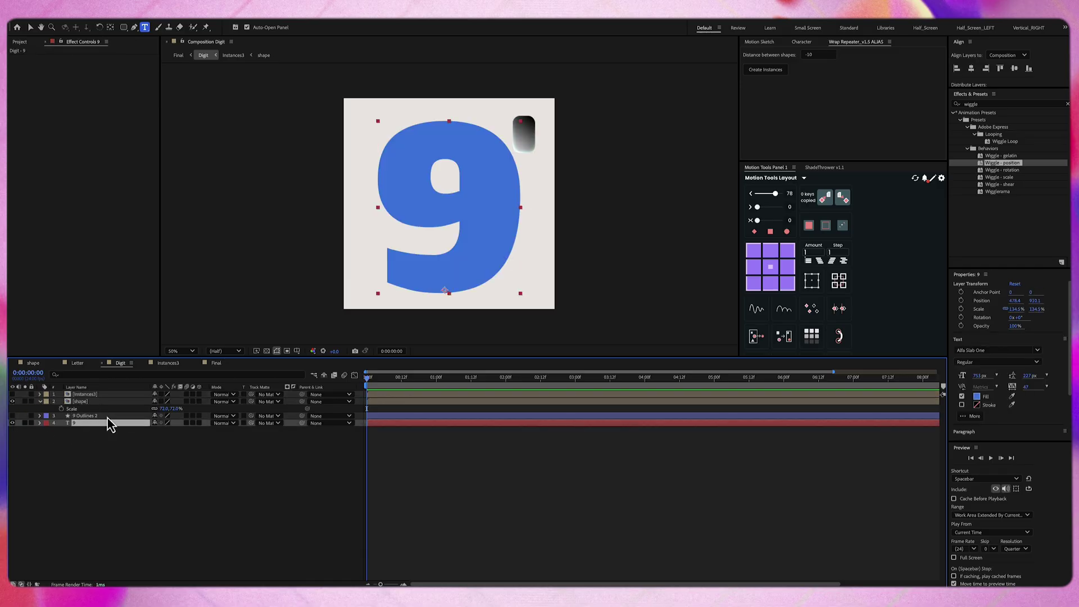
left_click(136, 403)
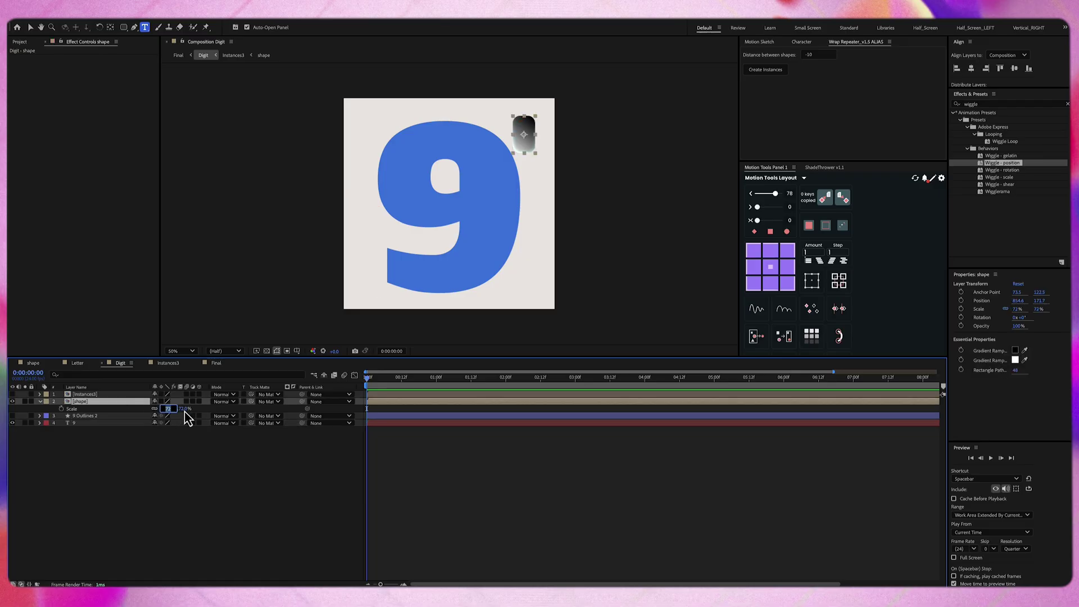
key("ctrl+shift+a")
left_click(126, 423)
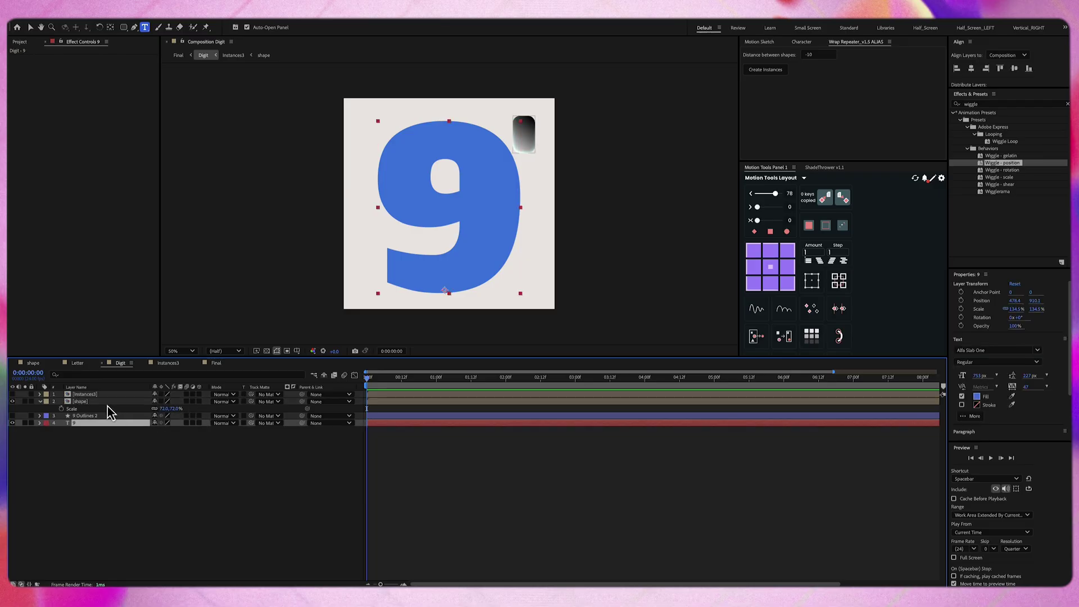
left_click(84, 401, "ctrl")
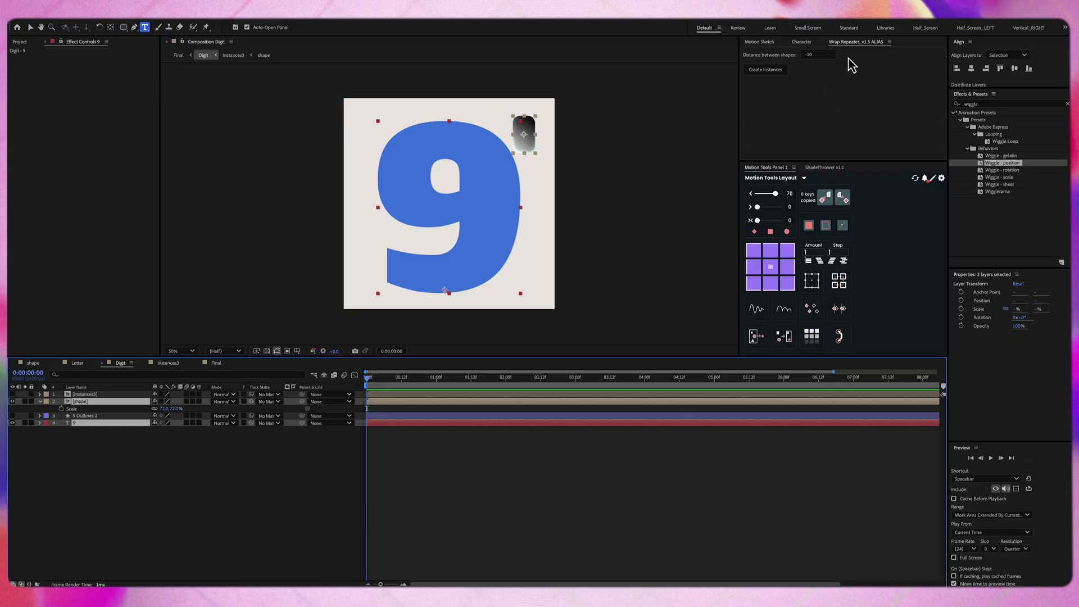
- Generate the Instances4 precomp of gradient pill tiles for the 9, then open it and select its 40 layers
left_click(815, 56)
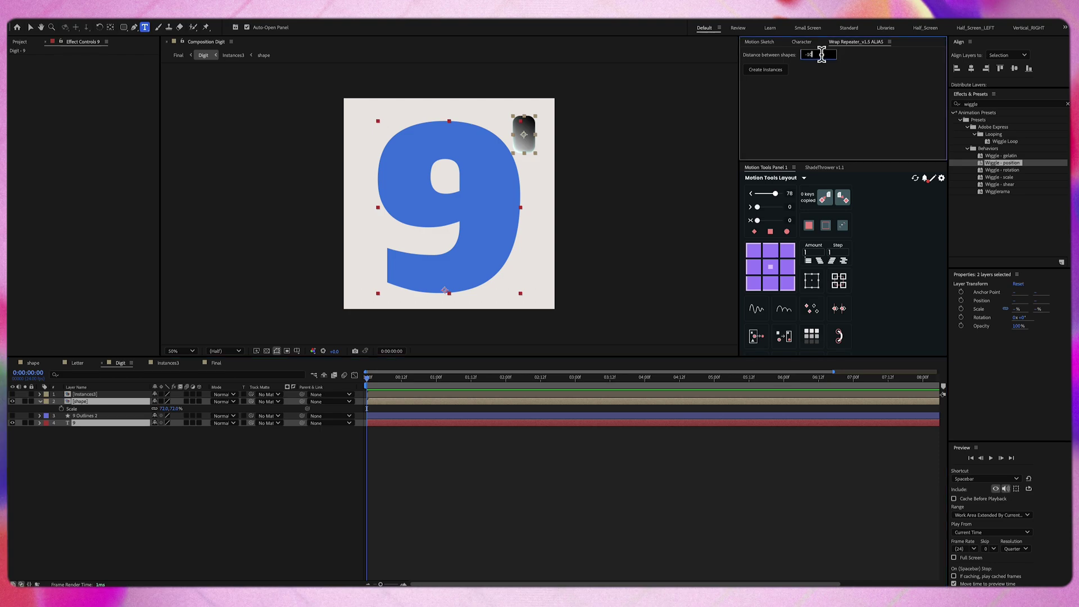
left_click(776, 74)
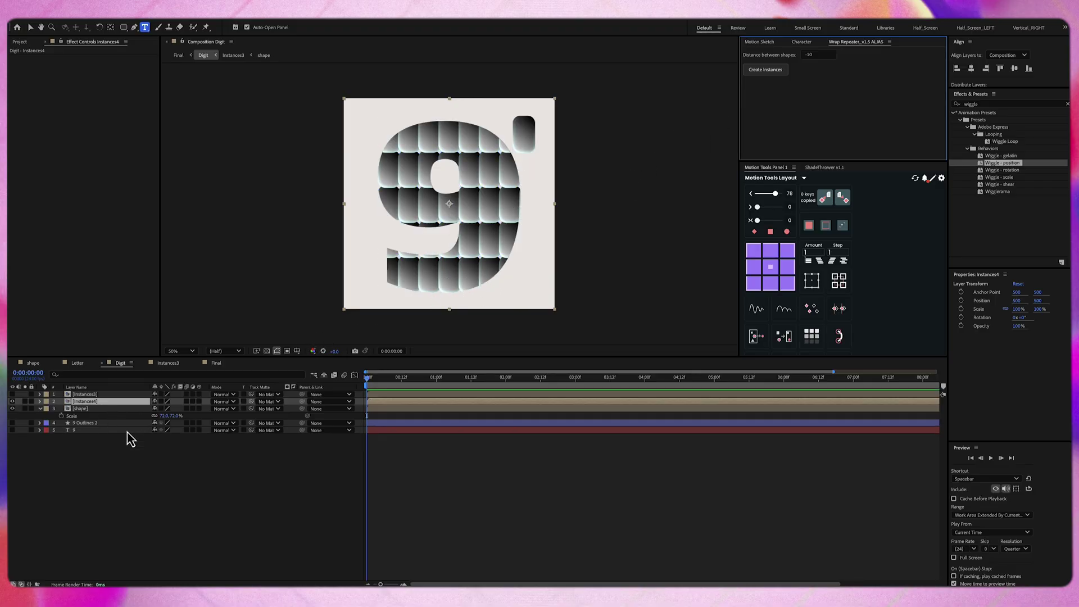
double_click(109, 401)
key("ctrl+a")
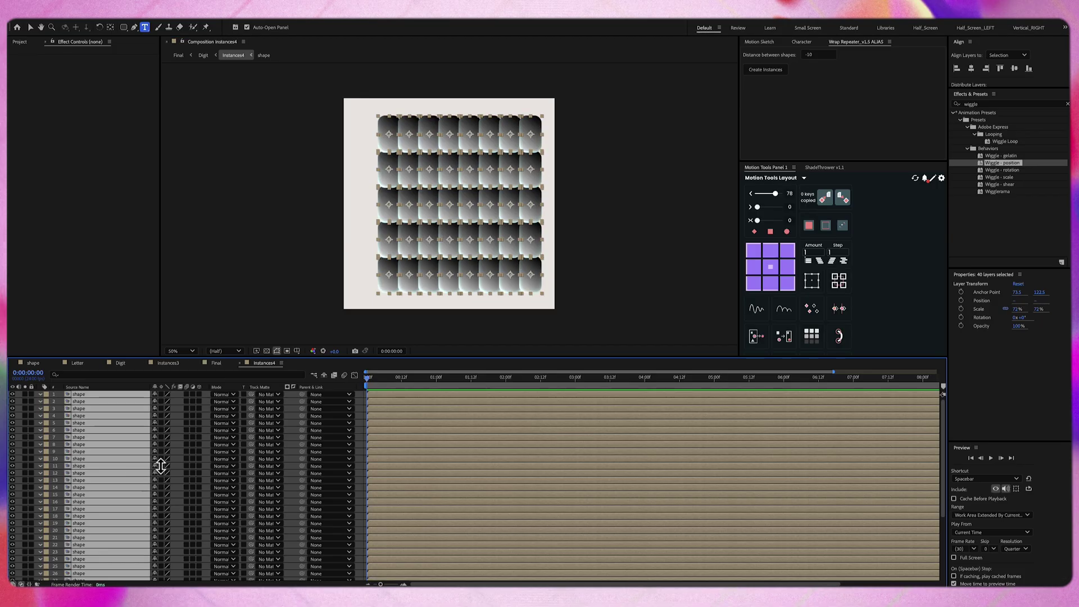
- Pick the 9 Outlines 2 layer in the Digit comp and bring it into Instances4
left_click(121, 362)
left_click(118, 452)
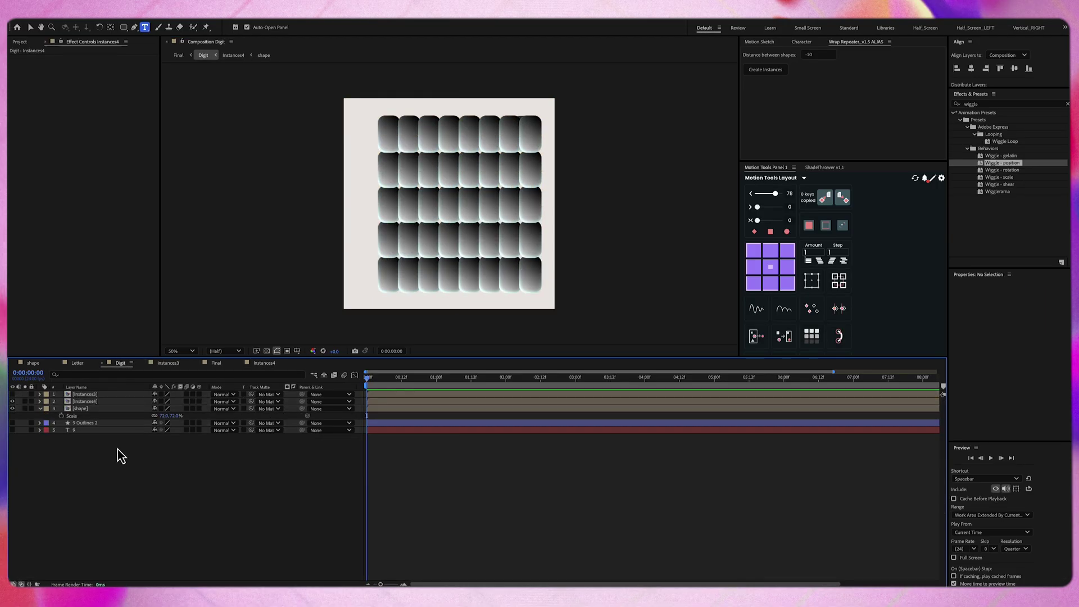
left_click(84, 425)
left_click(93, 431)
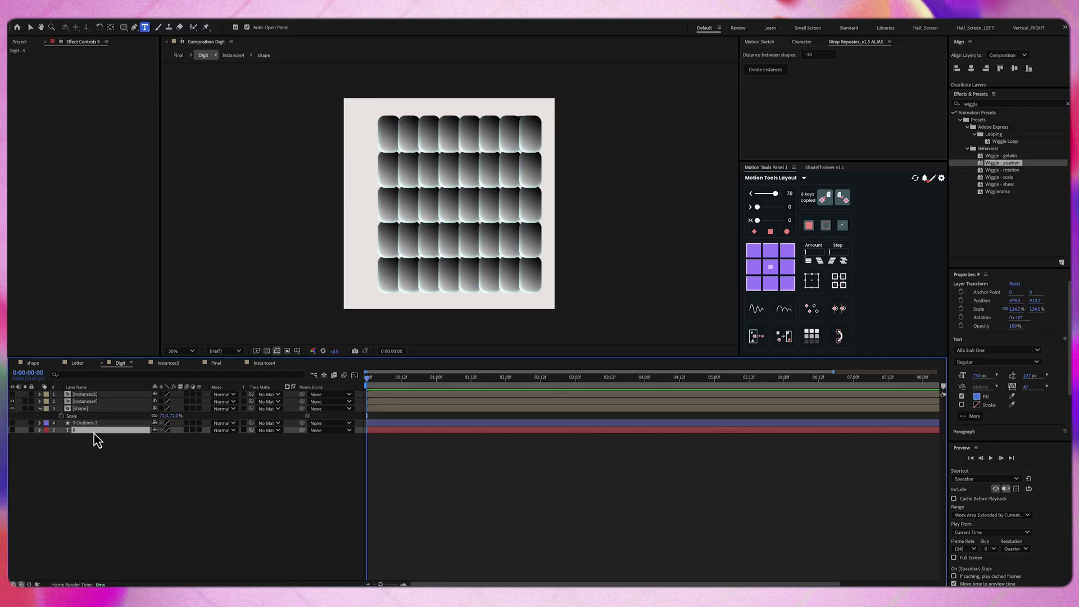
left_click(113, 442)
right_click(110, 431)
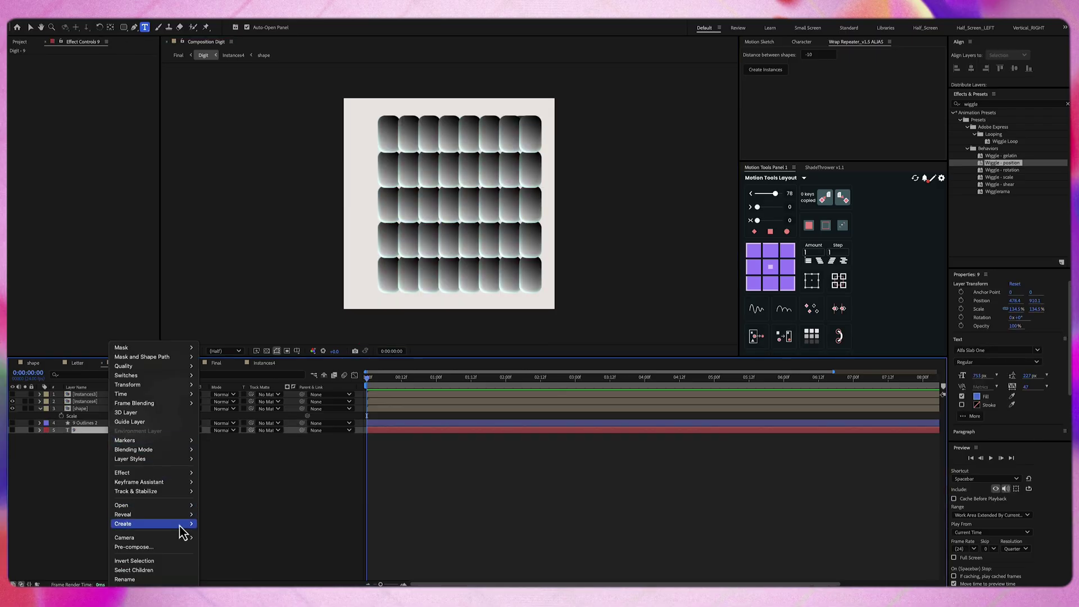
left_click(92, 423)
left_click(94, 424)
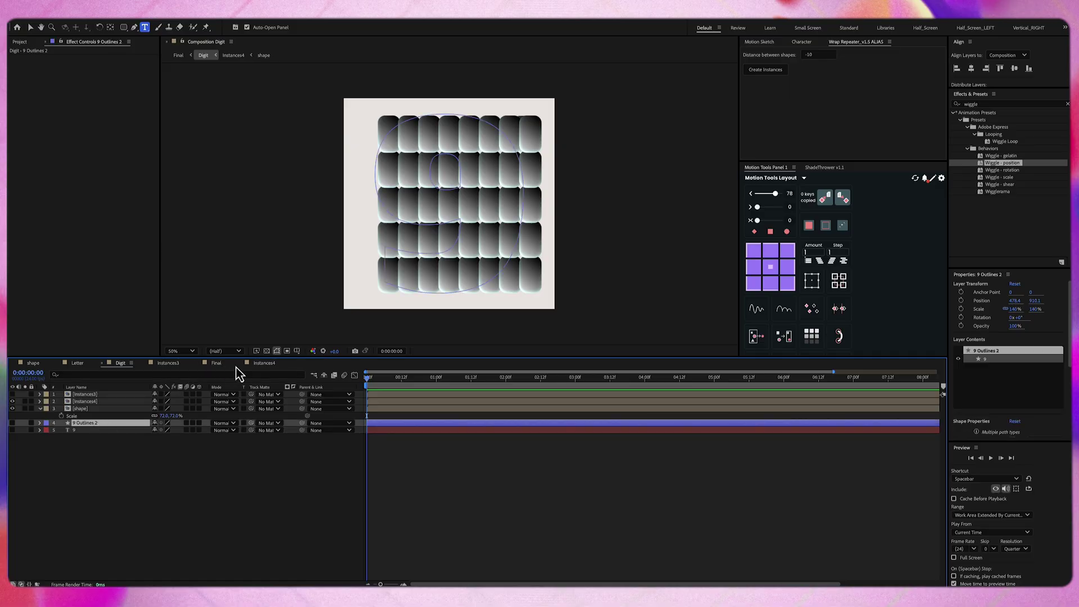
left_click(263, 363)
- Move 9 Outlines 2 below the shape layers and set it as track matte for layers 1–40
left_click_drag(98, 394, 112, 579)
left_click(115, 570)
scroll(111, 459, "up", 5)
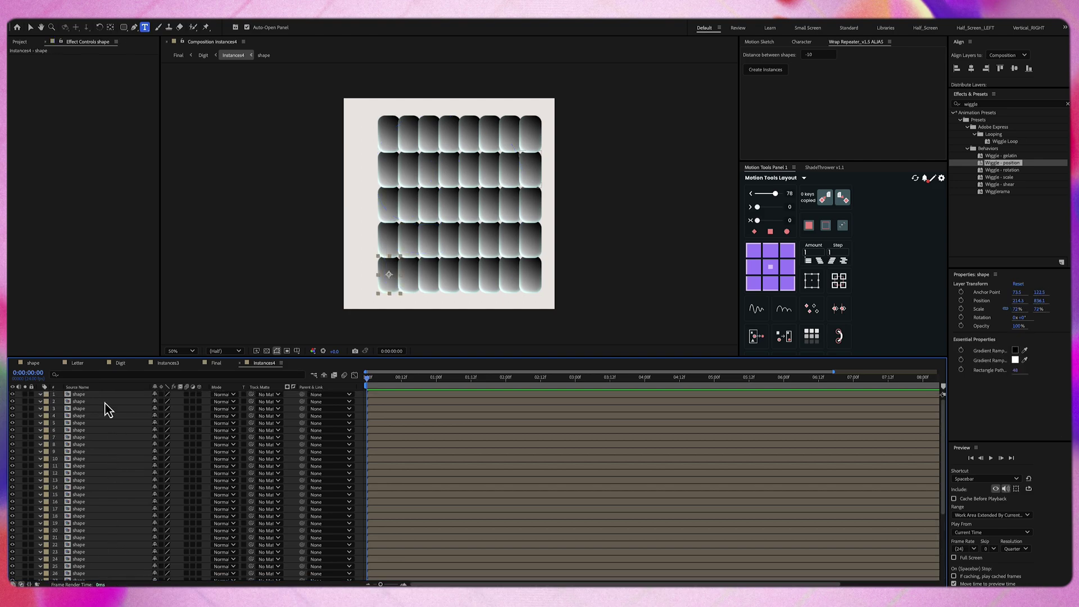
left_click(97, 397, "shift")
left_click(279, 400)
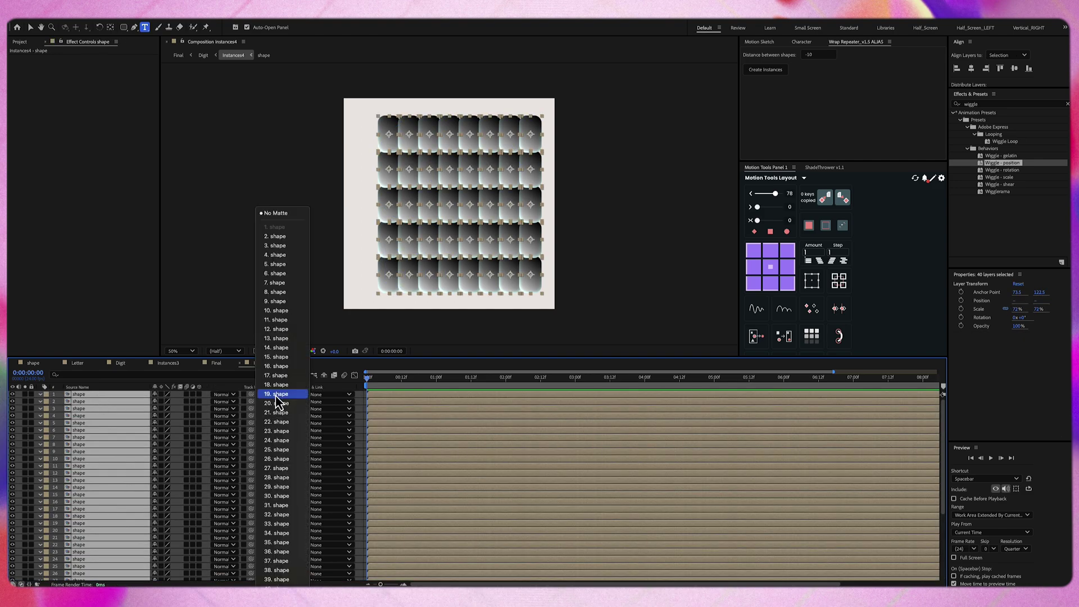
left_click(248, 498)
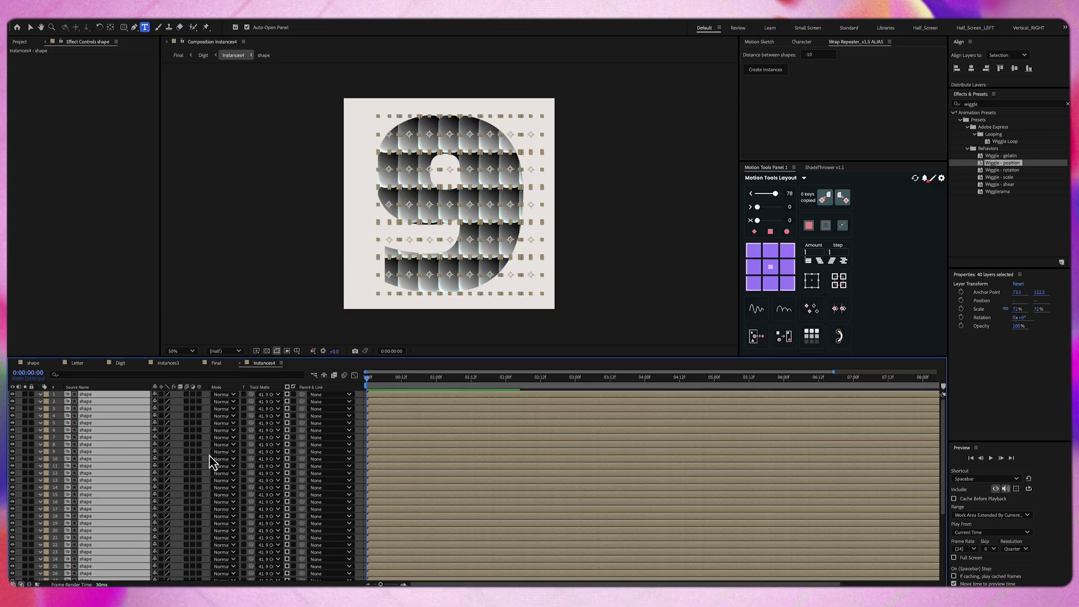
scroll(205, 438, "down", 3)
key("F2")
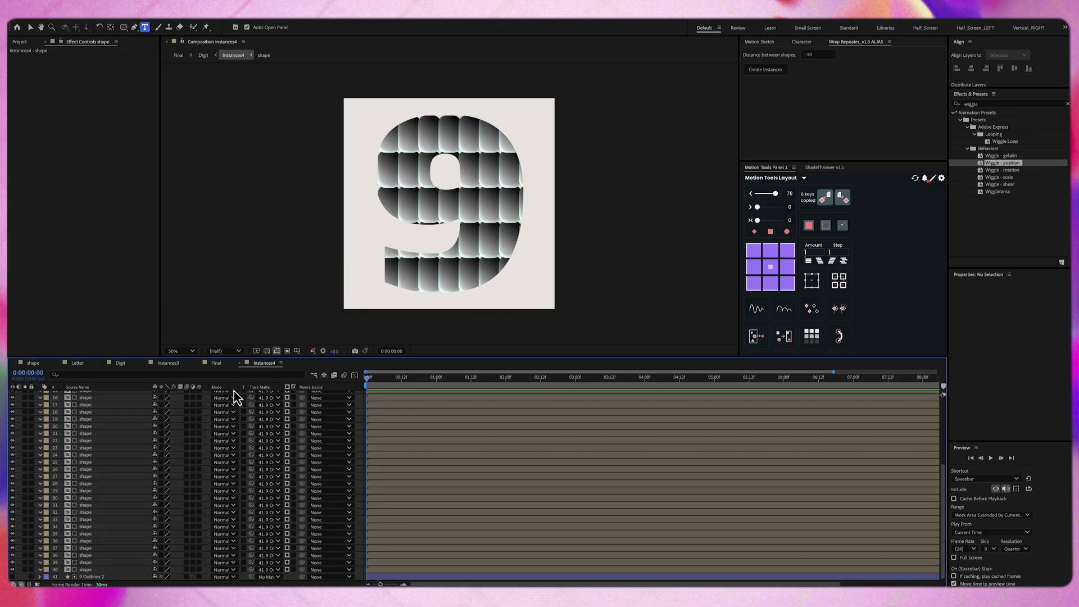
left_click(174, 365)
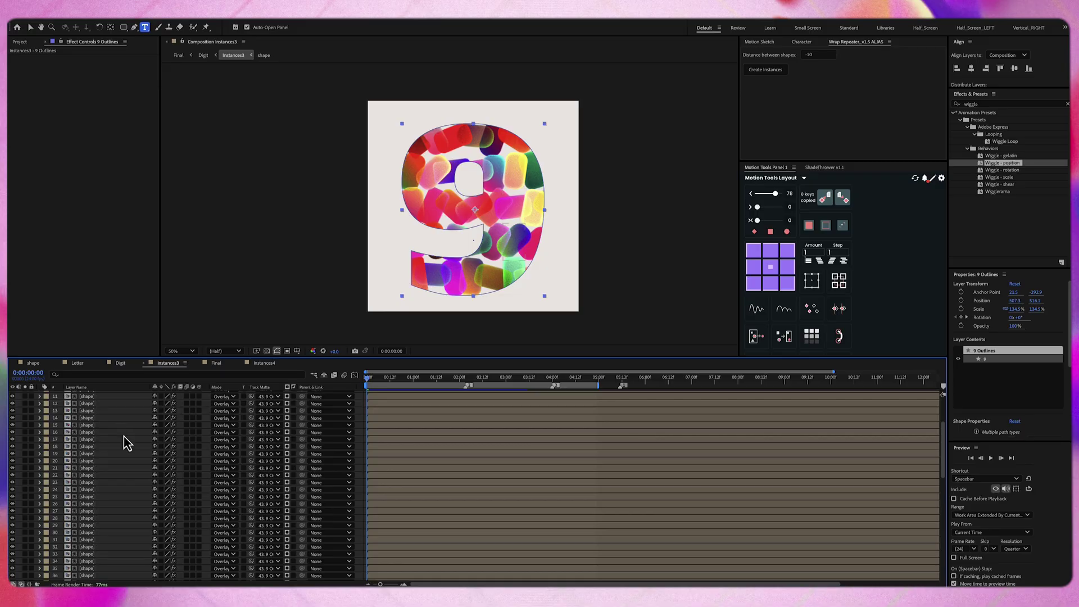
key("u")
key("u")
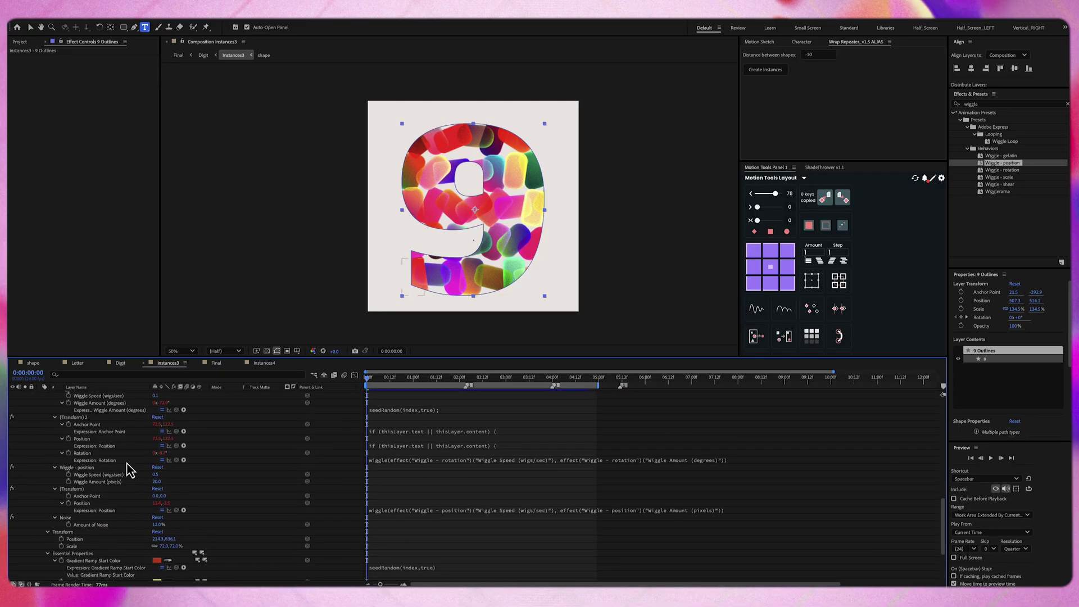
scroll(129, 469, "up", 3)
left_click(105, 444)
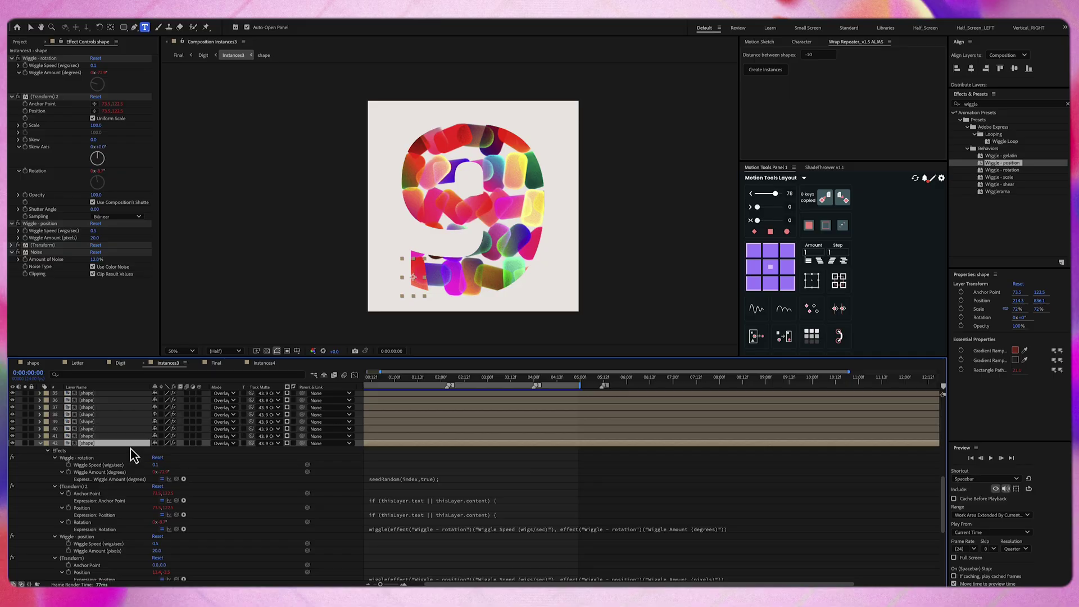
scroll(130, 448, "down", 4)
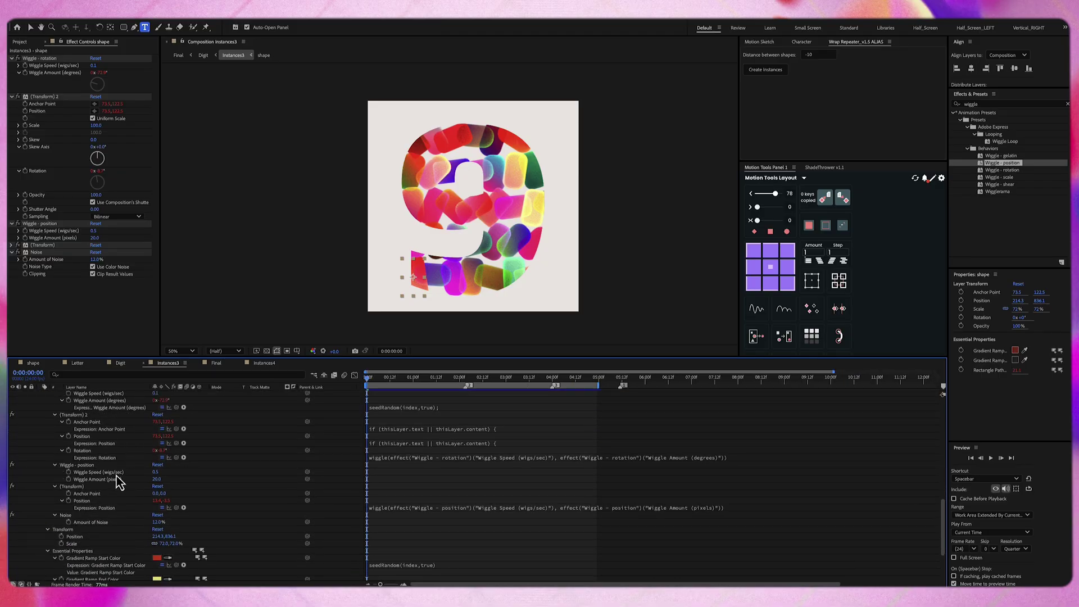
scroll(132, 481, "down", 2)
left_click(79, 513)
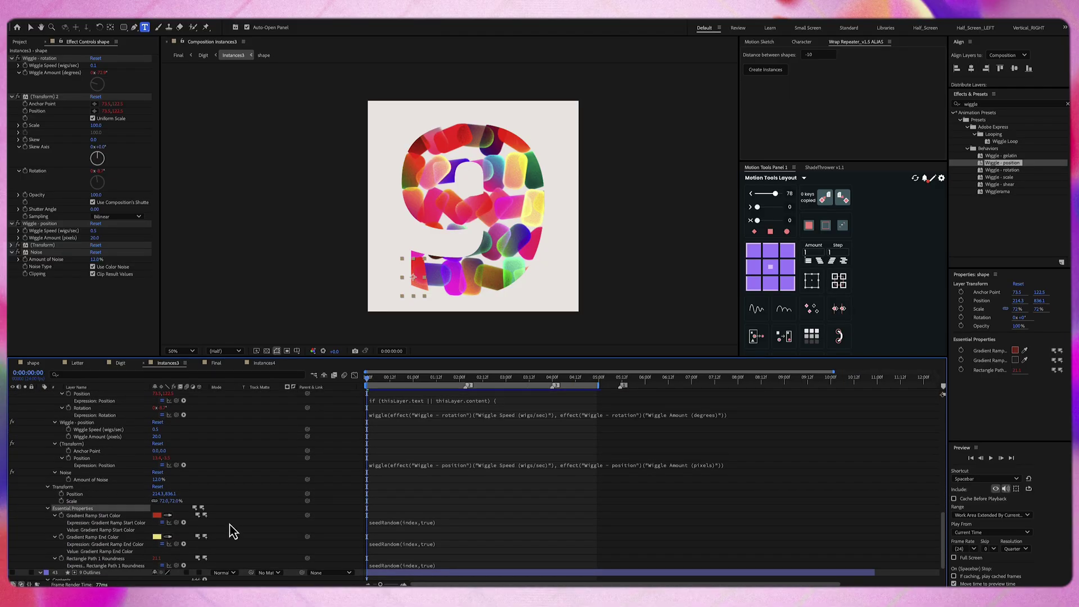
scroll(228, 525, "down", 2)
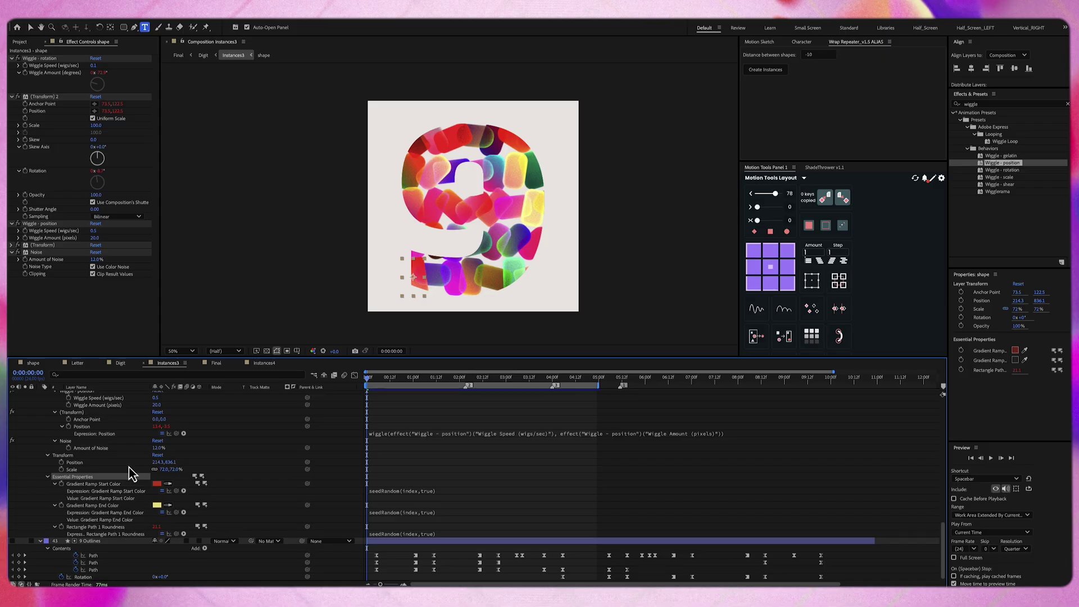
scroll(129, 473, "up", 6)
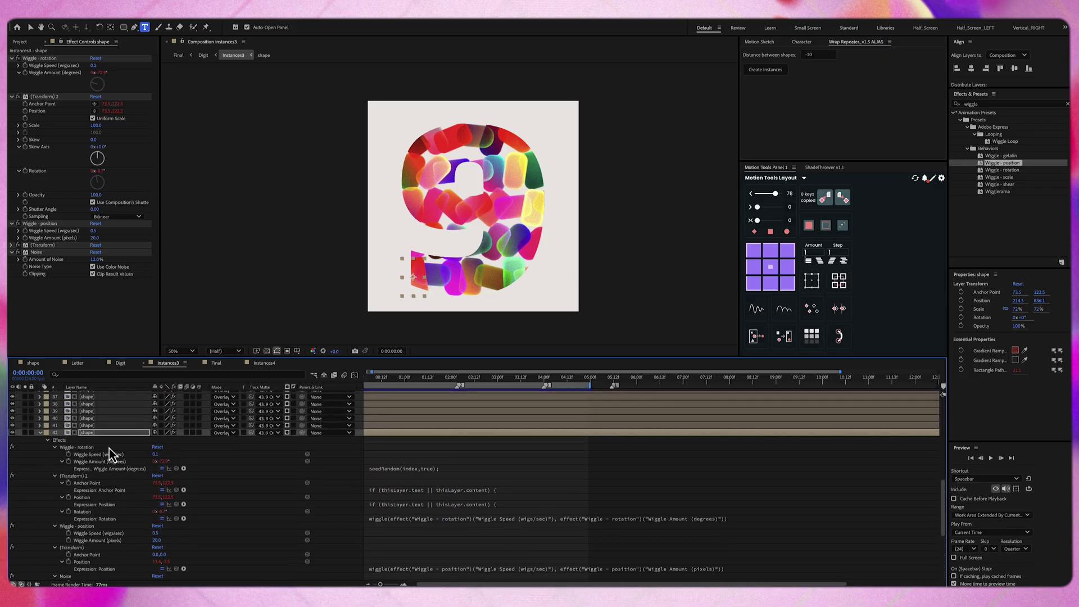
left_click(111, 454)
scroll(110, 454, "down", 2)
left_click(120, 487)
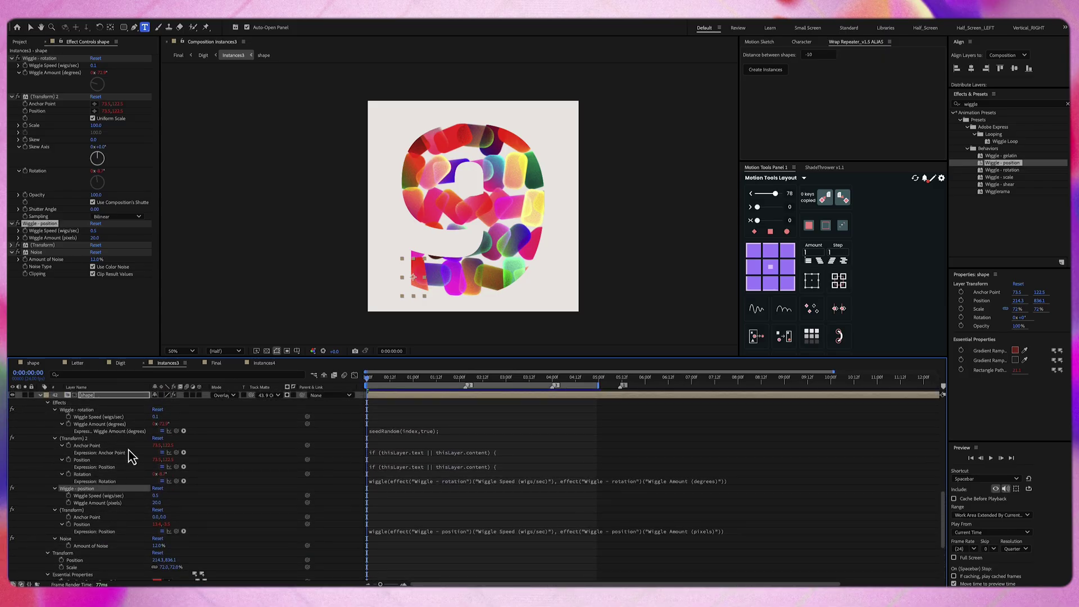
scroll(128, 453, "down", 3)
scroll(107, 488, "up", 3)
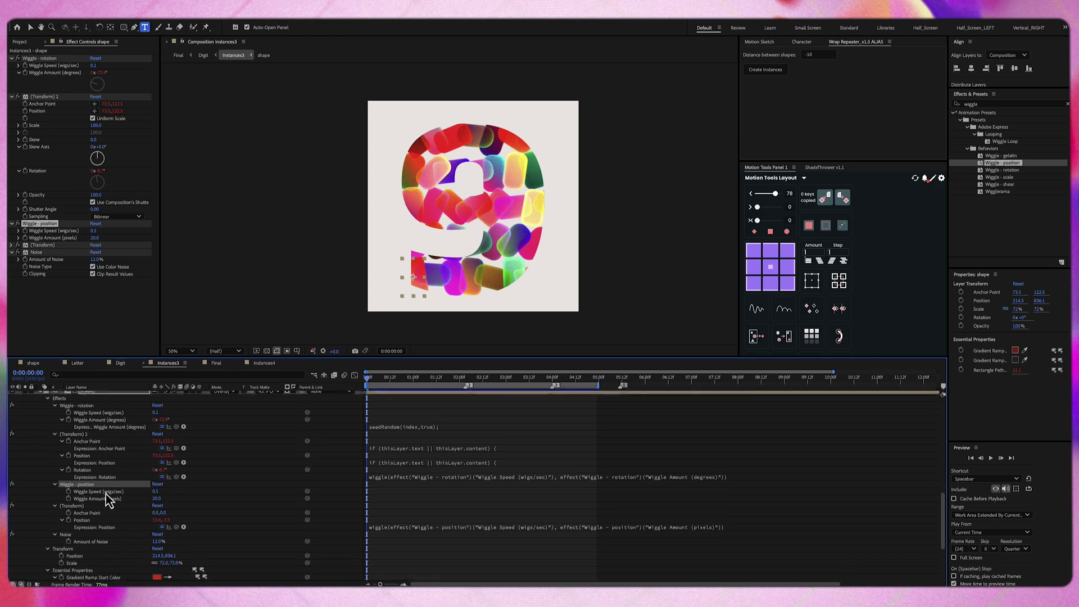
scroll(106, 493, "down", 1)
left_click(111, 518)
- Duplicate the top Adjustment Layer 9 with Ctrl+D, giving a fifth adjustment layer above Color adj
scroll(113, 449, "up", 10)
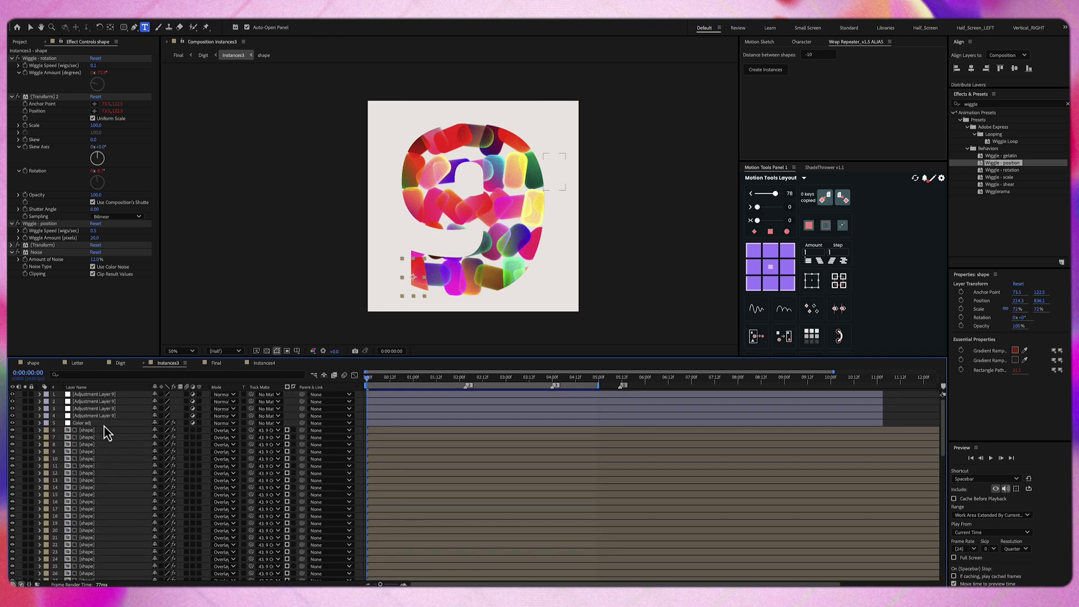
left_click(103, 423)
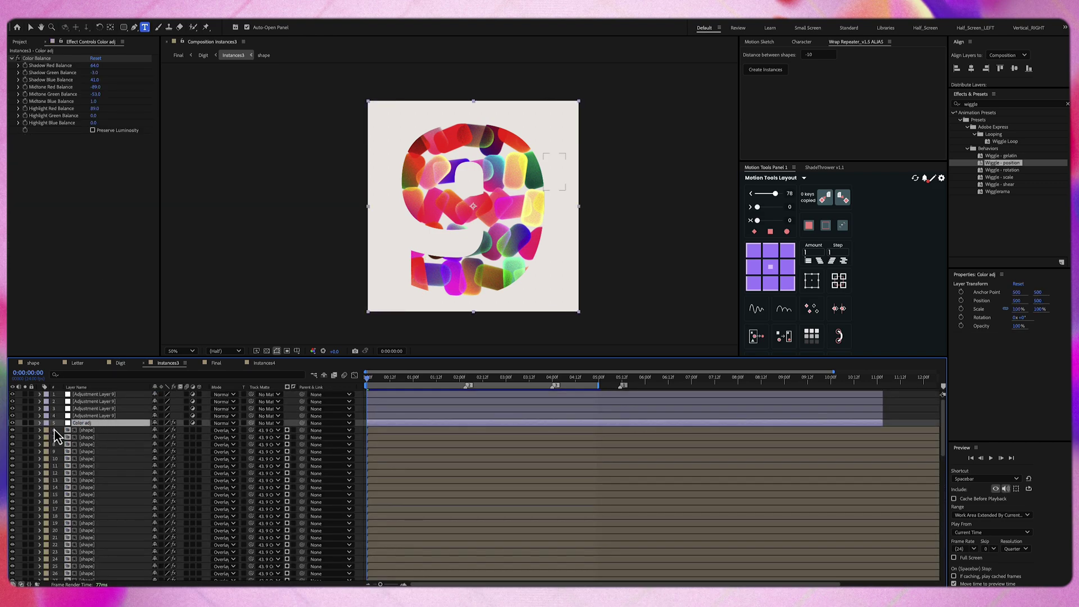
left_click(108, 416)
left_click(107, 395, "shift")
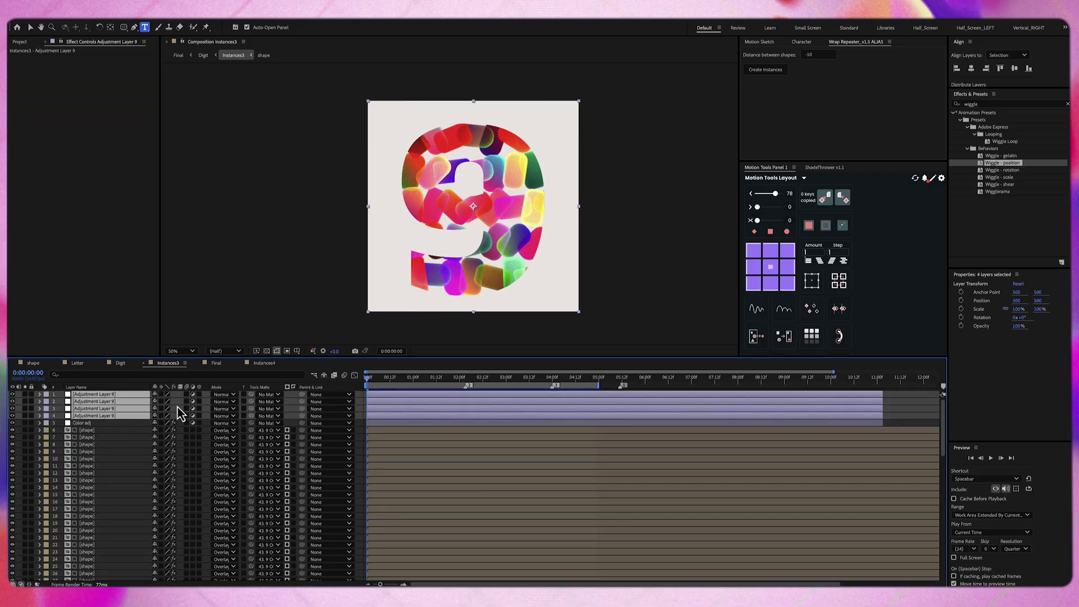
left_click(135, 401)
left_click(125, 416)
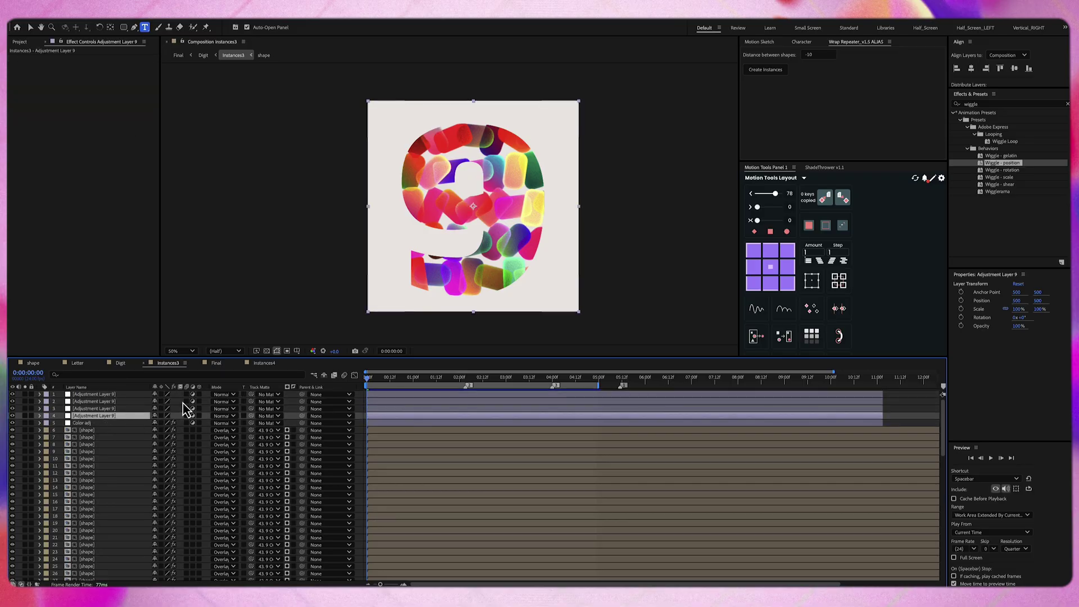
left_click(109, 395)
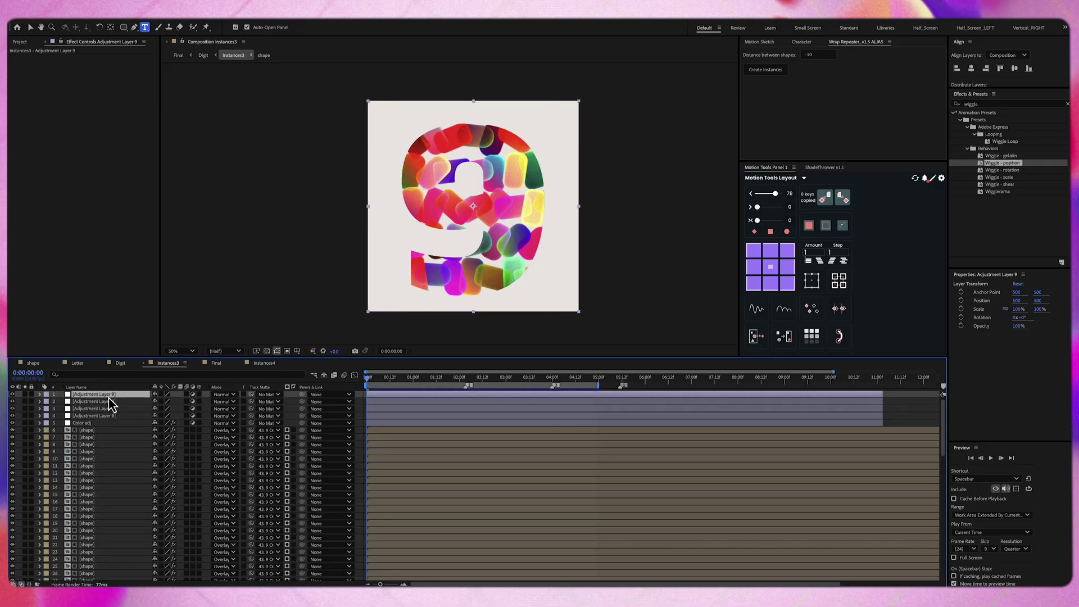
key("ctrl+d")
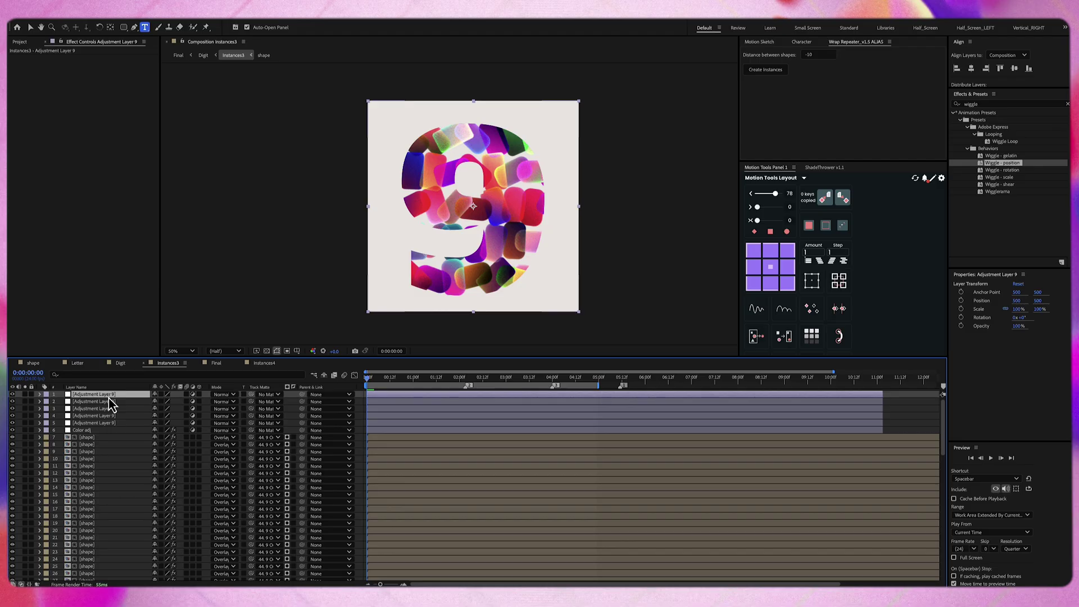
key("u")
key("u")
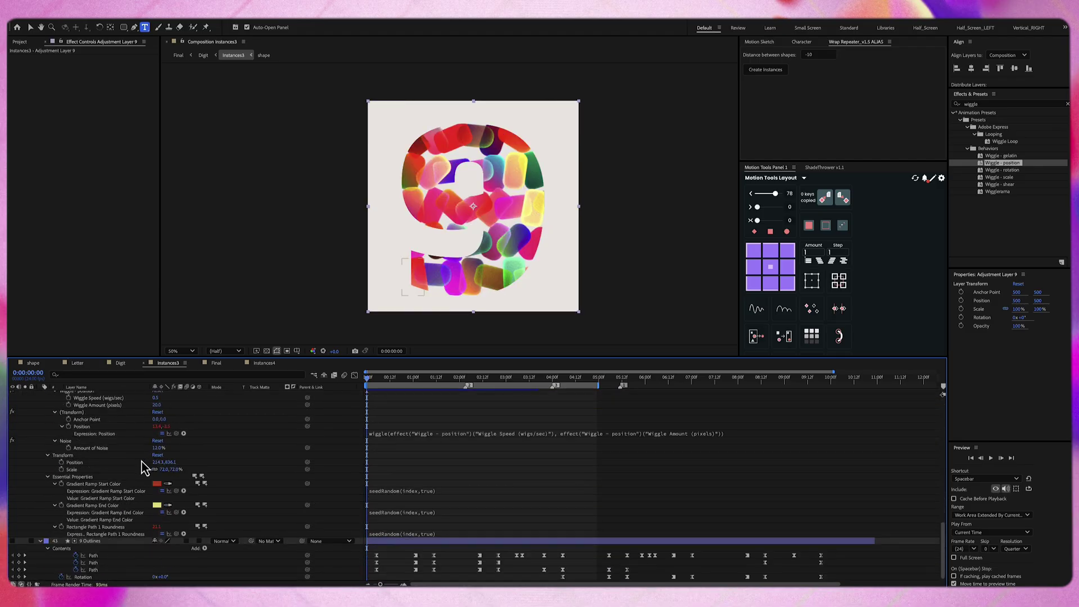
left_click(150, 542)
left_click(116, 556)
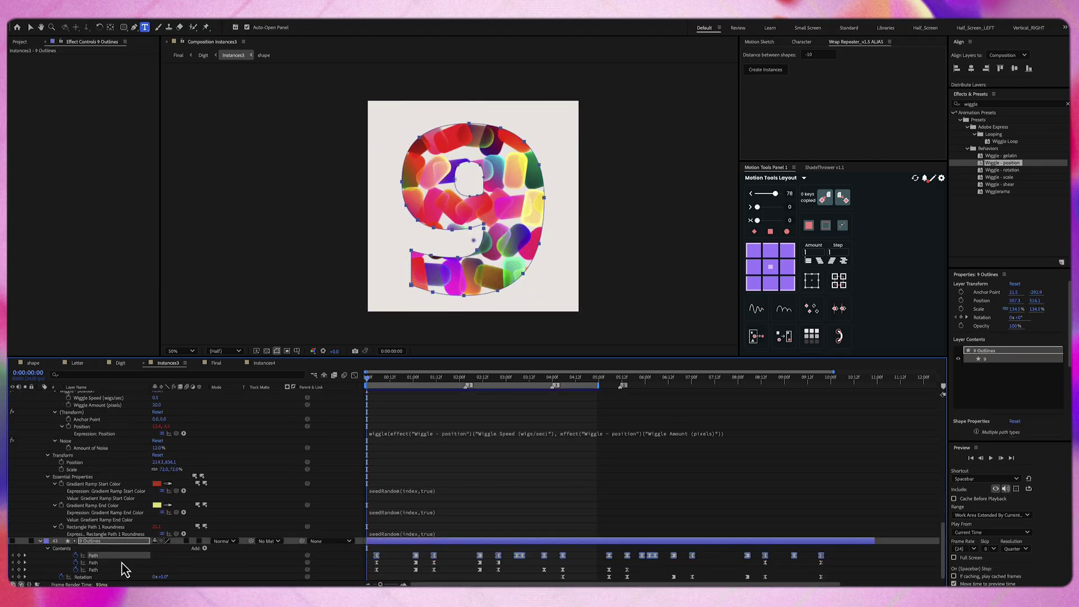
left_click(121, 569, "shift")
left_click(126, 542)
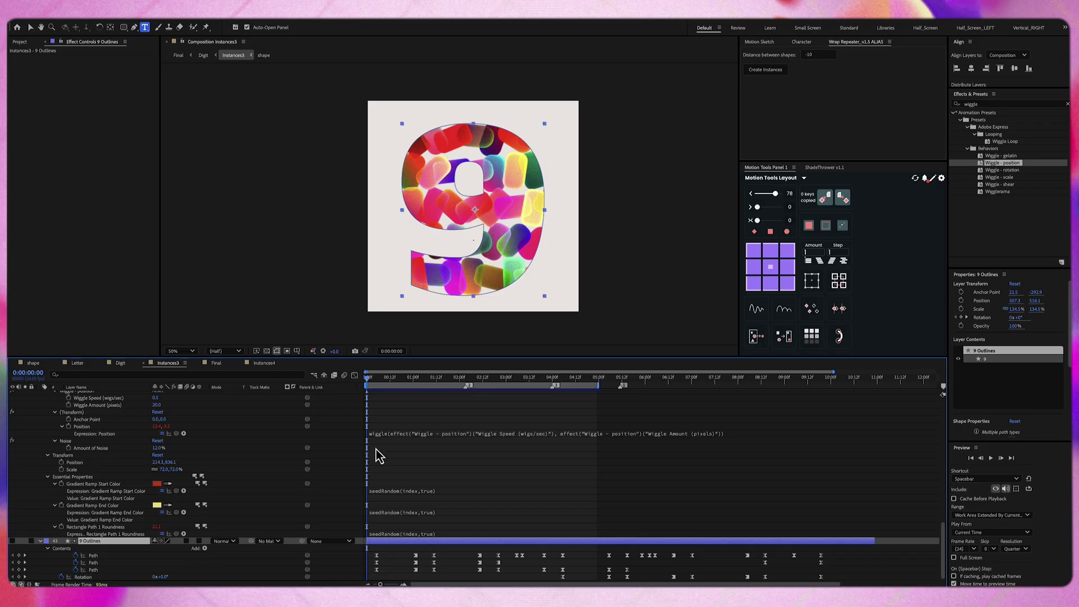
left_click(344, 563)
left_click_drag(368, 379, 350, 413)
- Review the BG layer's Gradient Ramp start and end colours without changing them
left_click(346, 442)
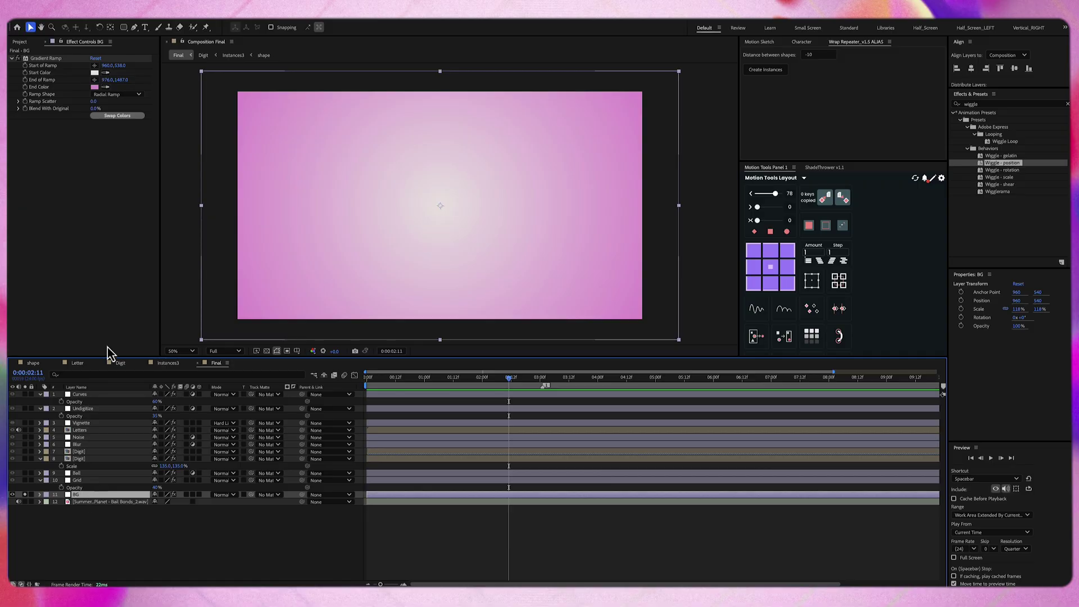
left_click(56, 59)
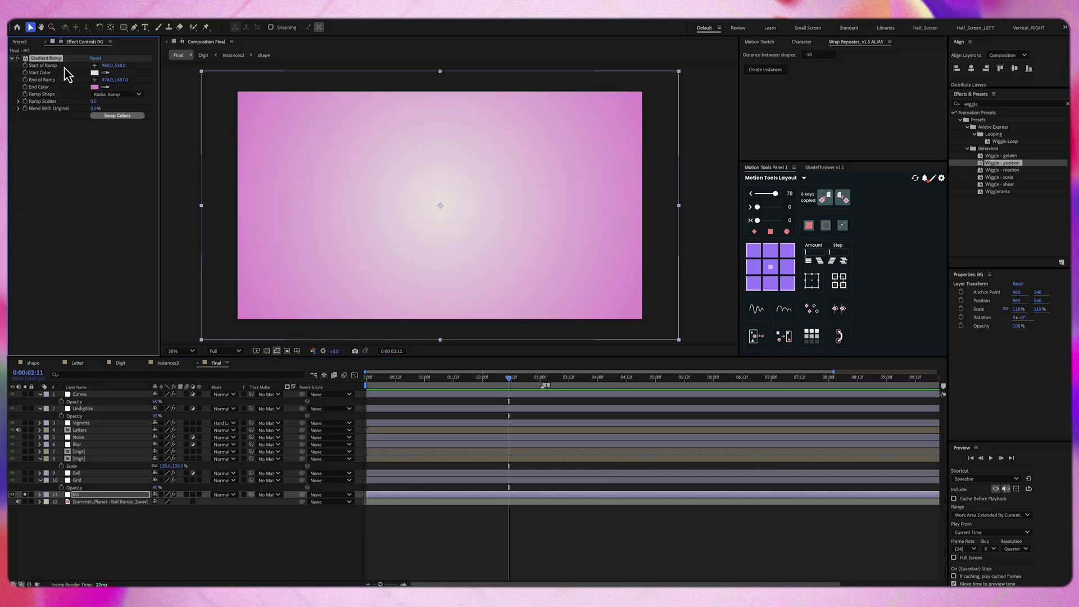
left_click(95, 73)
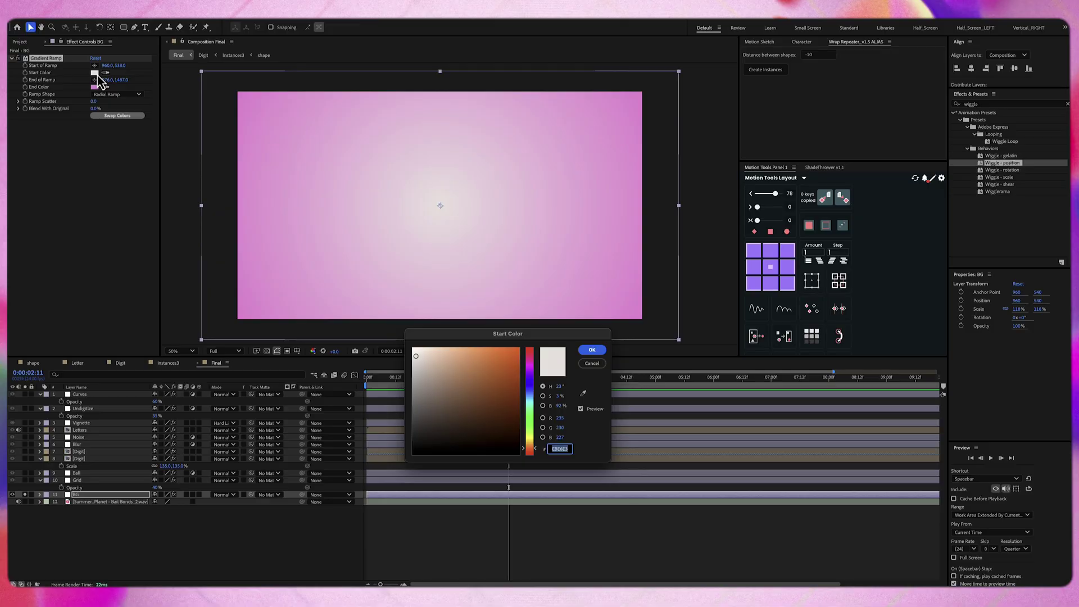
key("Escape")
left_click(95, 87)
key("Escape")
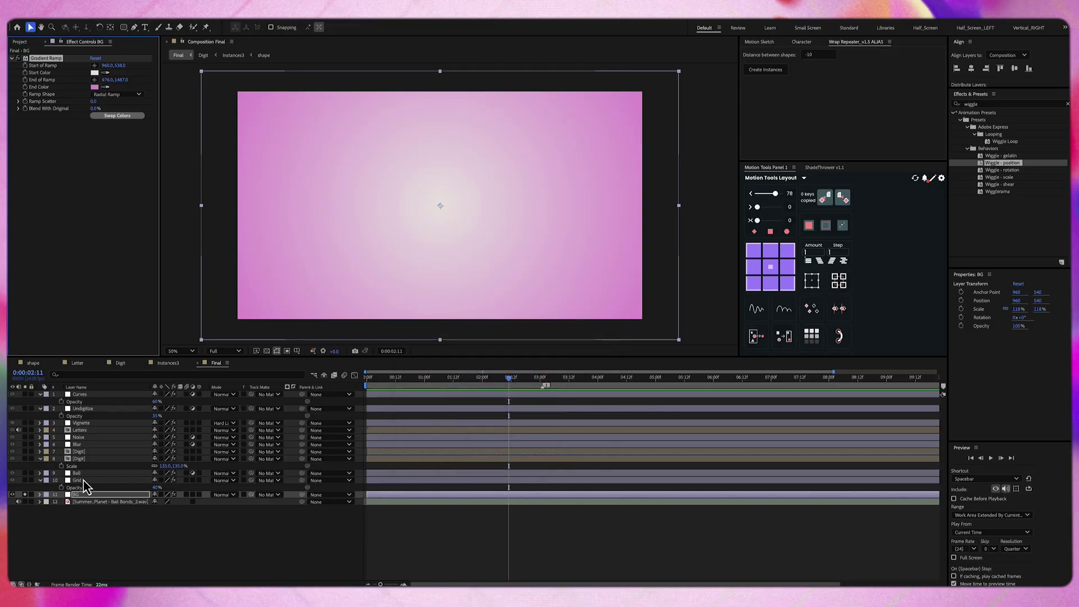
- On the Grid layer, inspect the Grid effect and disable Grow Bounds
left_click(79, 480)
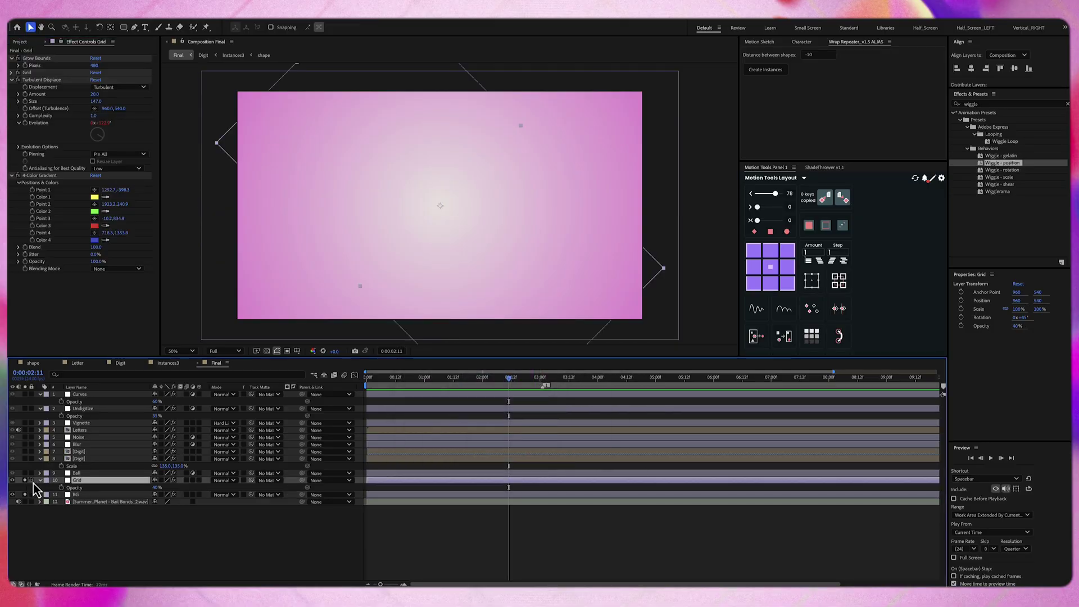
left_click(27, 73)
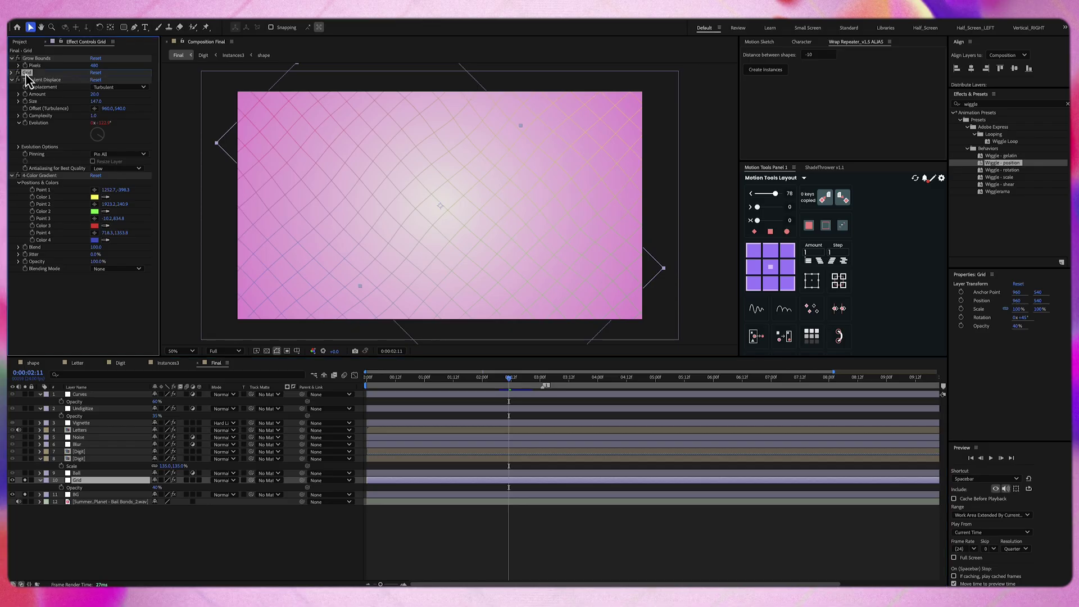
left_click(12, 72)
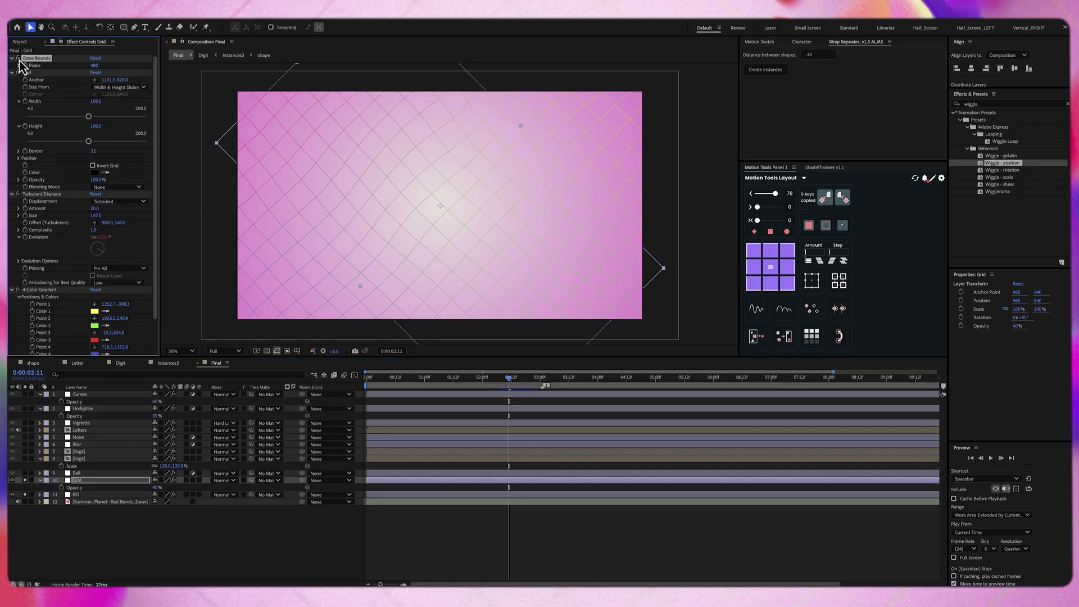
left_click(18, 58)
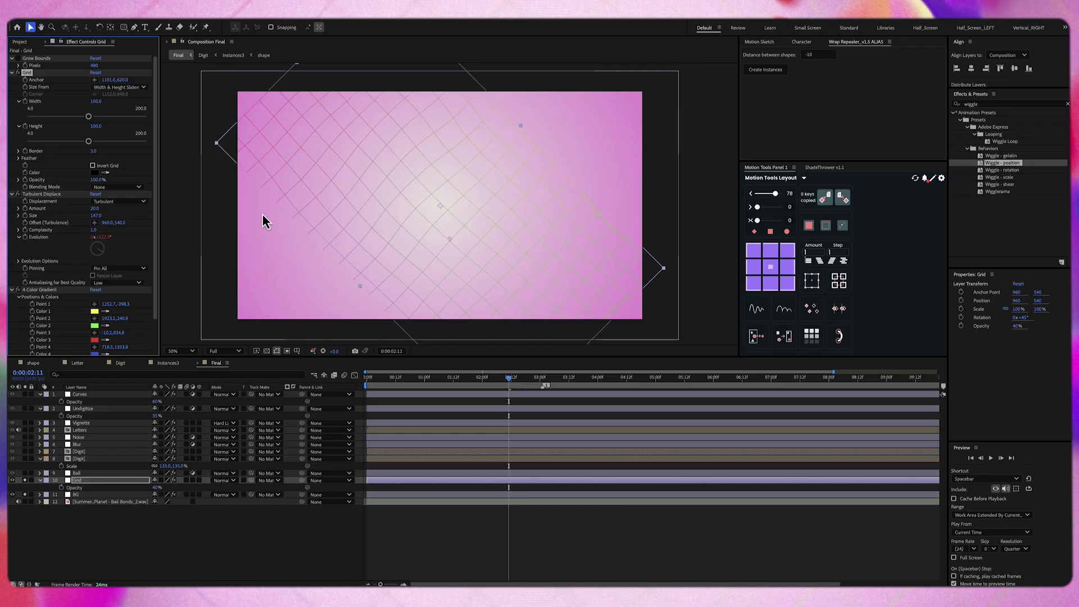
left_click(29, 58)
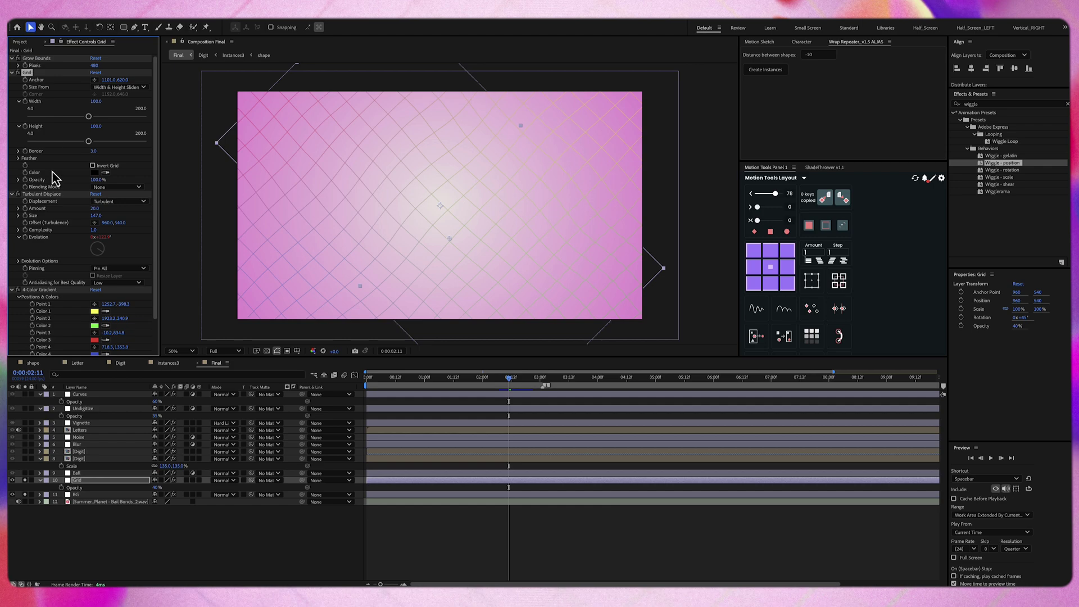
- Toggle Turbulent Displace off and on to compare, leaving the grid lines warped, and check the 4-Color Gradient
scroll(52, 171, "down", 2)
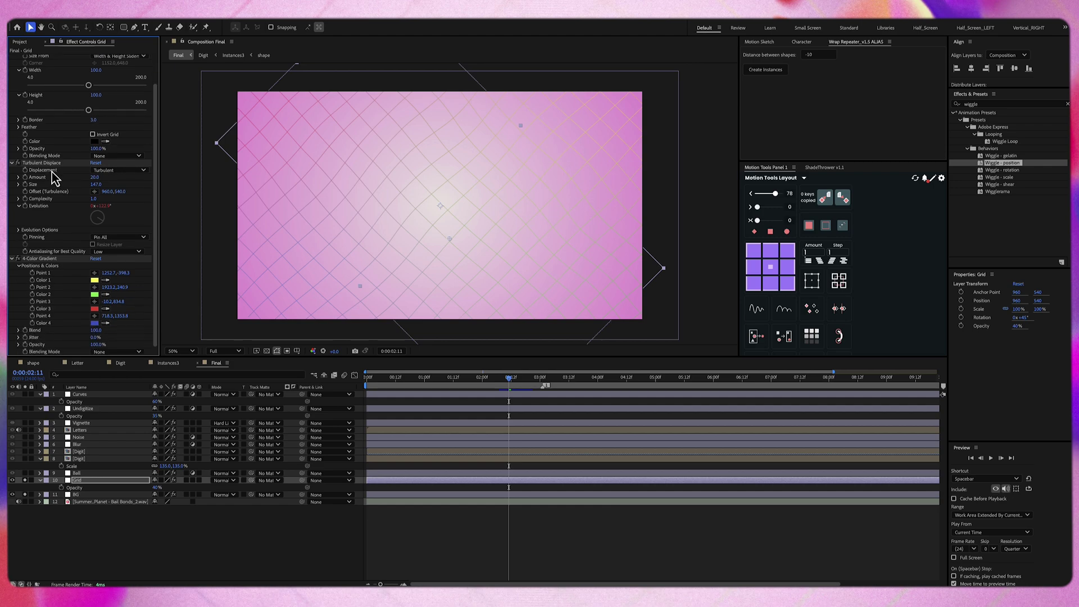
left_click(18, 163)
left_click(18, 163)
left_click(18, 163)
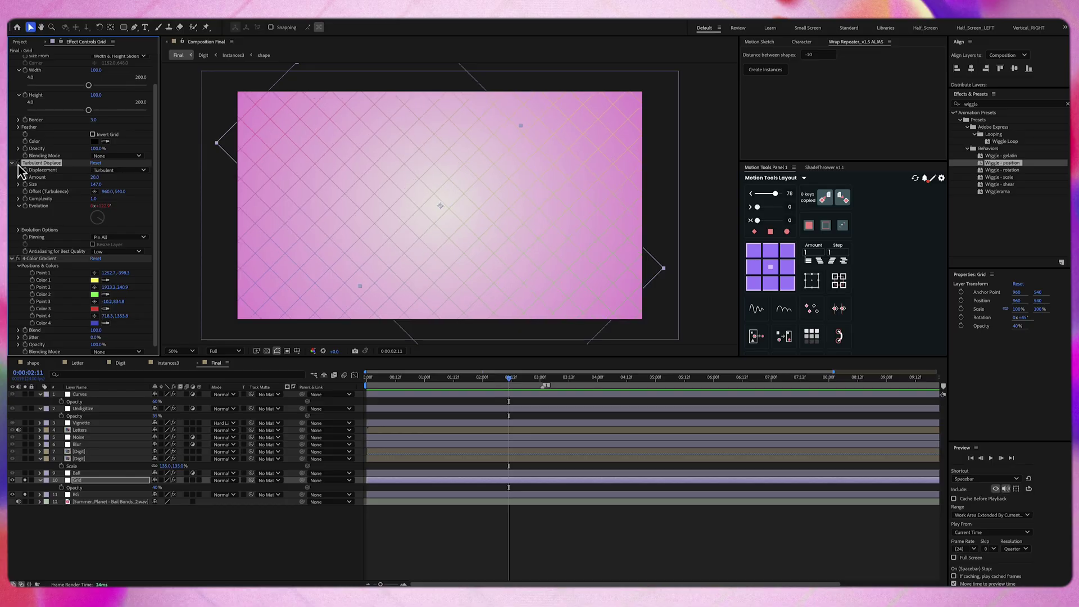
left_click(18, 163)
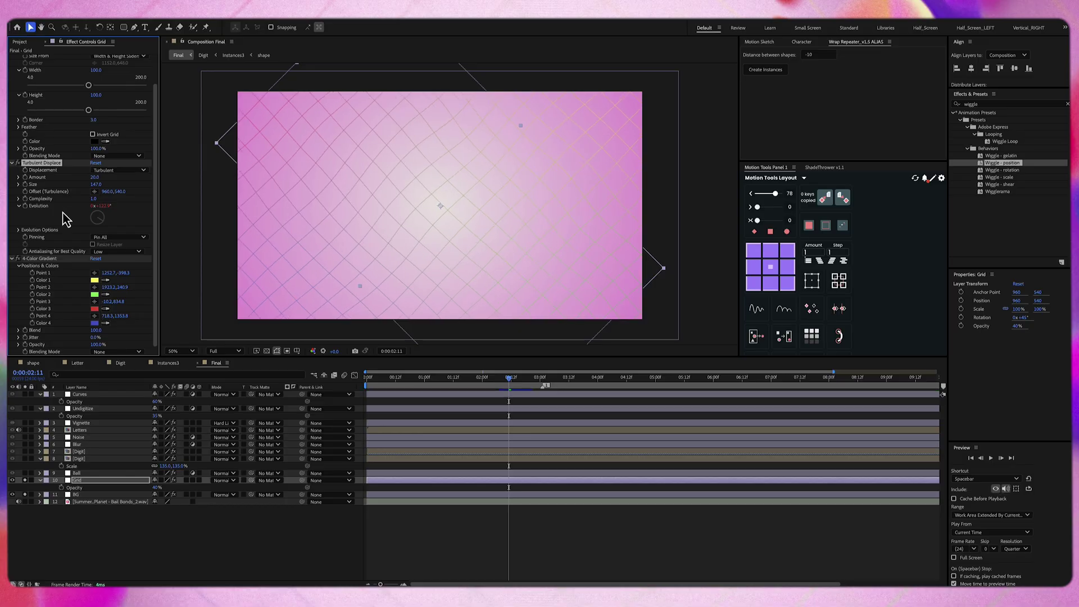
left_click(54, 260)
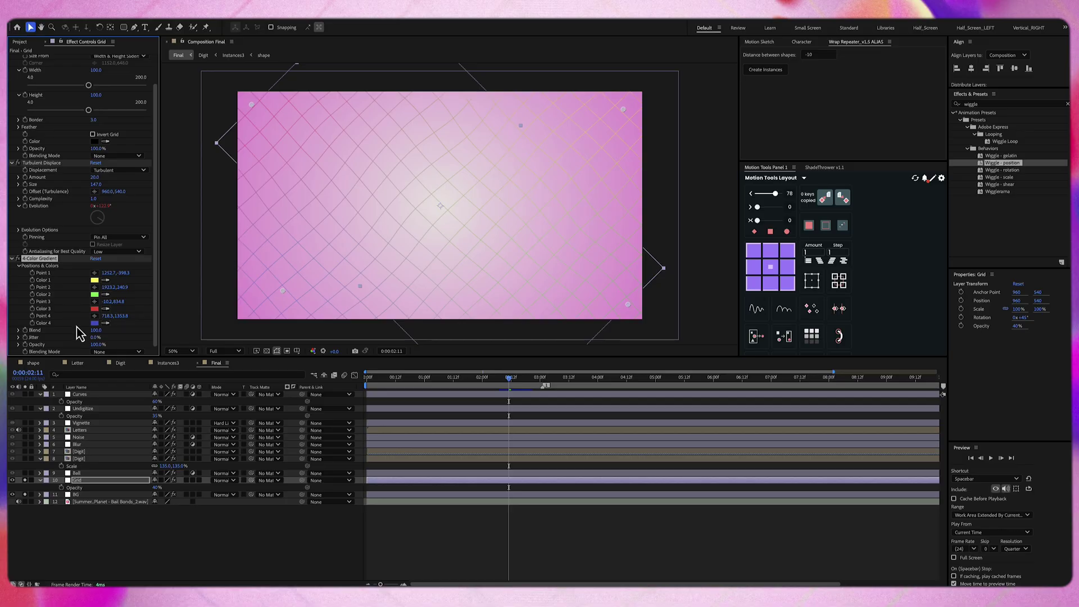
- Compare the Ball layer with CC Ball Action off and on at 100% zoom, then return to 50%
left_click(97, 473)
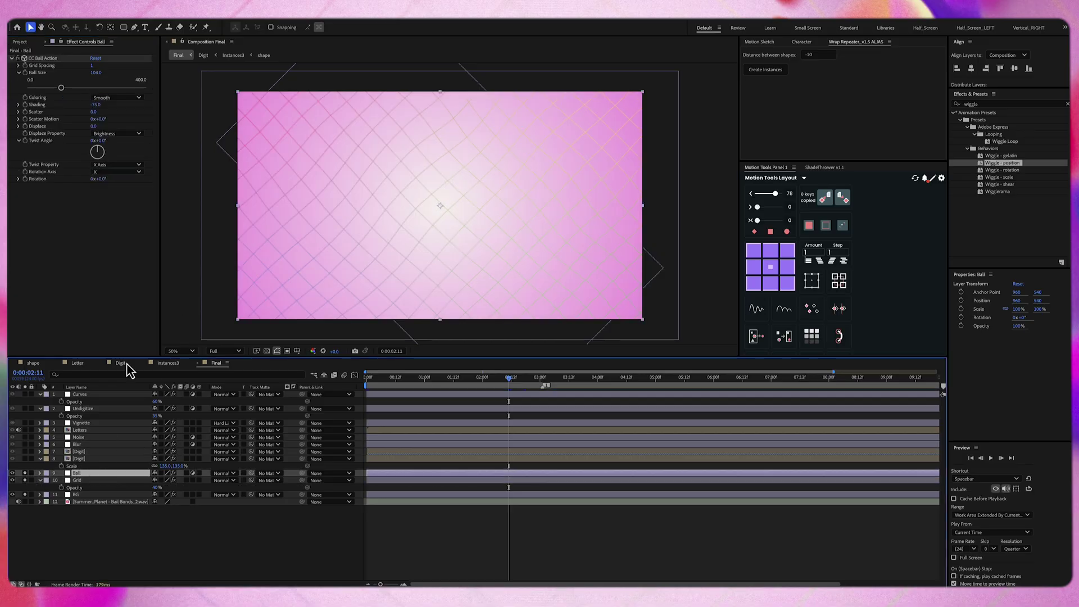
left_click(46, 59)
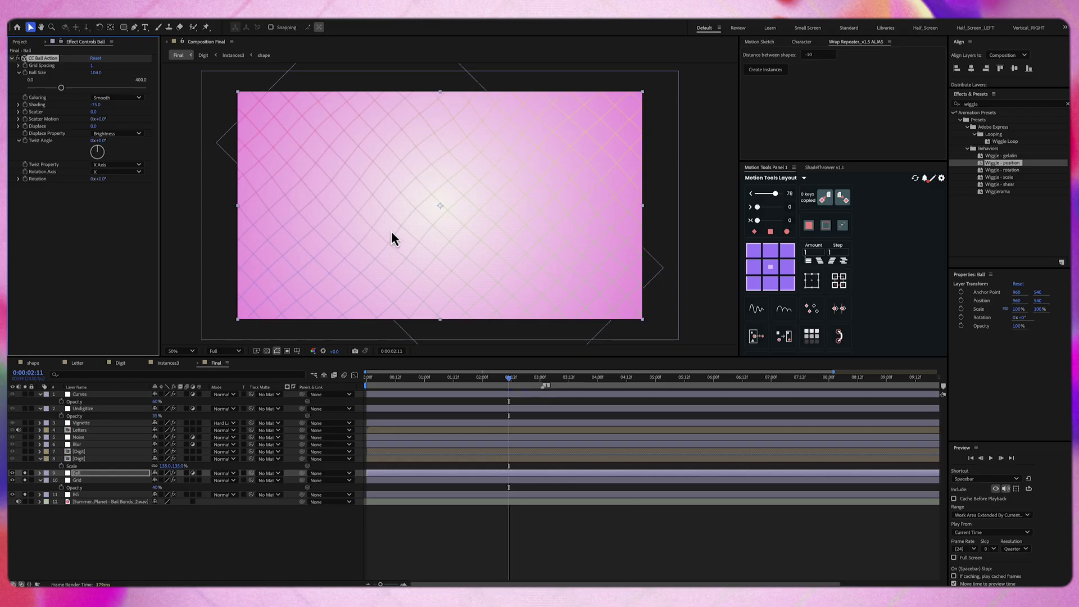
key("slash")
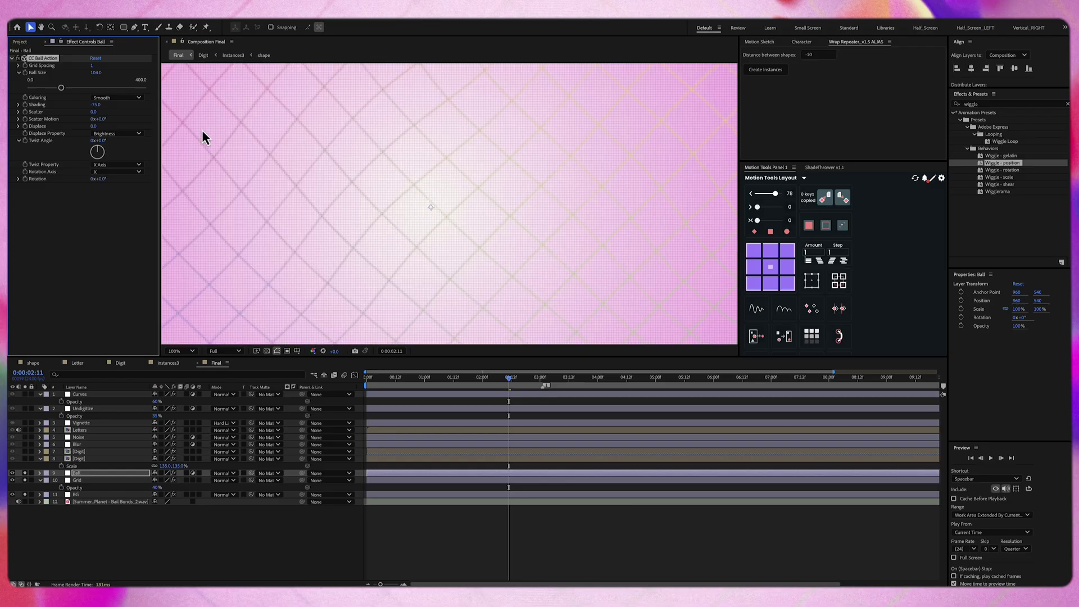
left_click(18, 59)
left_click(18, 59)
key("comma")
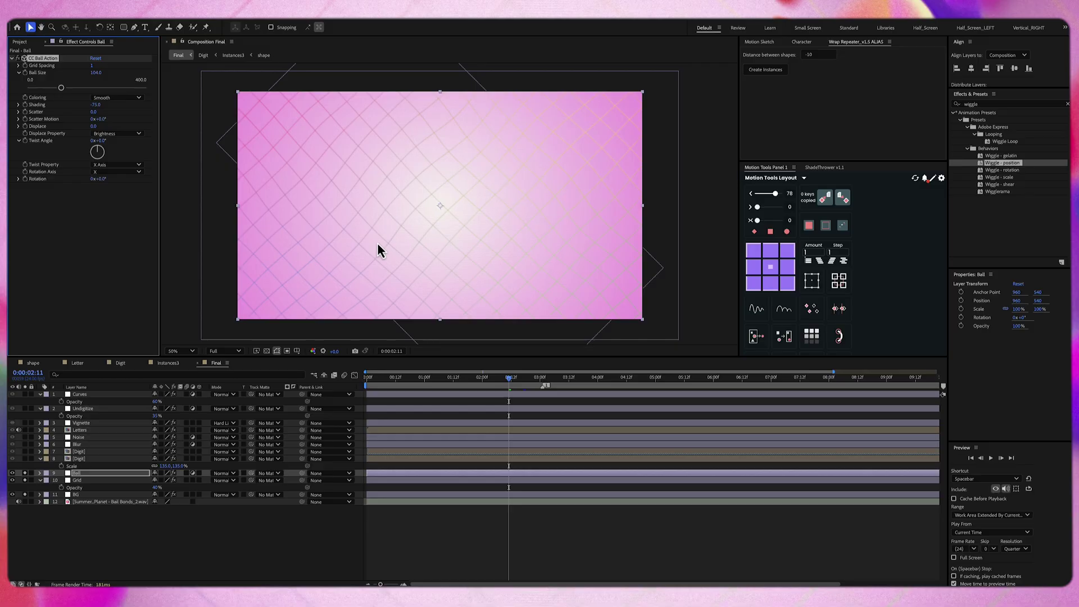
- Check the upper Digit layer's CC Radial Blur and solo both Digit layers
left_click(85, 459)
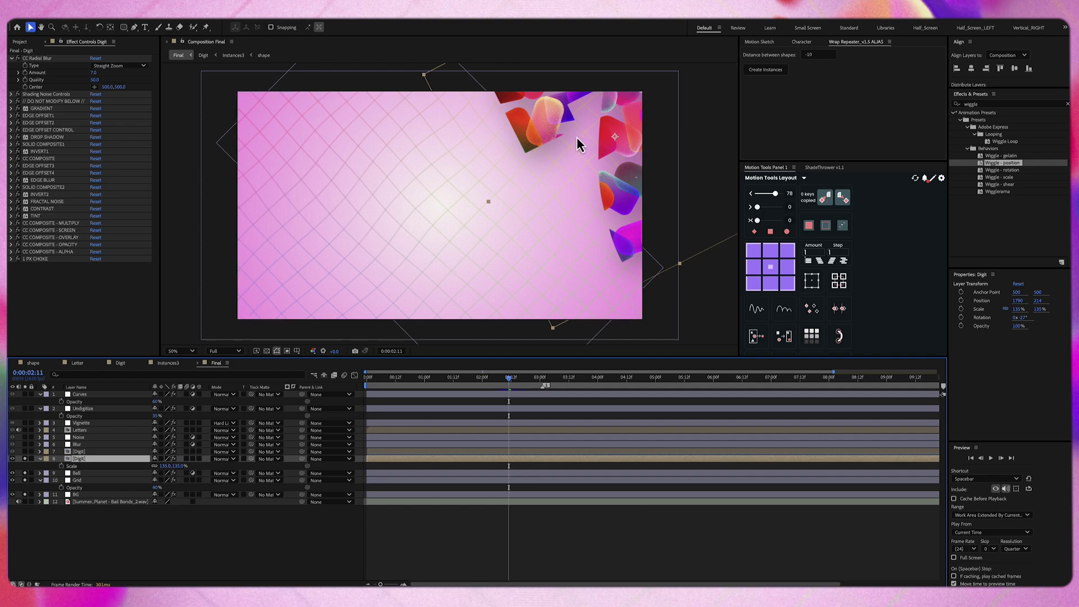
left_click(46, 59)
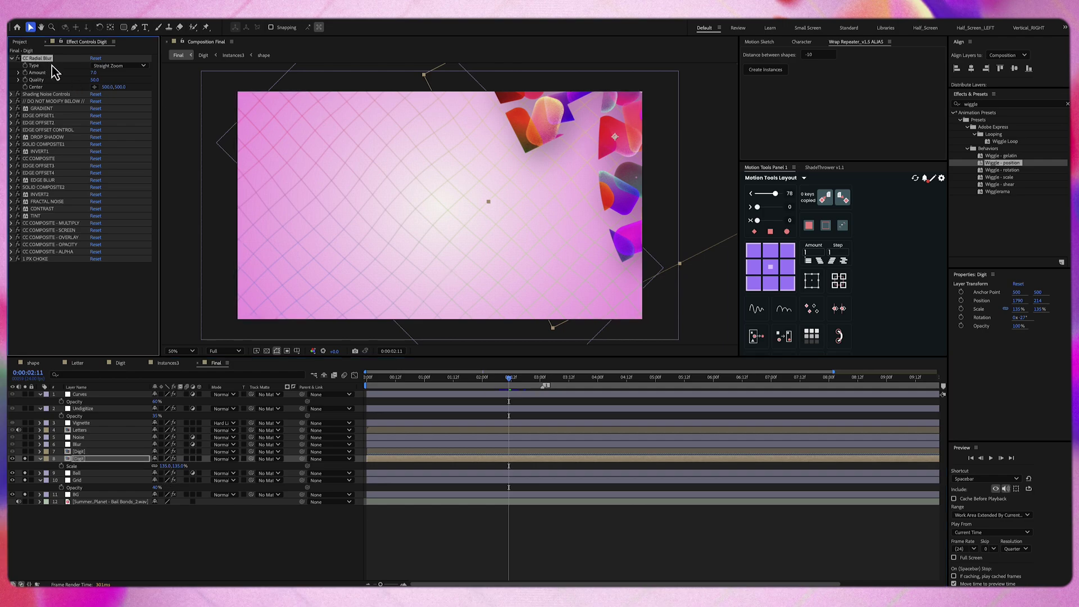
left_click(84, 453)
left_click(25, 451)
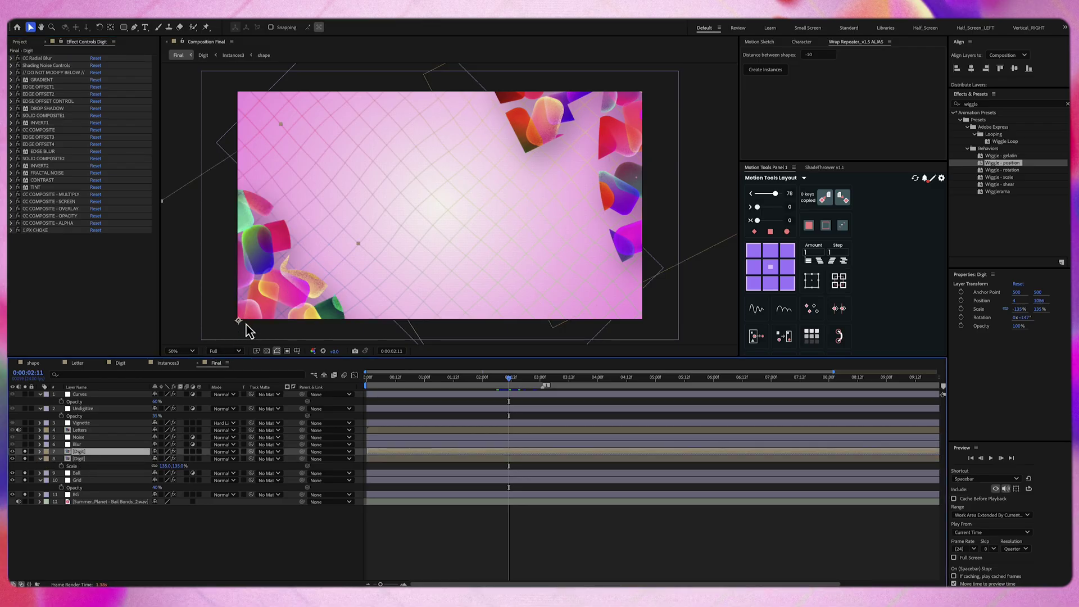
- Solo the Blur adjustment layer and check its CC Radial Blur effect
left_click(82, 445)
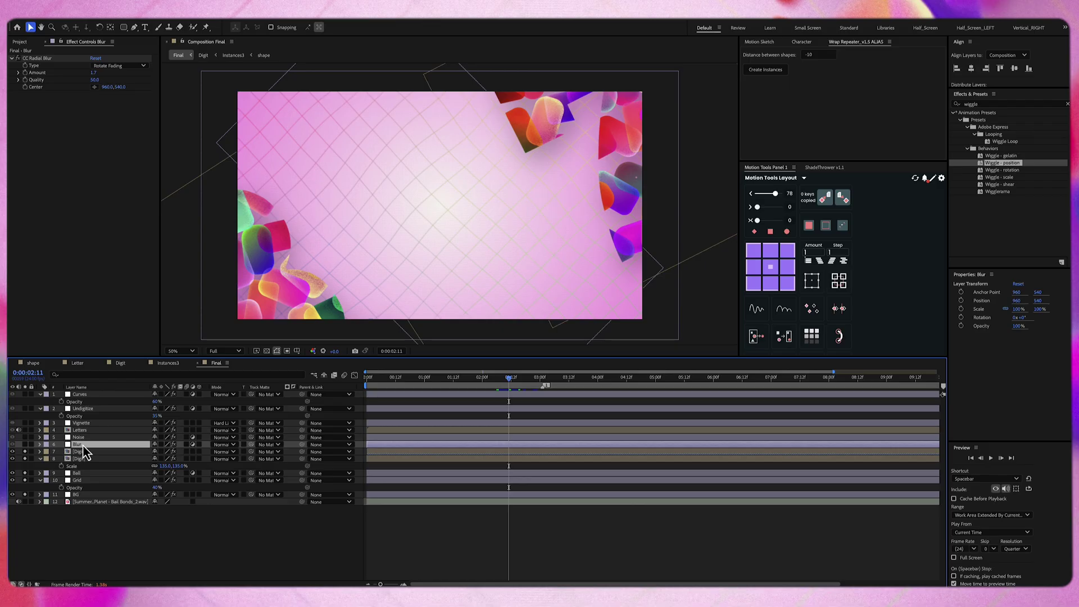
left_click(25, 445)
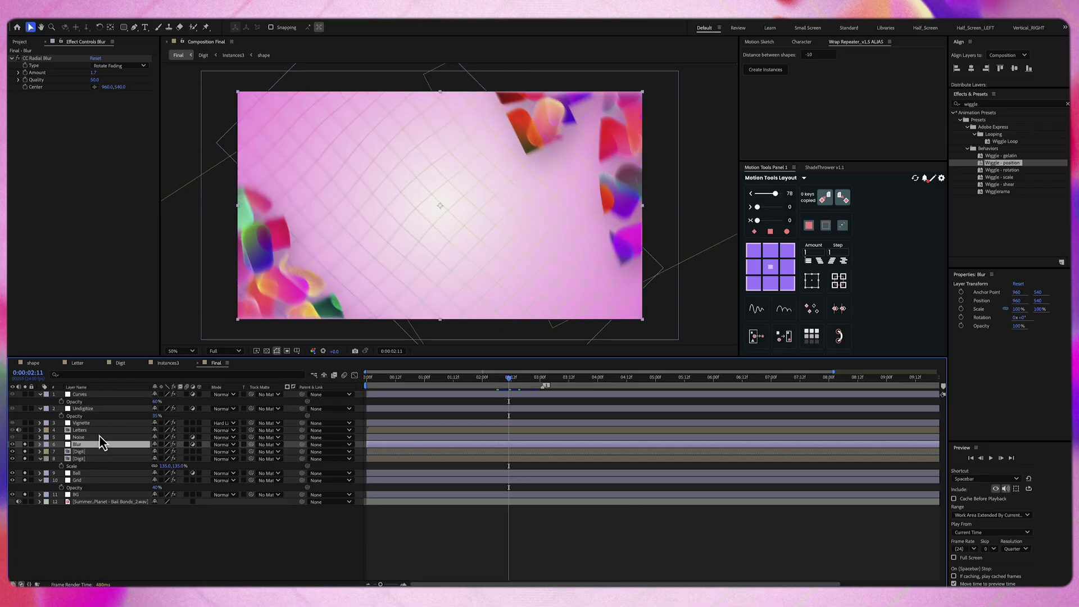
left_click(72, 100)
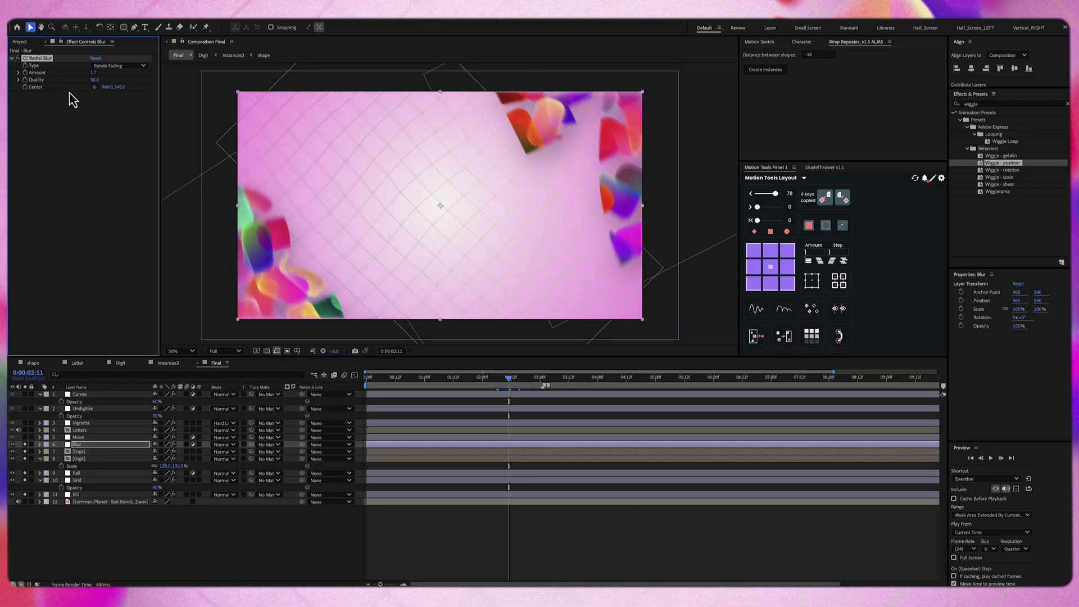
- Solo the Noise layer, inspecting Noise HLS at 100% zoom, then solo the Letters layer
left_click(93, 438)
left_click(25, 438)
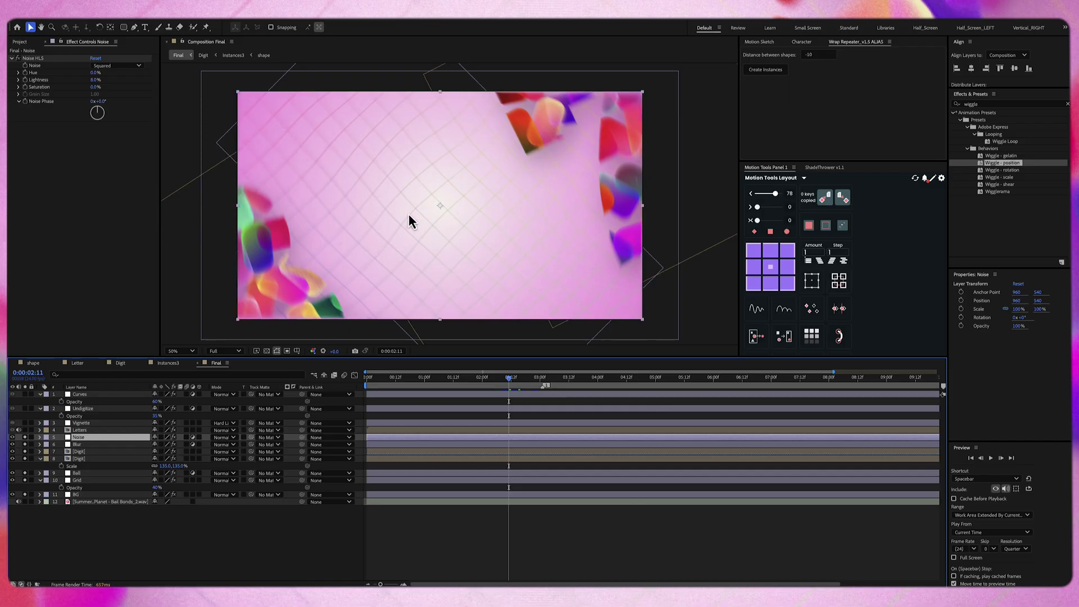
key("slash")
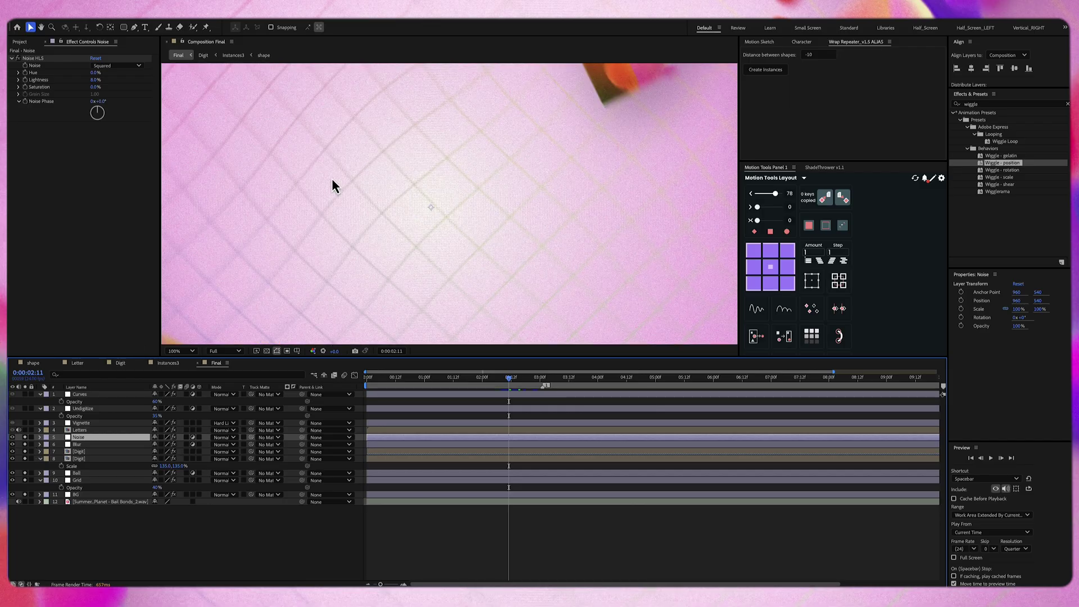
left_click(18, 62)
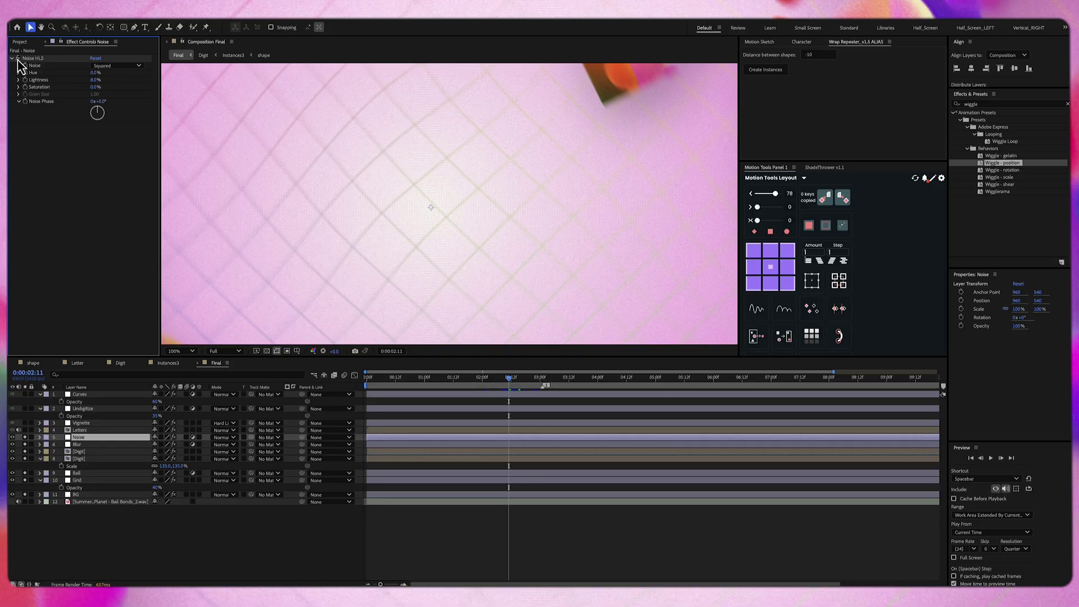
key("comma")
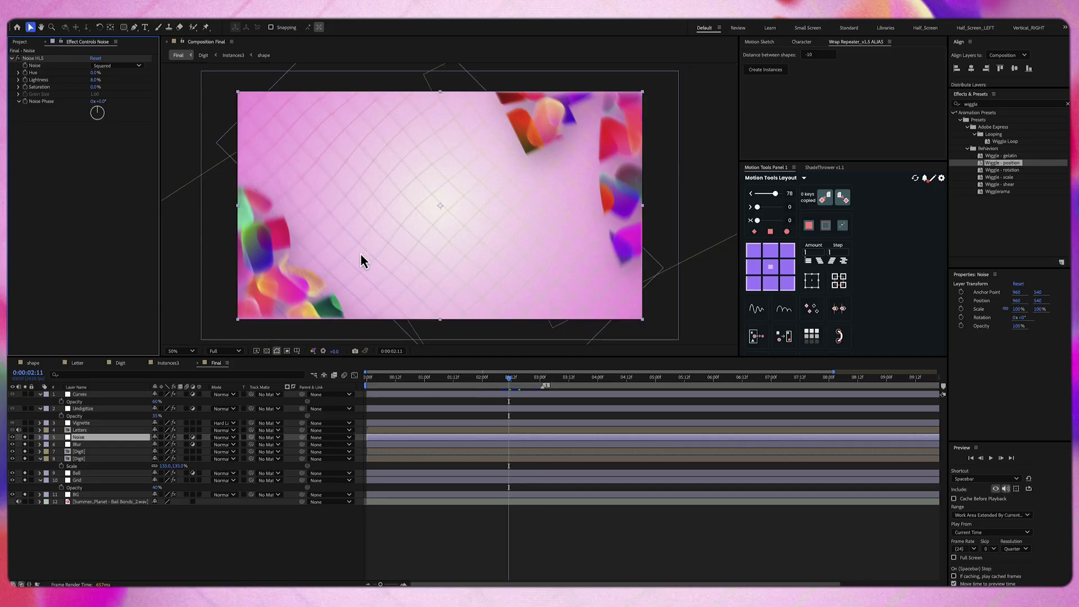
left_click(81, 430)
left_click(25, 430)
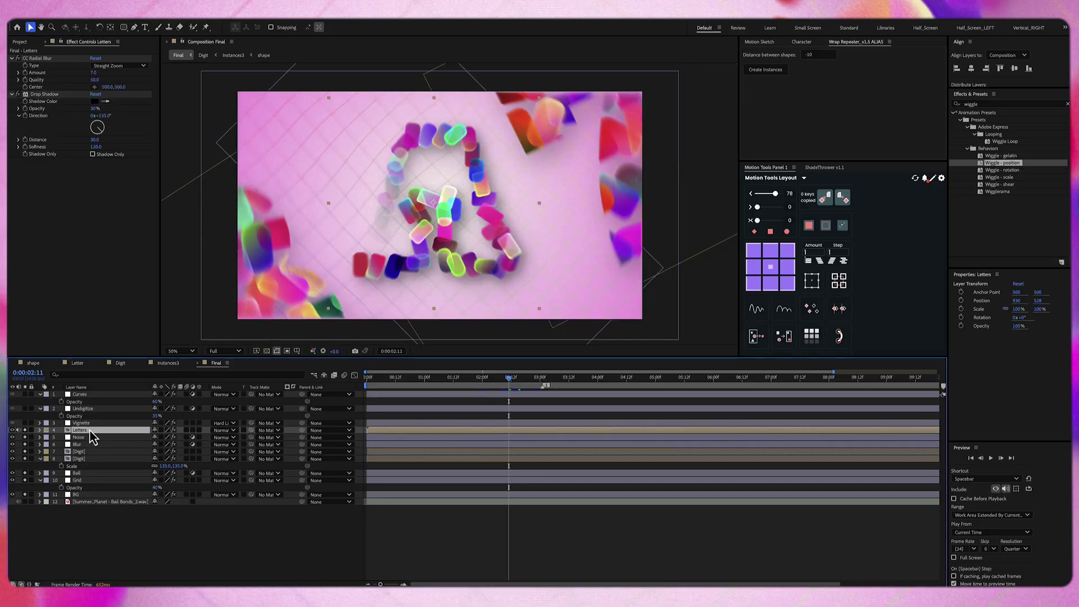
- Review the Letters layer's CC Radial Blur and Drop Shadow, then solo the Vignette layer
left_click(53, 59)
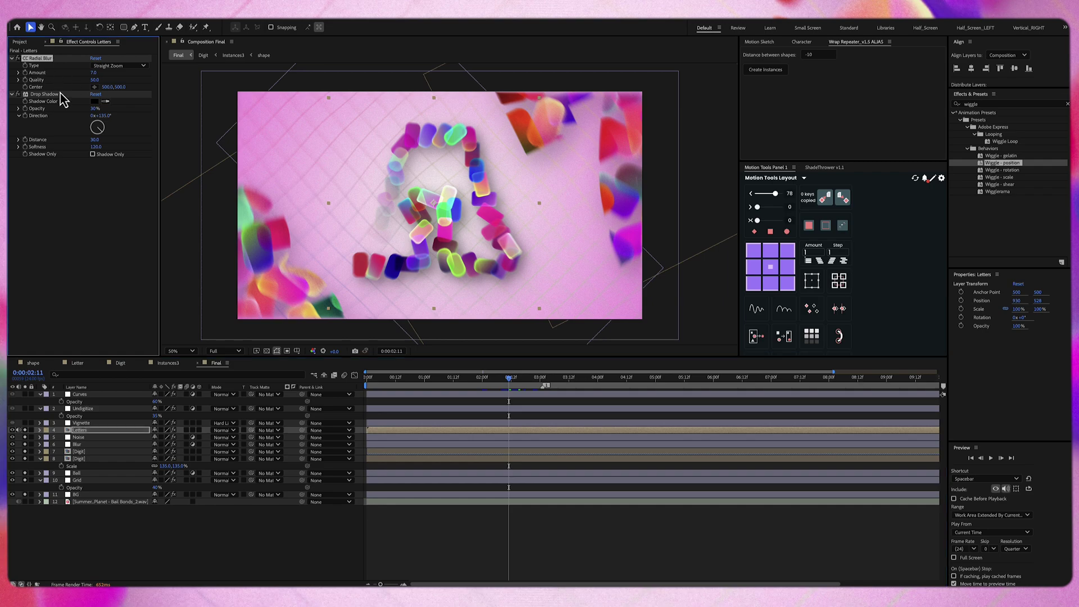
left_click(53, 95)
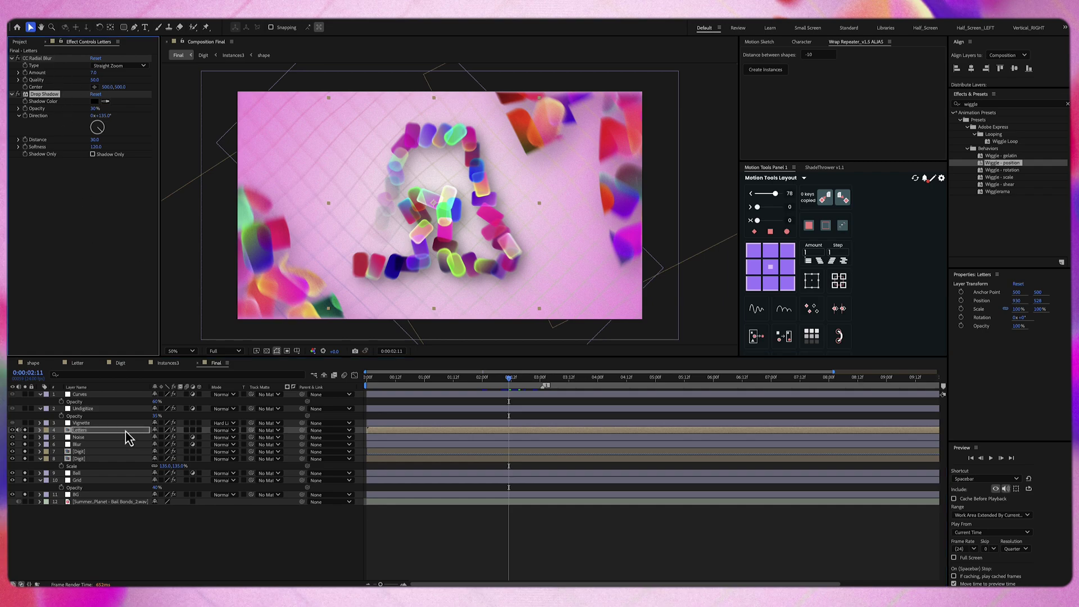
left_click(81, 423)
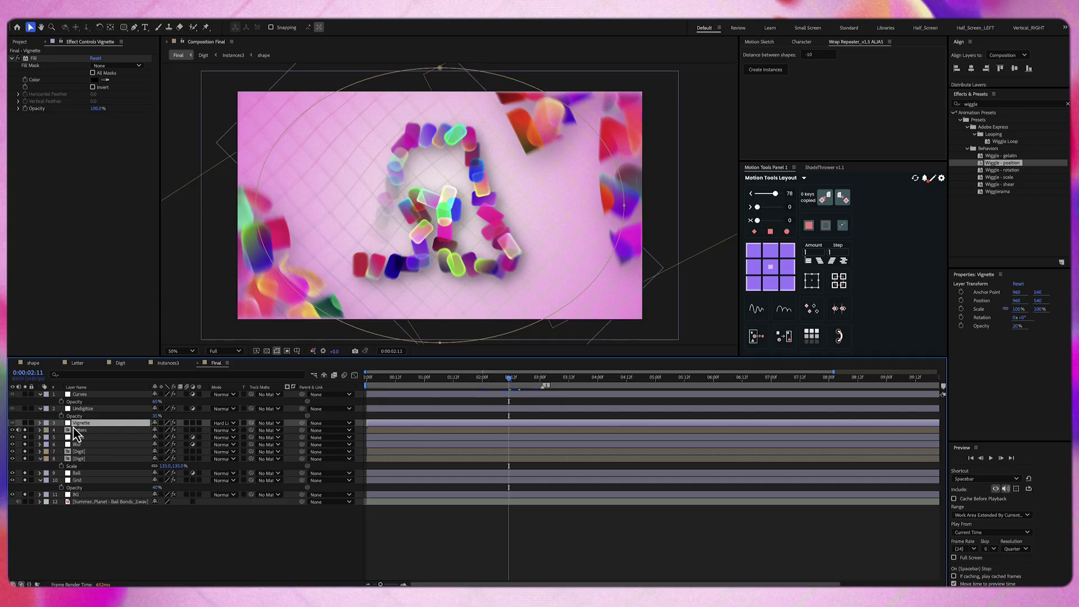
left_click(25, 423)
- Check Undigitize's Gaussian Blur and Sharpen, add it to the preview, and select the Curves layer
left_click(73, 410)
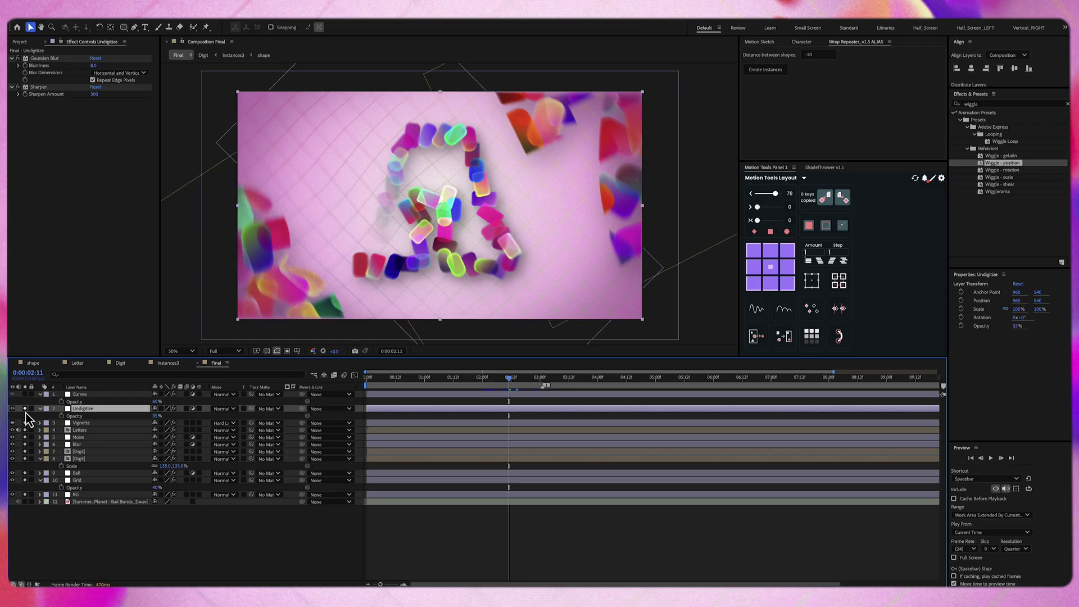
left_click(55, 58)
left_click(39, 88)
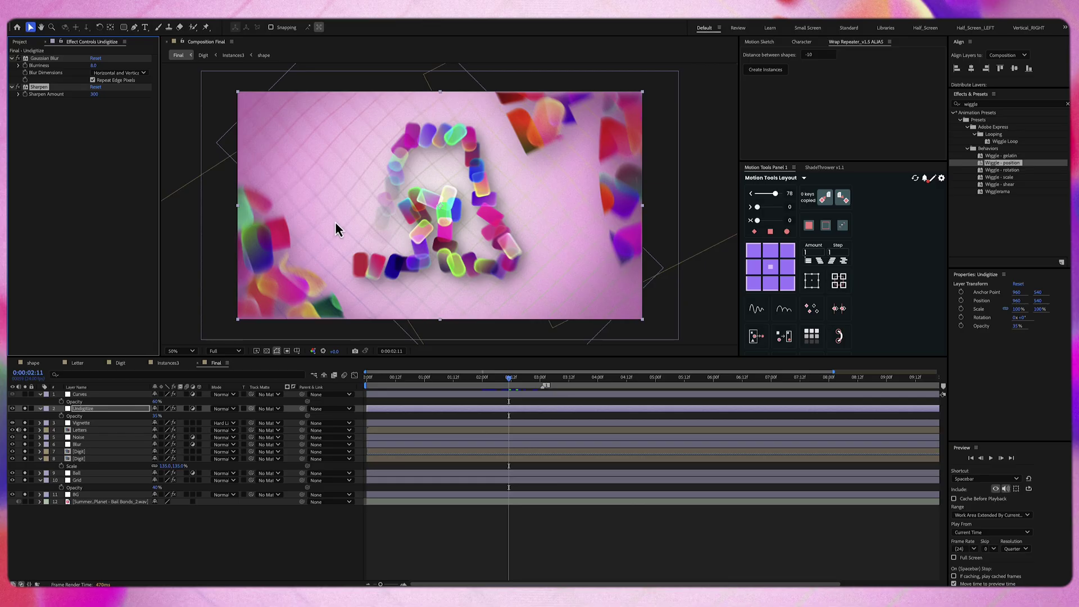
scroll(424, 227, "up", 4)
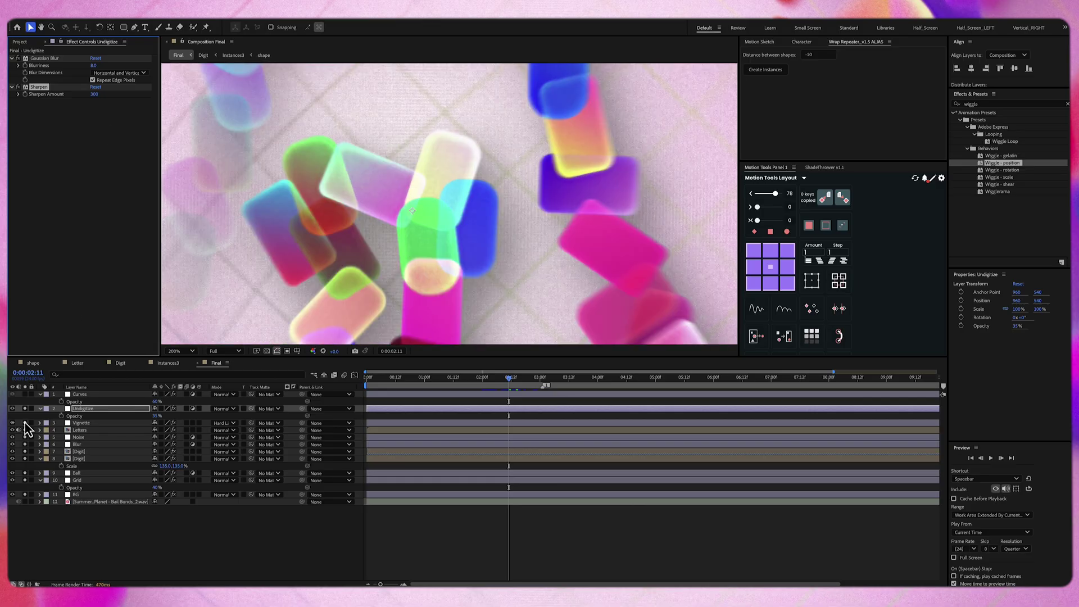
left_click(26, 410)
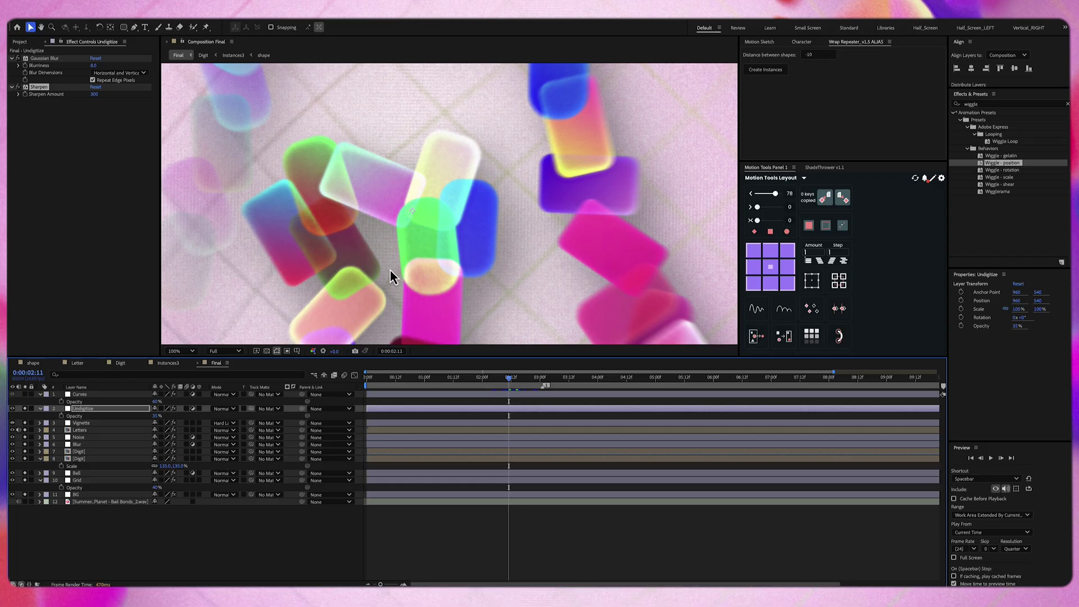
scroll(390, 270, "down", 4)
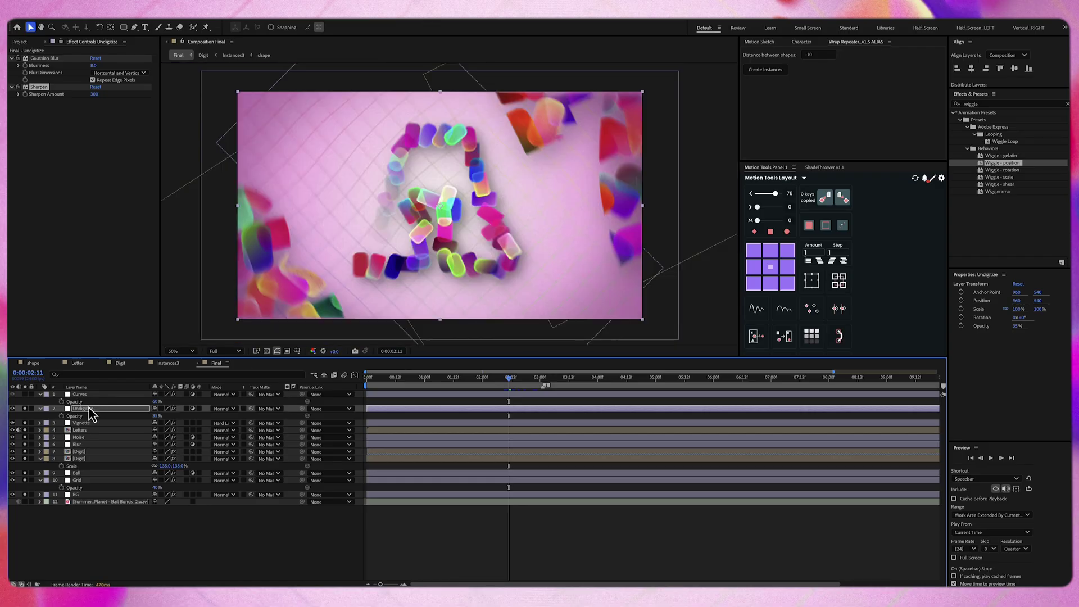
left_click(86, 396)
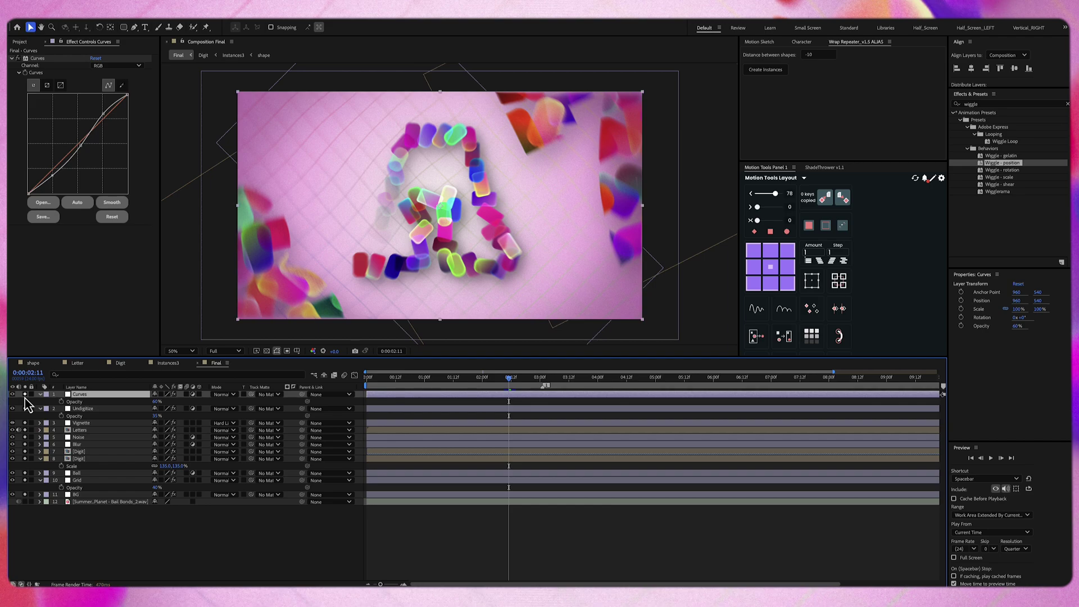